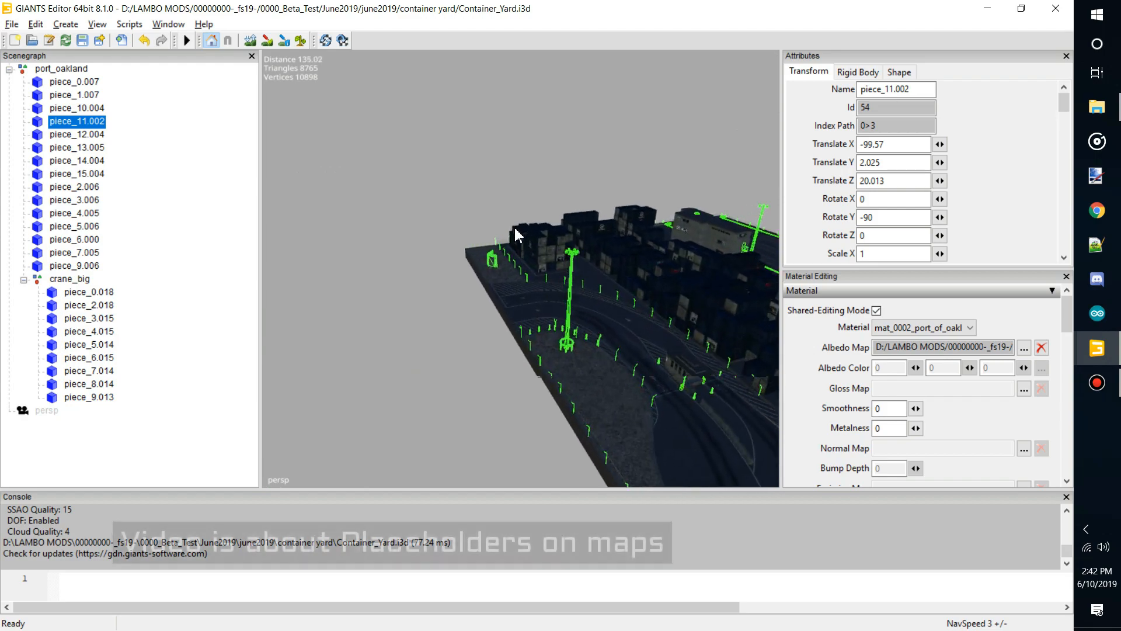
# - Examine the container yard model from several sides and highlight its whole port_oakland group
pyautogui.keyDown('alt'); pyautogui.moveTo(516, 229); pyautogui.dragTo(782, 172); pyautogui.keyUp('alt')
pyautogui.scroll(4, 578, 202)
pyautogui.scroll(2, 665, 202)
pyautogui.scroll(4, 666, 215)
pyautogui.scroll(2, 665, 215)
pyautogui.scroll(-8, 840, 180)
pyautogui.scroll(4, 849, 173)
pyautogui.scroll(4, 745, 149)
pyautogui.scroll(3, 746, 149)
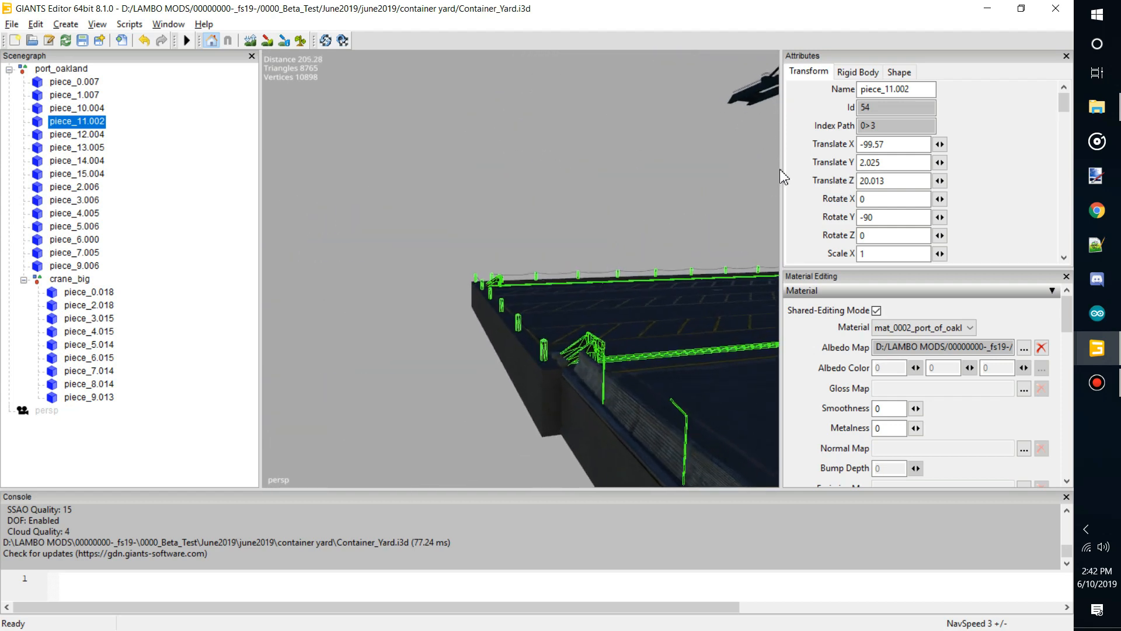
pyautogui.scroll(3, 781, 172)
pyautogui.keyDown('alt'); pyautogui.moveTo(873, 180); pyautogui.dragTo(1004, 166); pyautogui.keyUp('alt')
pyautogui.keyDown('alt'); pyautogui.moveTo(516, 216); pyautogui.dragTo(1099, 257); pyautogui.keyUp('alt')
pyautogui.scroll(2, 503, 185)
pyautogui.scroll(3, 485, 171)
pyautogui.scroll(4, 502, 216)
pyautogui.scroll(3, 712, 212)
pyautogui.scroll(-3, 877, 260)
pyautogui.scroll(-2, 1079, 271)
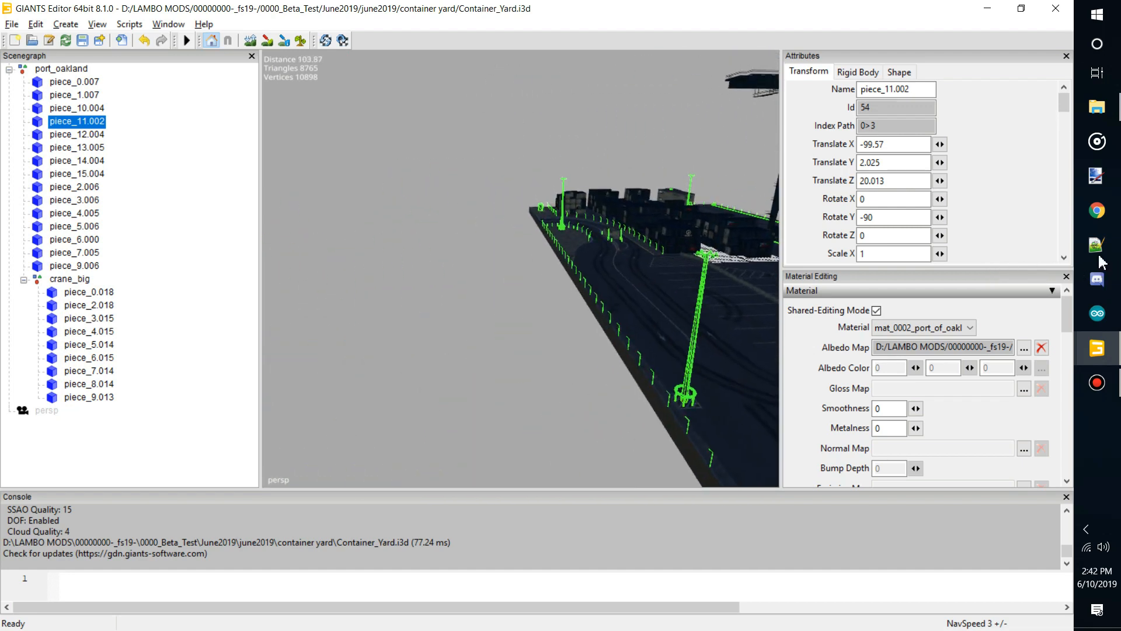
pyautogui.keyDown('alt'); pyautogui.moveTo(399, 291); pyautogui.dragTo(502, 304); pyautogui.keyUp('alt')
pyautogui.scroll(2, 513, 266)
pyautogui.scroll(-1, 506, 310)
pyautogui.click(71, 69)
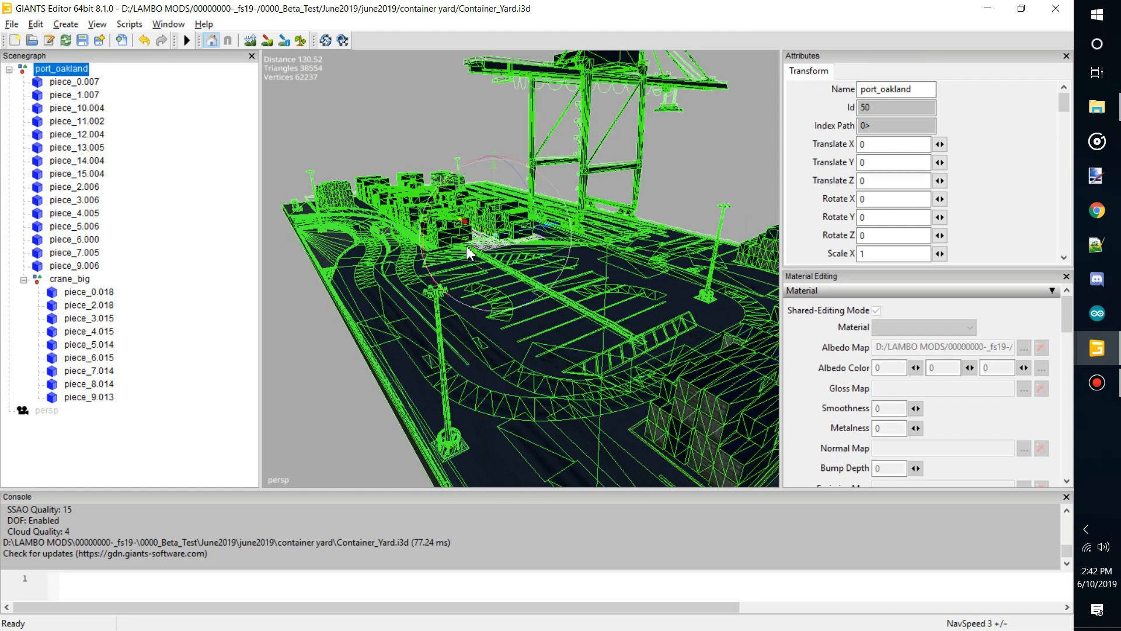
# - Switch to File Explorer and look through the model and texture files in the june2019 container yard folder
pyautogui.click(1098, 111)
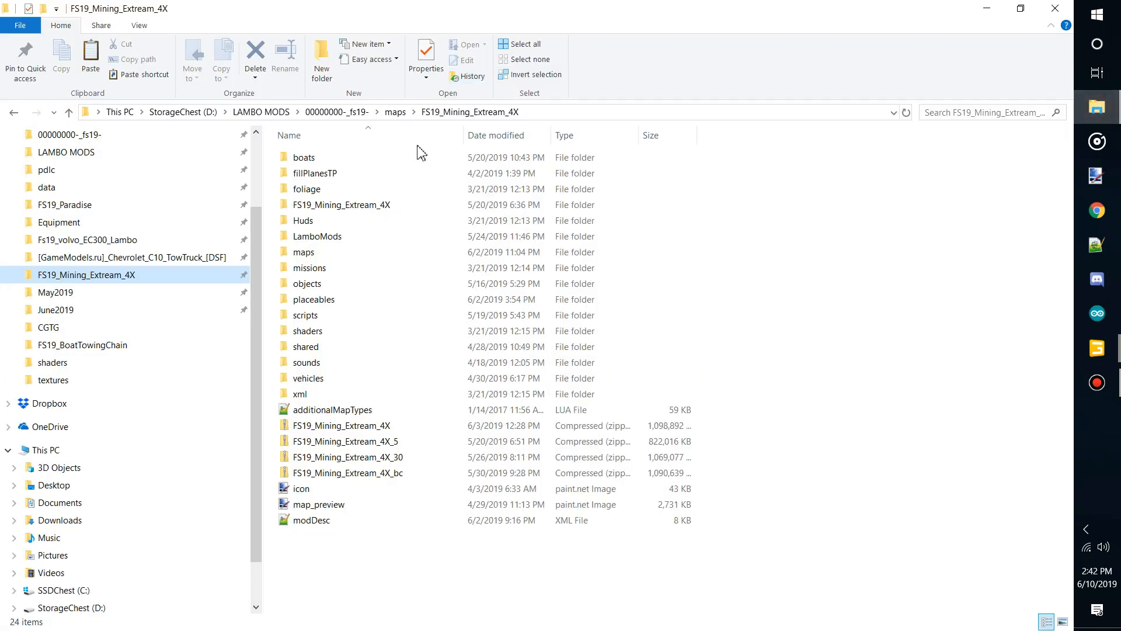
pyautogui.click(14, 114)
pyautogui.click(13, 113)
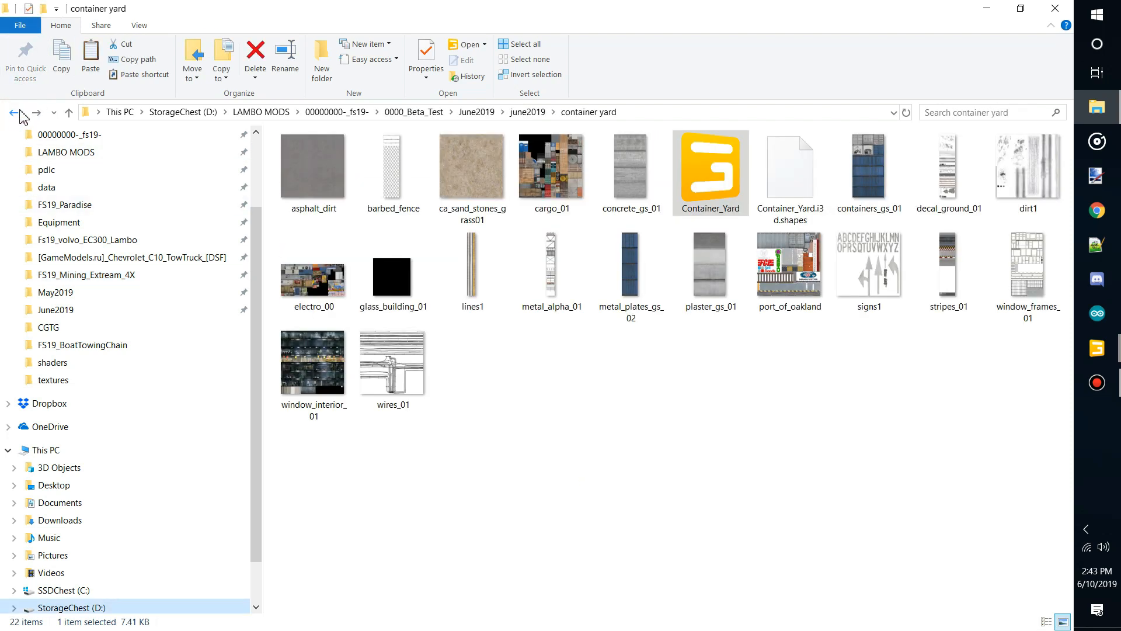
pyautogui.click(36, 113)
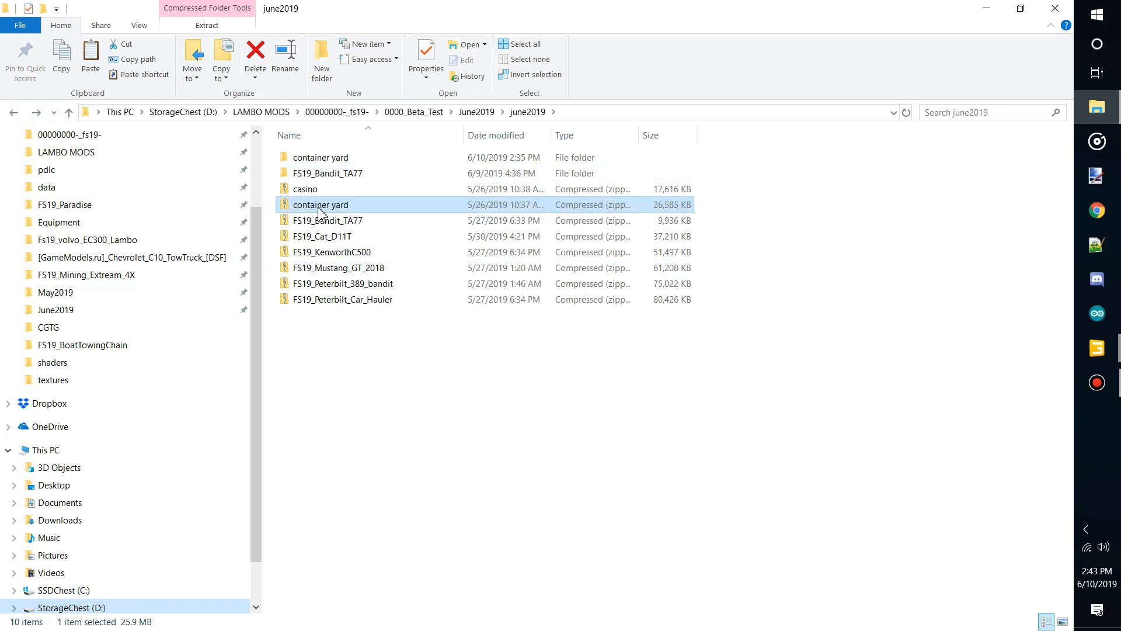
pyautogui.doubleClick(327, 158)
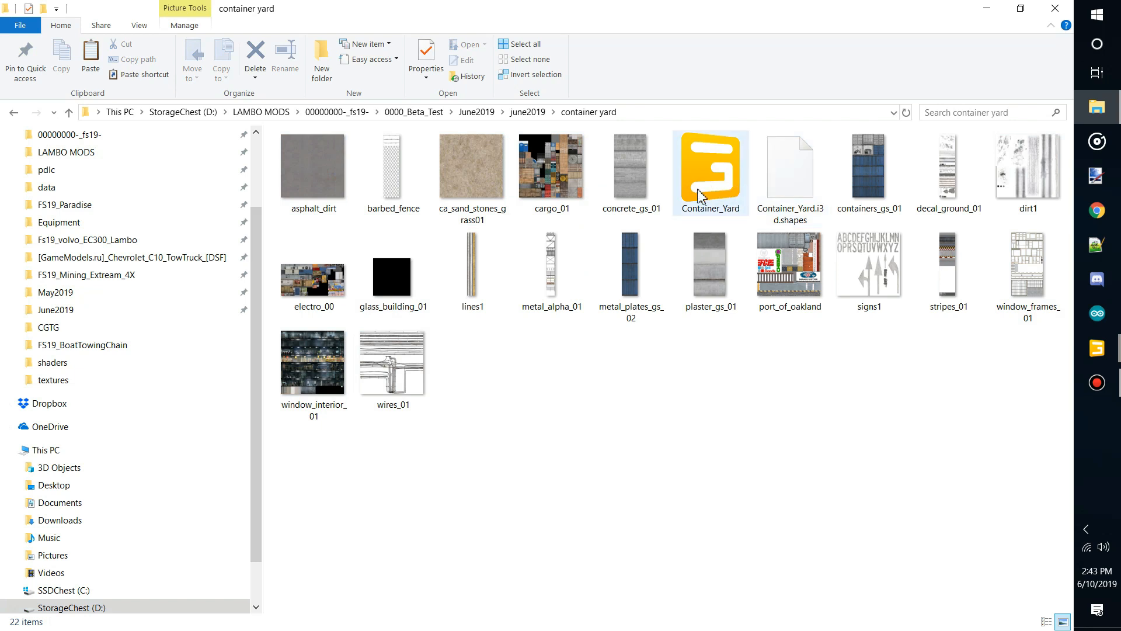
# - Copy the container yard zip archive from june2019 into the placeables folder of FS19_Mining_Extream_4X
pyautogui.click(529, 113)
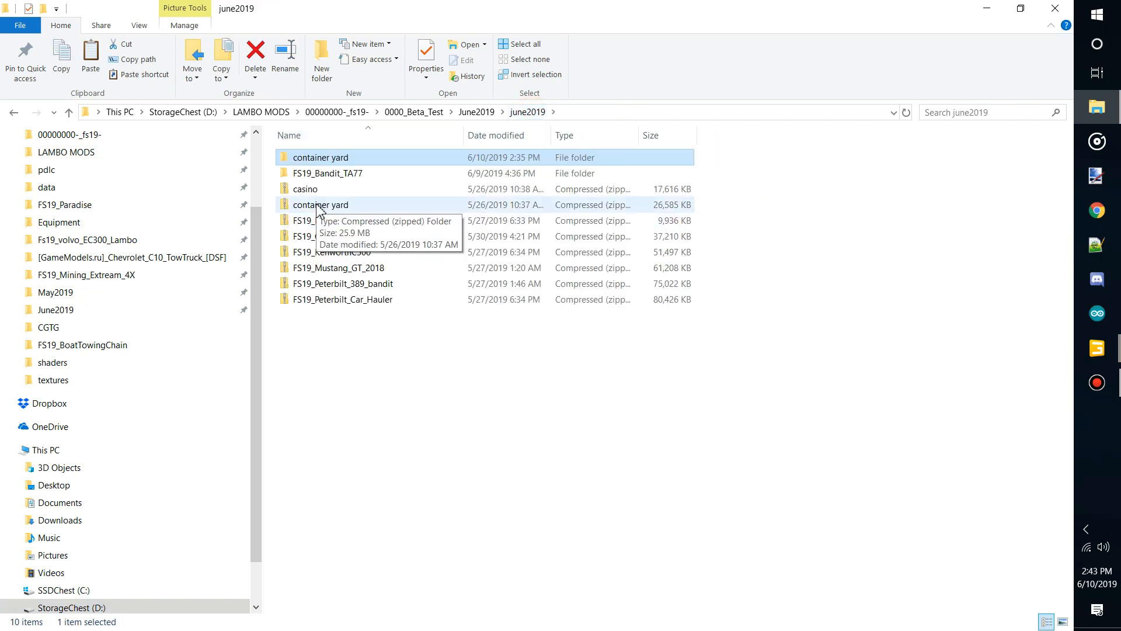
pyautogui.click(110, 276)
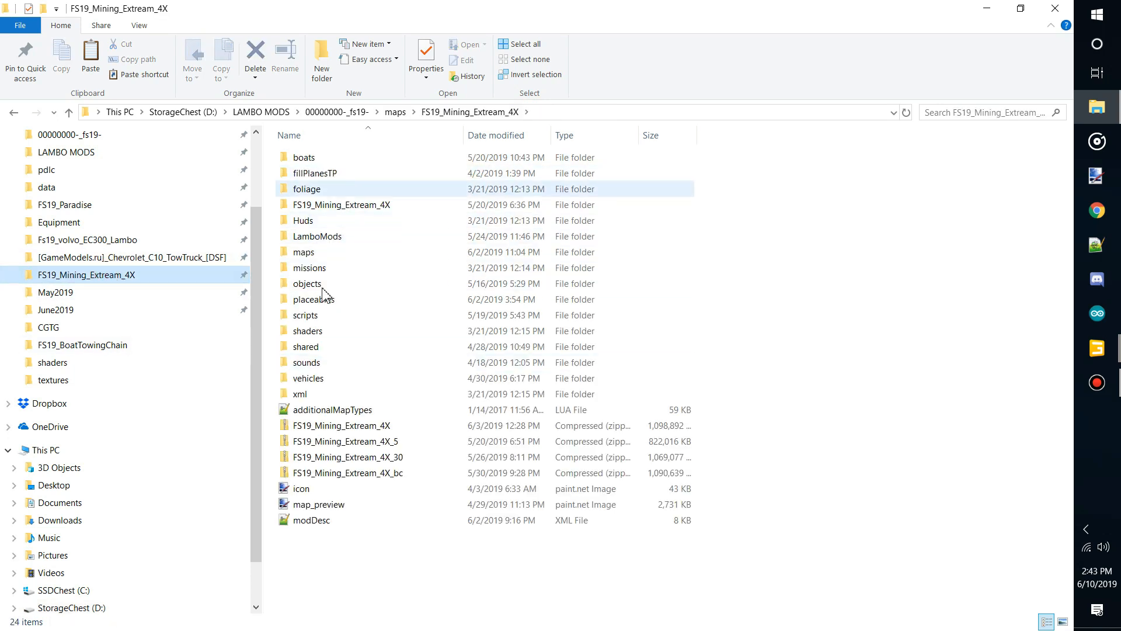
pyautogui.click(331, 300)
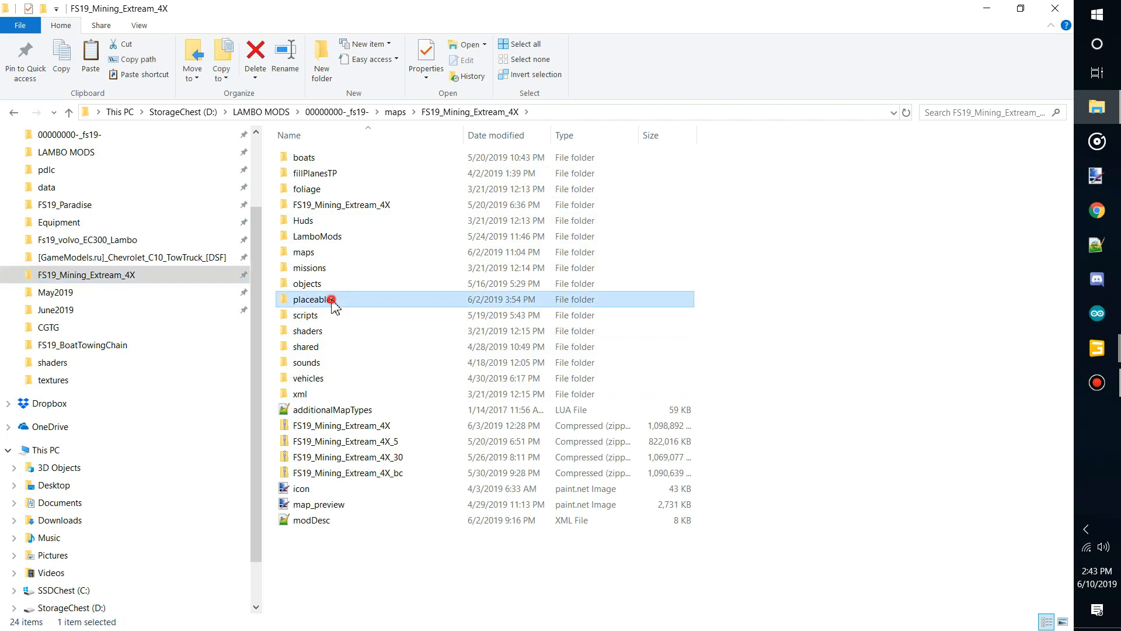
pyautogui.doubleClick(331, 300)
pyautogui.scroll(-8, 356, 387)
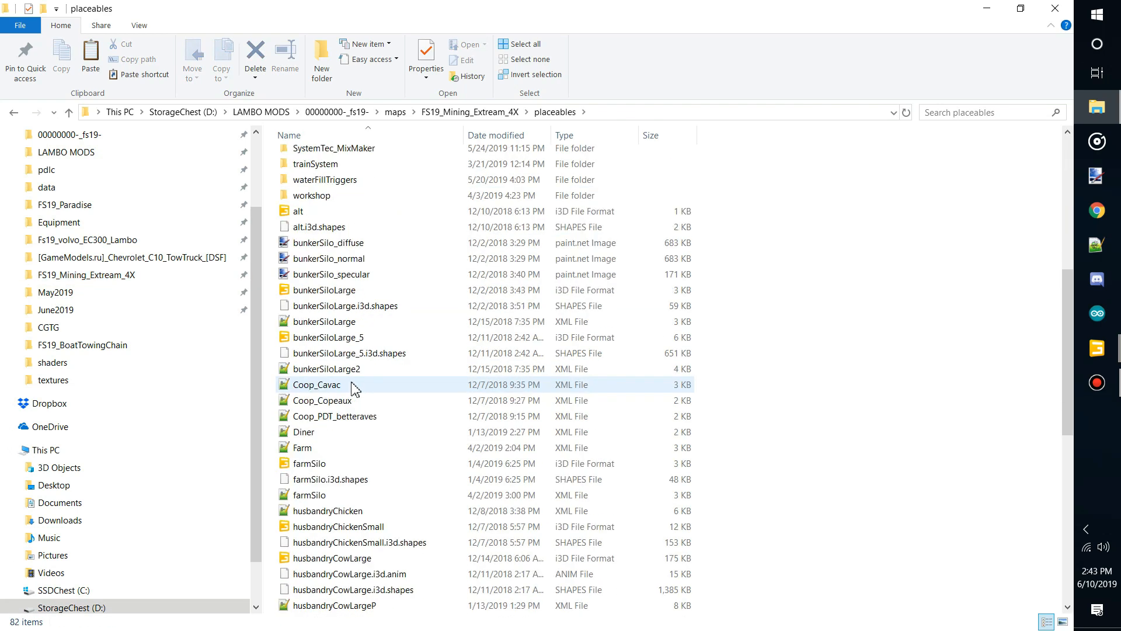
pyautogui.scroll(-10, 355, 388)
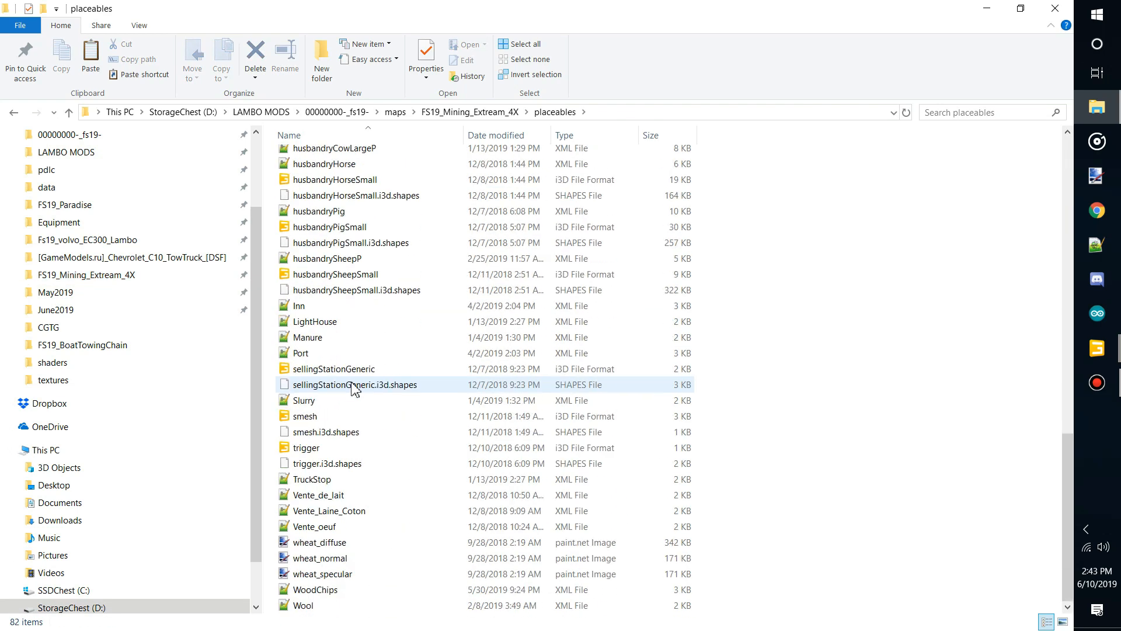
pyautogui.rightClick(865, 445)
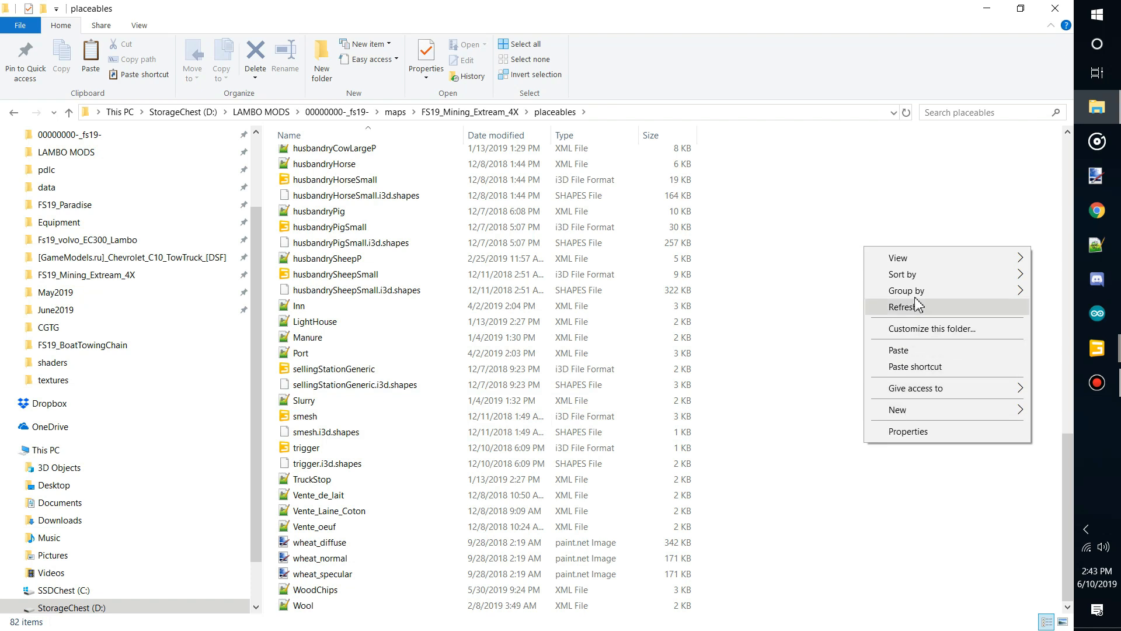
pyautogui.click(898, 351)
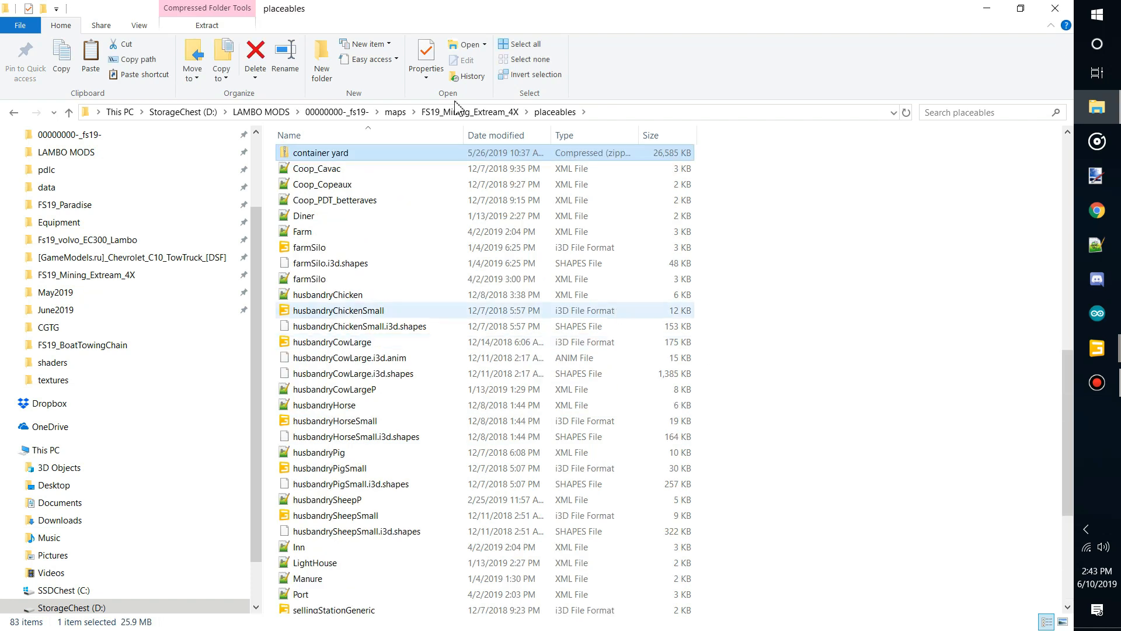
# - Rename the pasted container yard archive to containeryard, without the space
pyautogui.rightClick(346, 157)
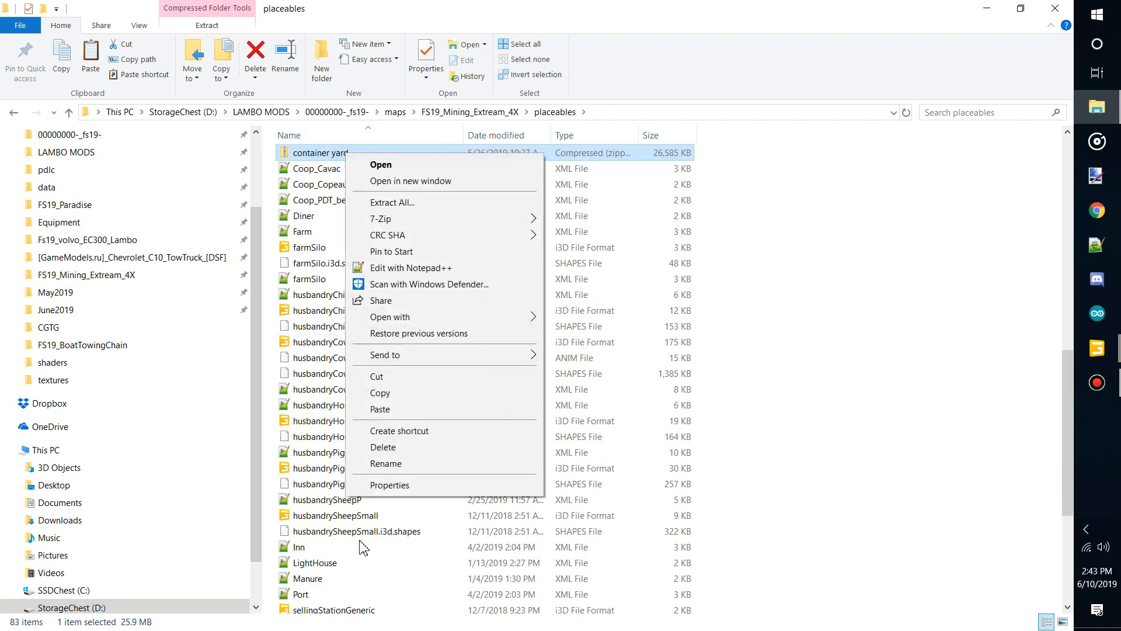
pyautogui.click(409, 464)
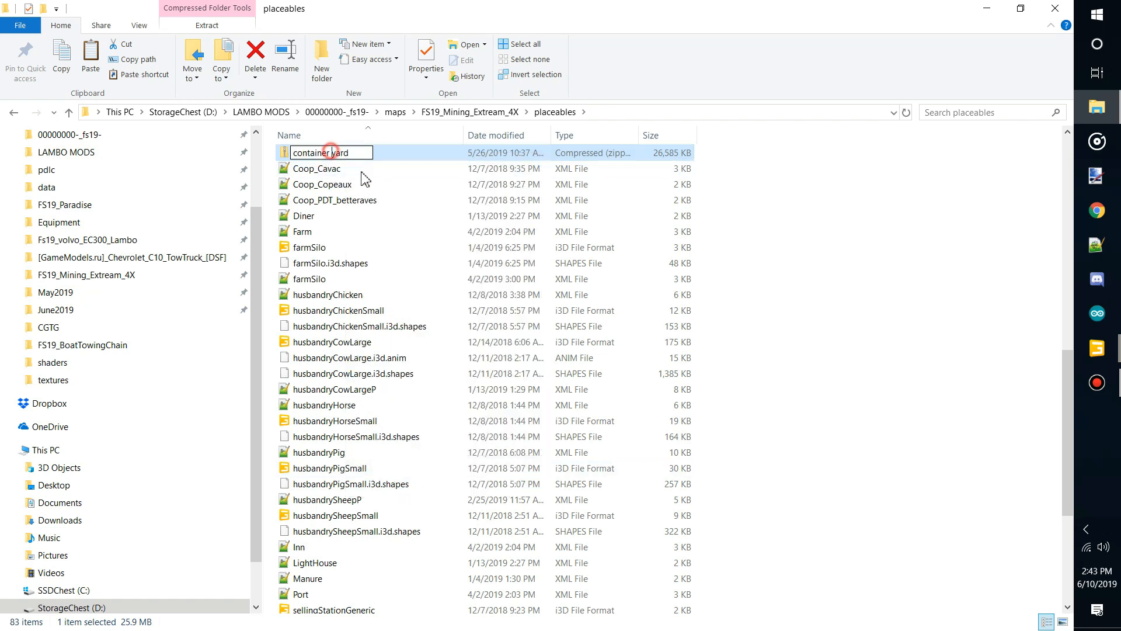
pyautogui.click(793, 228)
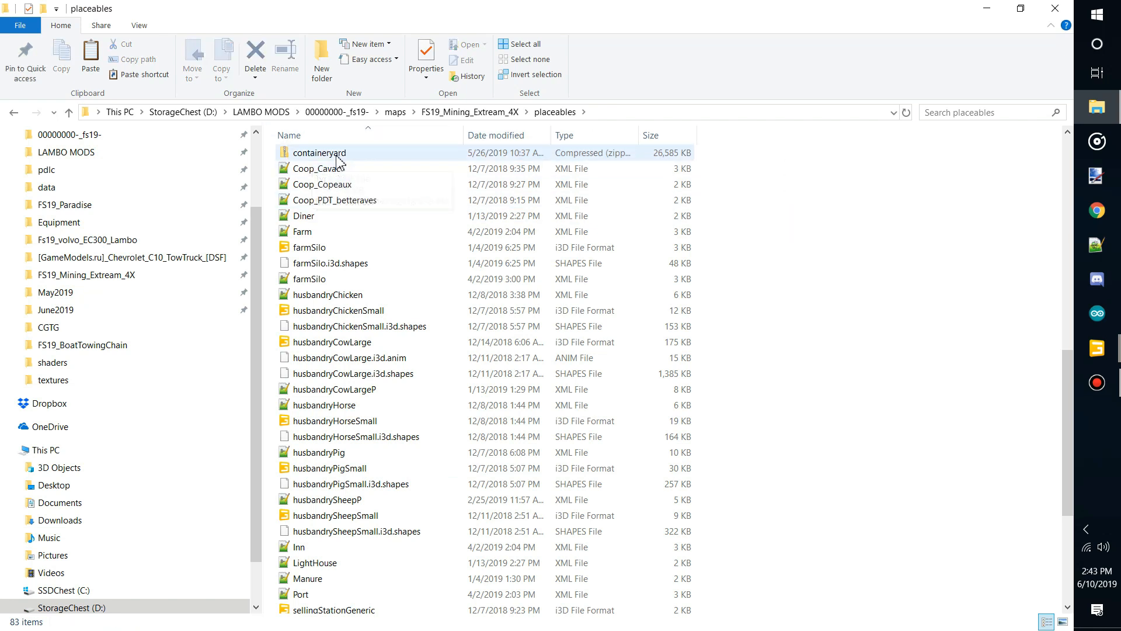
# - Extract the containeryard archive with 7-Zip into its own folder and delete the archive
pyautogui.rightClick(337, 158)
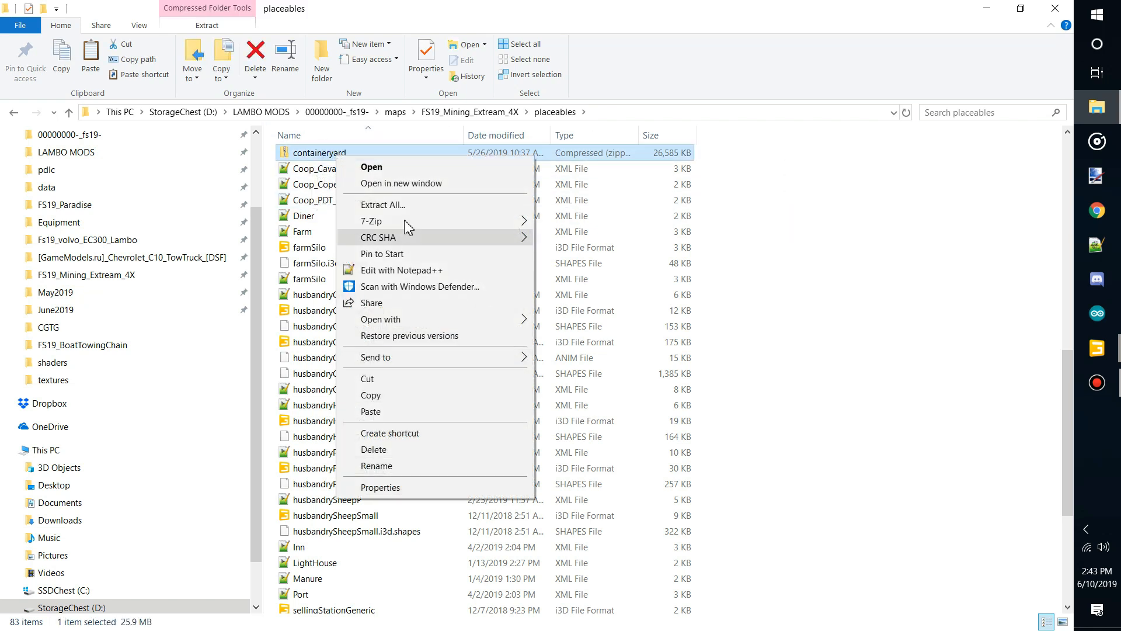
pyautogui.moveTo(405, 222)
pyautogui.click(654, 288)
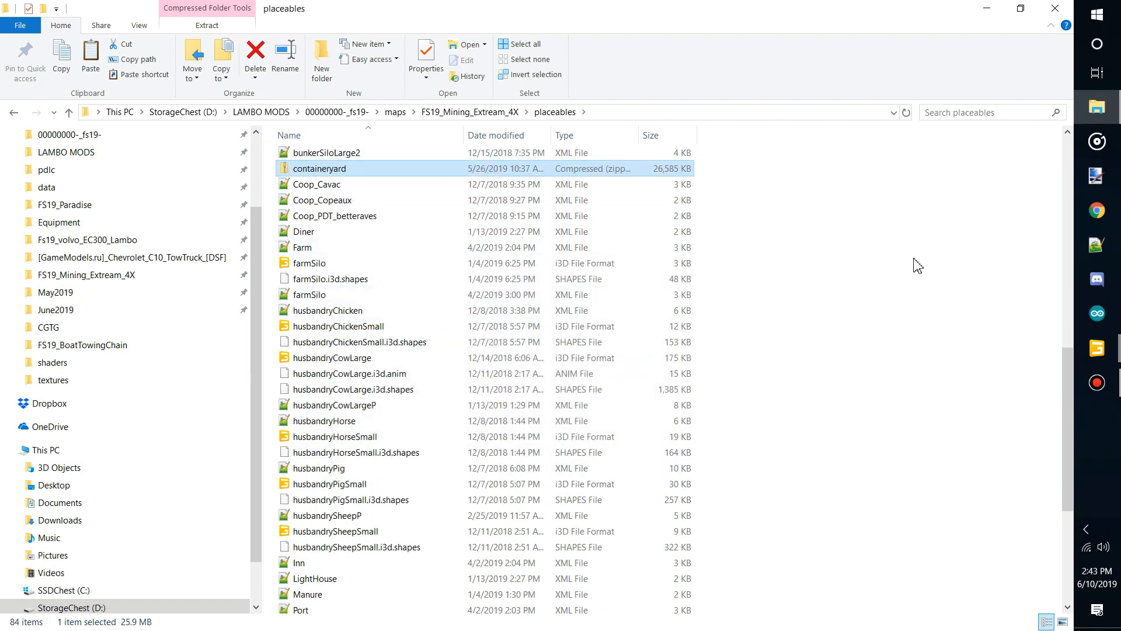
pyautogui.press('Delete')
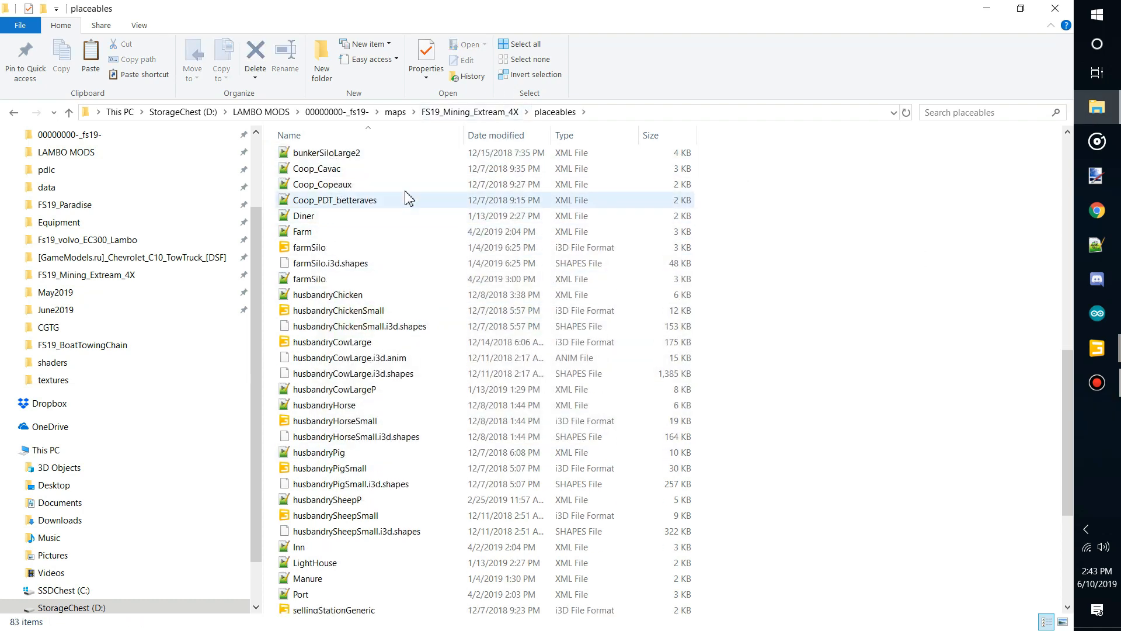
# - Open the extracted containeryard folder and switch to the map.i3d scene in GIANTS Editor, viewing the empty dock
pyautogui.scroll(12, 408, 195)
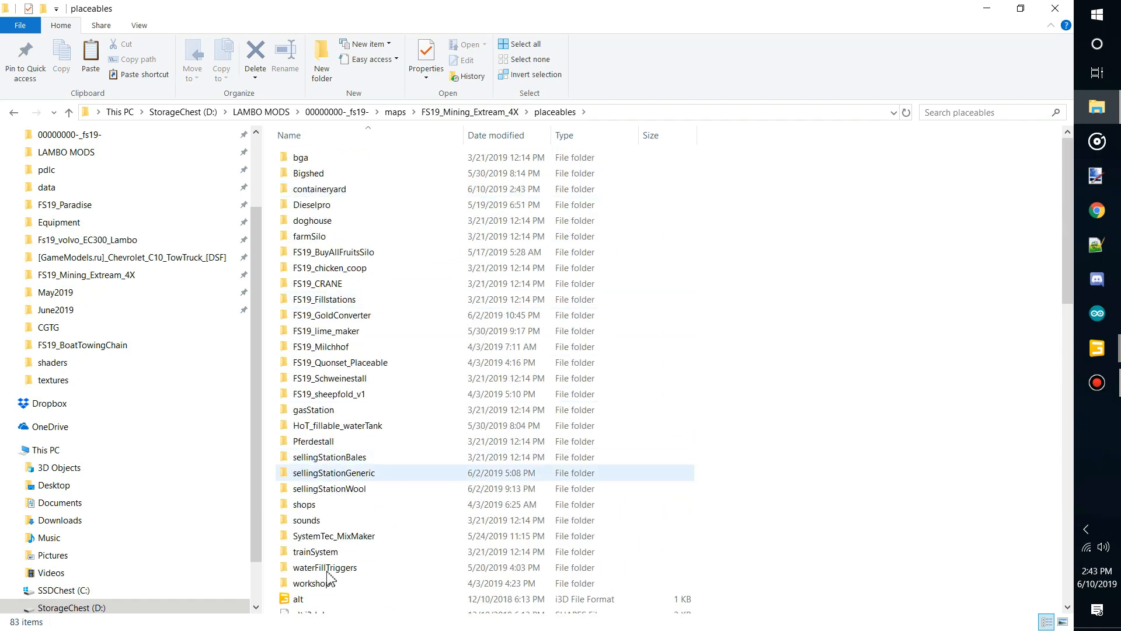
pyautogui.doubleClick(331, 189)
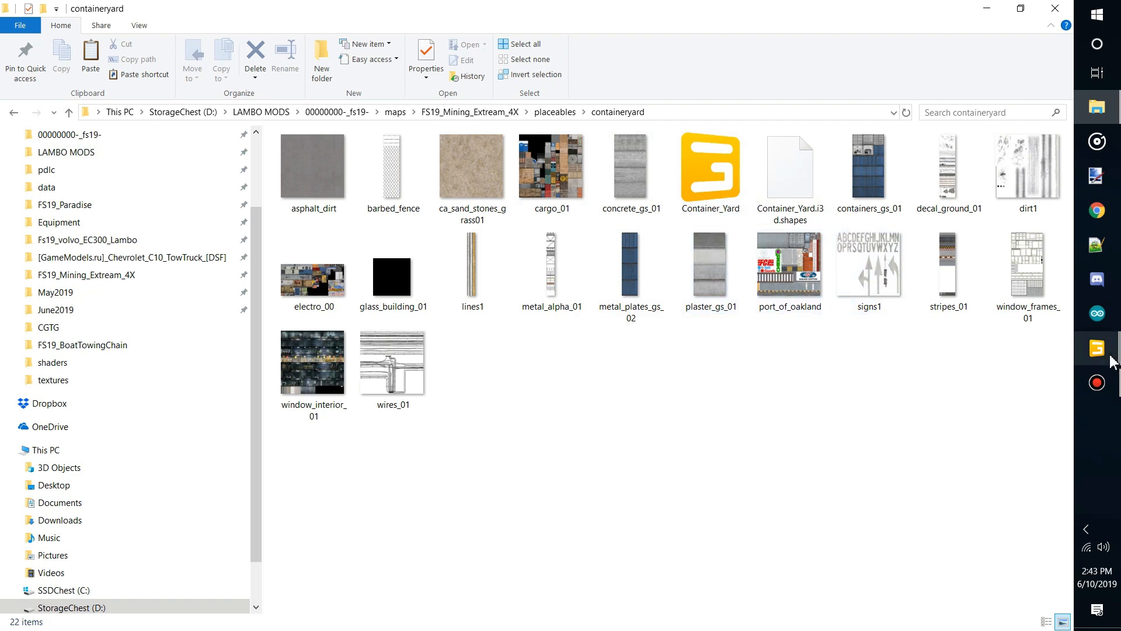
pyautogui.moveTo(1110, 359)
pyautogui.click(1026, 424)
pyautogui.keyDown('alt'); pyautogui.moveTo(505, 244); pyautogui.dragTo(341, 134); pyautogui.keyUp('alt')
pyautogui.scroll(5, 656, 197)
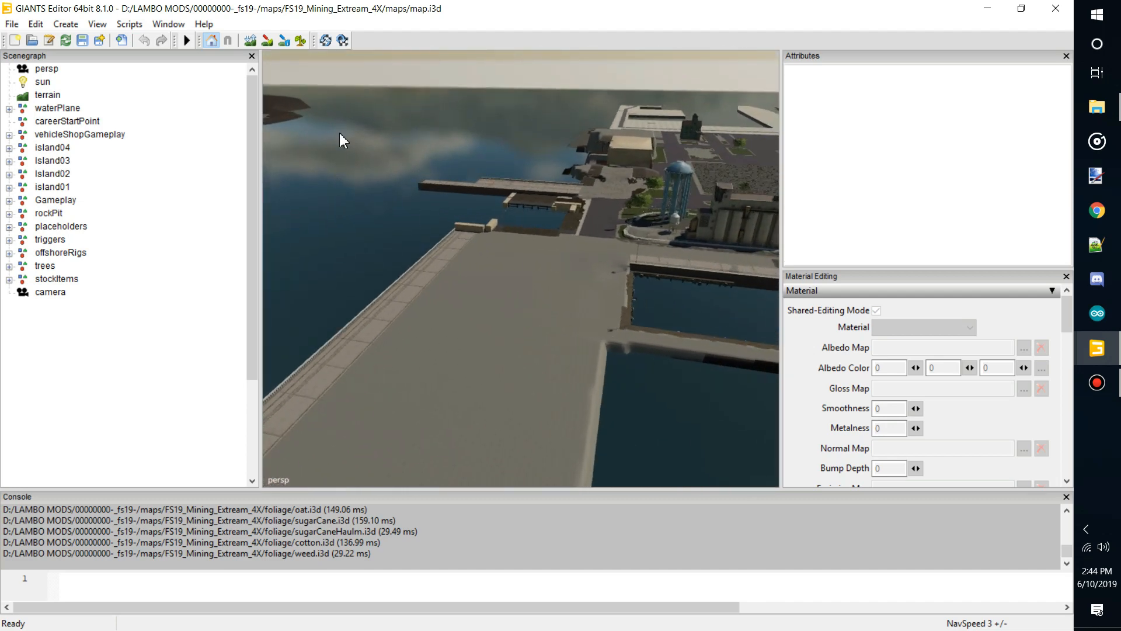
# - Import Container_Yard.i3d from the containeryard folder into the map and place it at about X 737, Y 98, Z -115
pyautogui.click(1097, 107)
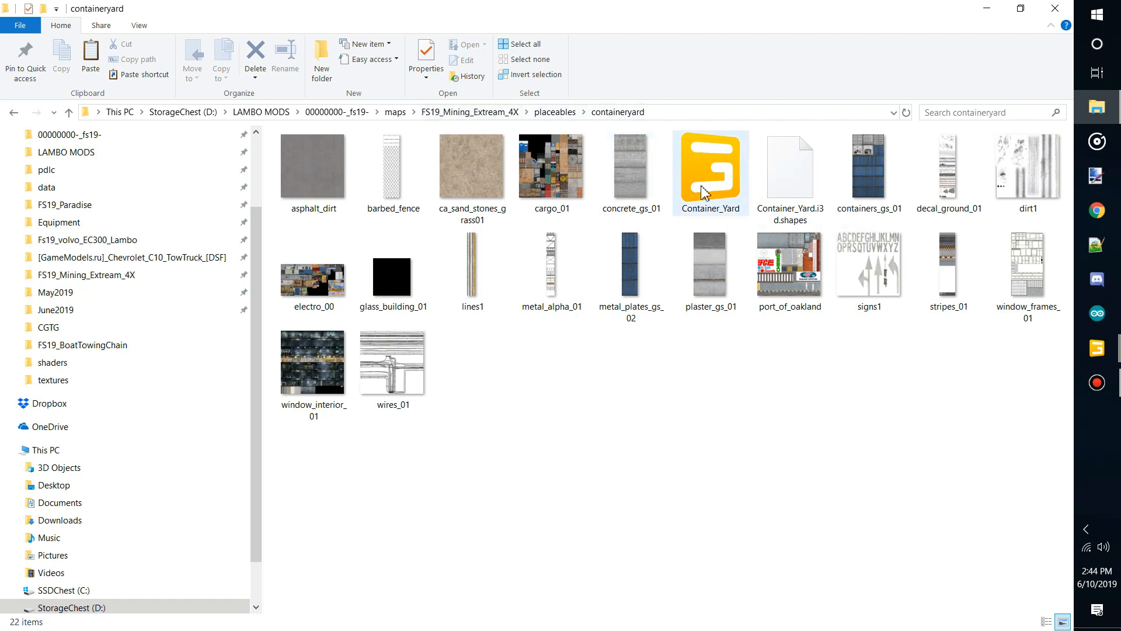
pyautogui.moveTo(1090, 308); pyautogui.dragTo(526, 344)
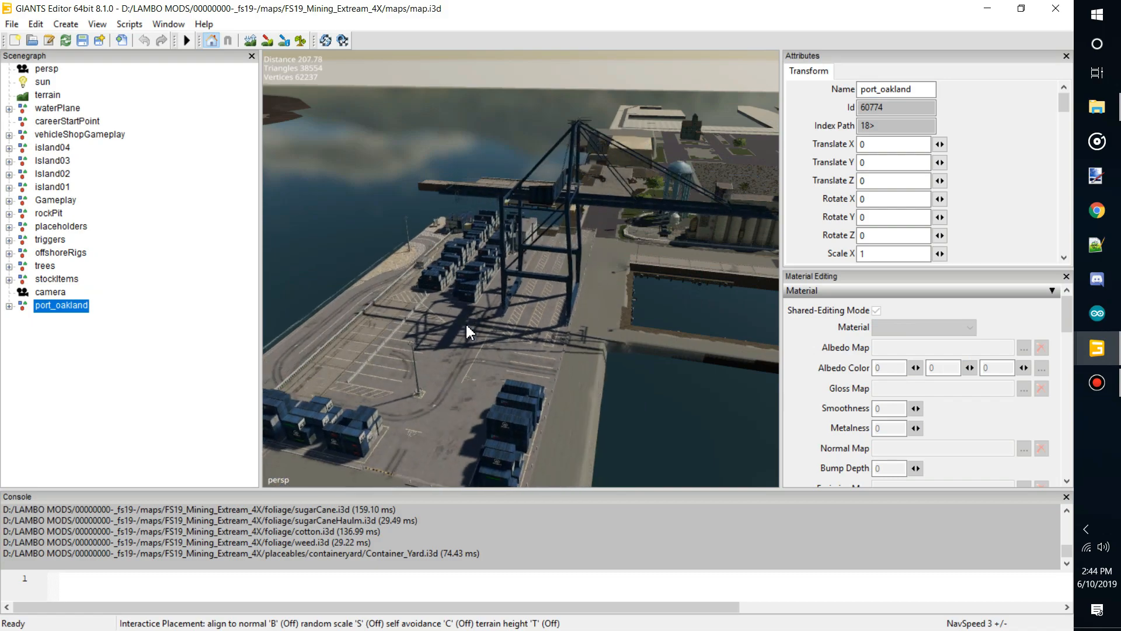
pyautogui.click(478, 309)
# - Survey the harbour buildings, docks and shoreline of the map for a suitable container yard location
pyautogui.keyDown('alt'); pyautogui.moveTo(631, 344); pyautogui.dragTo(799, 272); pyautogui.keyUp('alt')
pyautogui.scroll(10, 533, 395)
pyautogui.scroll(7, 595, 407)
pyautogui.press('w')
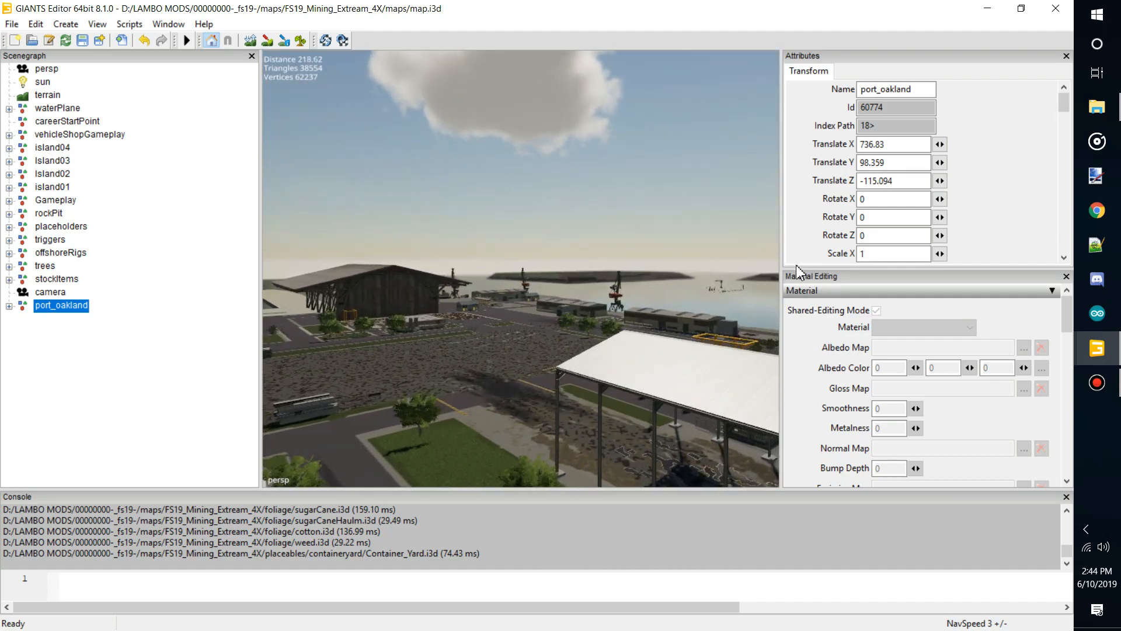
pyautogui.keyDown('alt'); pyautogui.moveTo(800, 273); pyautogui.dragTo(887, 270); pyautogui.keyUp('alt')
pyautogui.press('w')
pyautogui.keyDown('alt'); pyautogui.moveTo(425, 325); pyautogui.dragTo(279, 310); pyautogui.keyUp('alt')
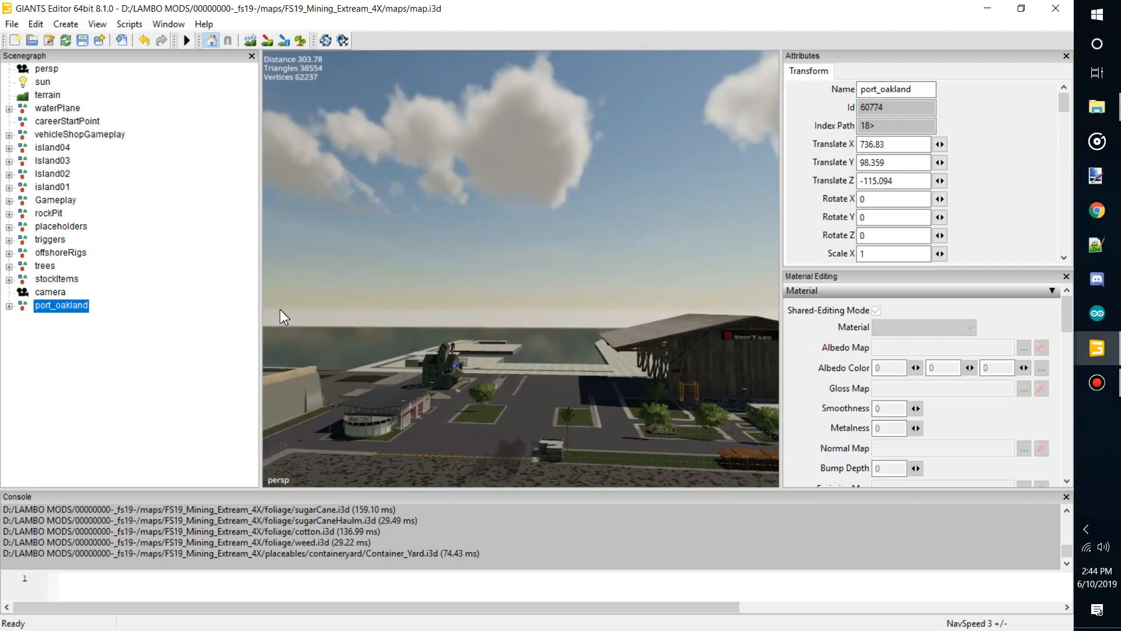
pyautogui.press('w')
pyautogui.press('w')
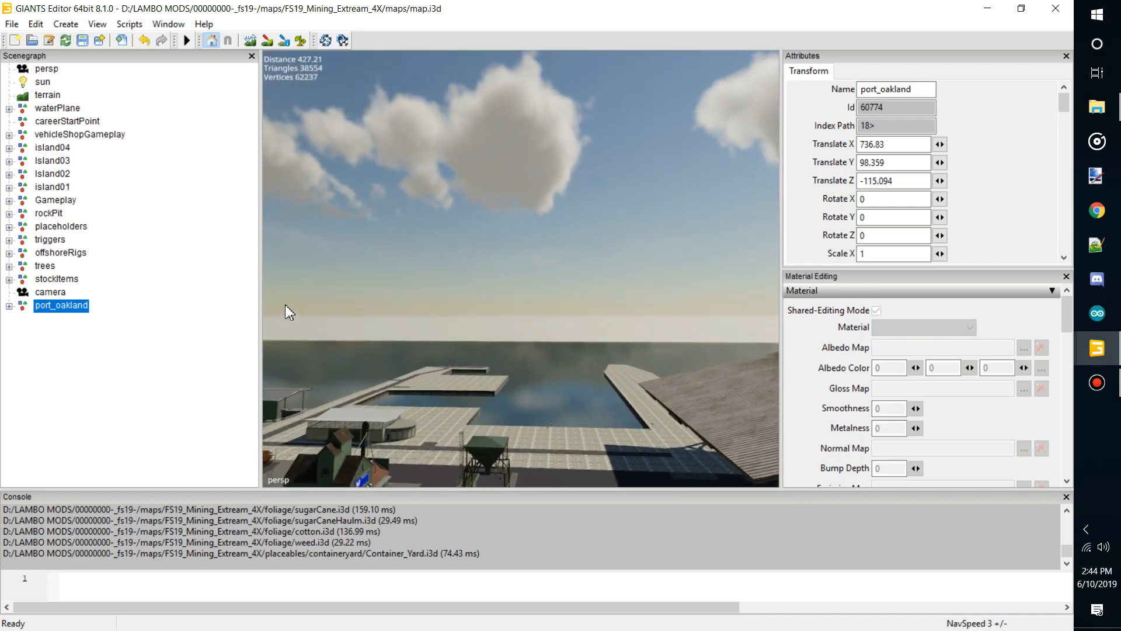
pyautogui.press('w')
pyautogui.keyDown('alt'); pyautogui.moveTo(285, 304); pyautogui.dragTo(261, 319); pyautogui.keyUp('alt')
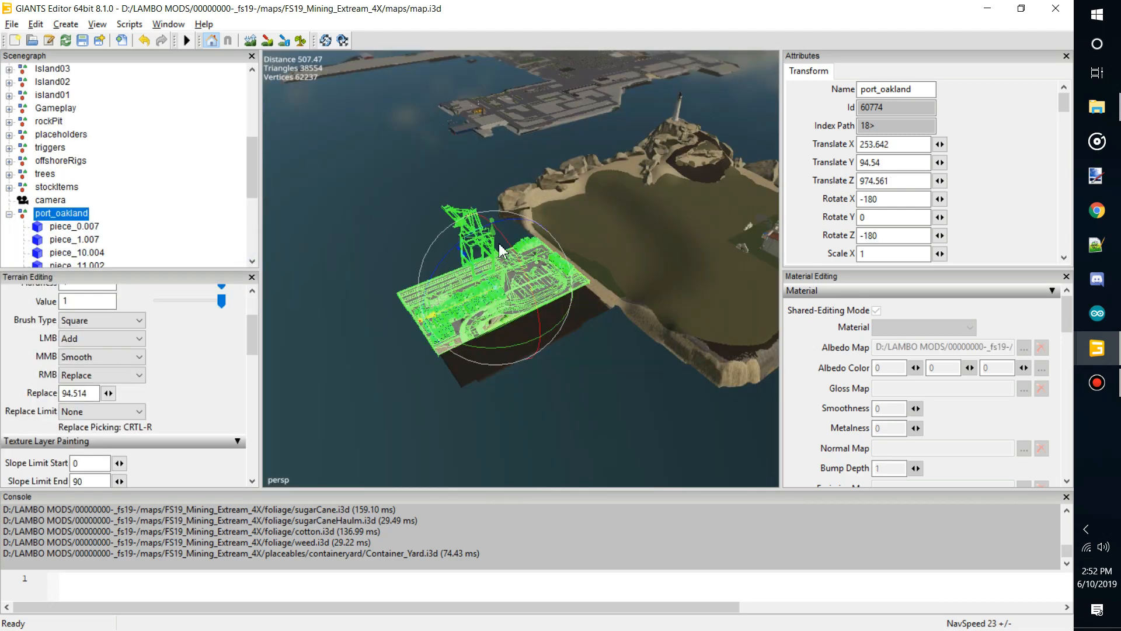
# - Examine how the container yard sits against the island's shoreline and the water at its new location
pyautogui.keyDown('alt'); pyautogui.moveTo(502, 252); pyautogui.dragTo(1, 98); pyautogui.keyUp('alt')
pyautogui.scroll(10, 469, 261)
pyautogui.scroll(-5, 542, 190)
pyautogui.scroll(5, 705, 142)
pyautogui.scroll(-1, 507, 135)
pyautogui.scroll(3, 486, 132)
pyautogui.scroll(4, 1, 98)
pyautogui.scroll(2, 602, 227)
pyautogui.keyDown('alt'); pyautogui.moveTo(602, 227); pyautogui.dragTo(386, 320); pyautogui.keyUp('alt')
pyautogui.scroll(-4, 577, 326)
# - Display the user attributes of the placeholders group to check its onCreate entry, and save the map
pyautogui.click(54, 137)
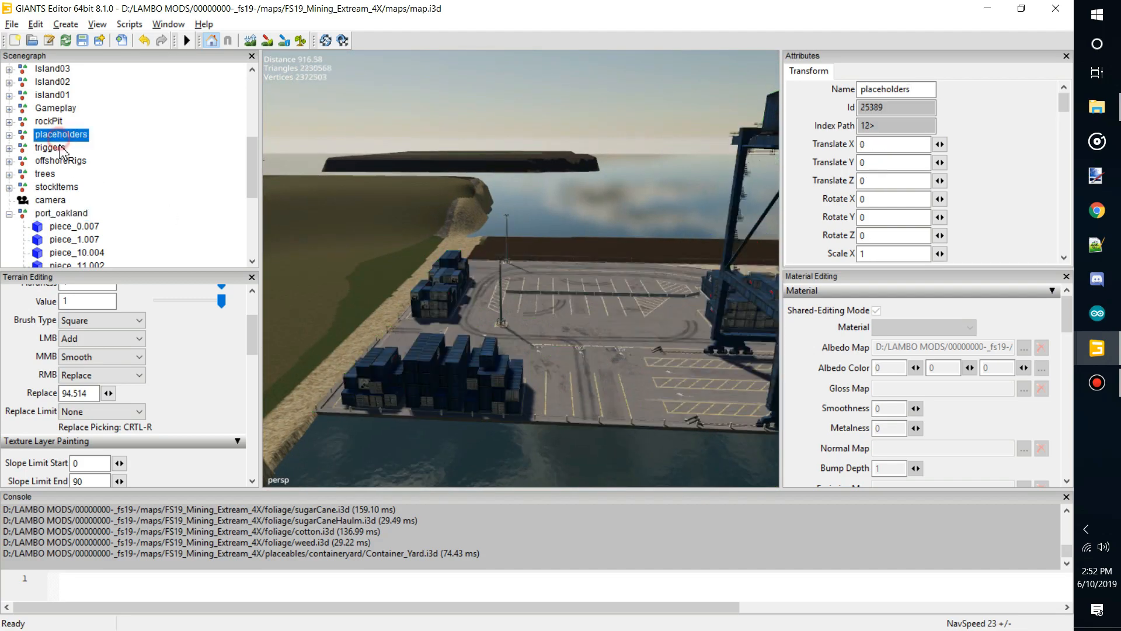
pyautogui.click(167, 26)
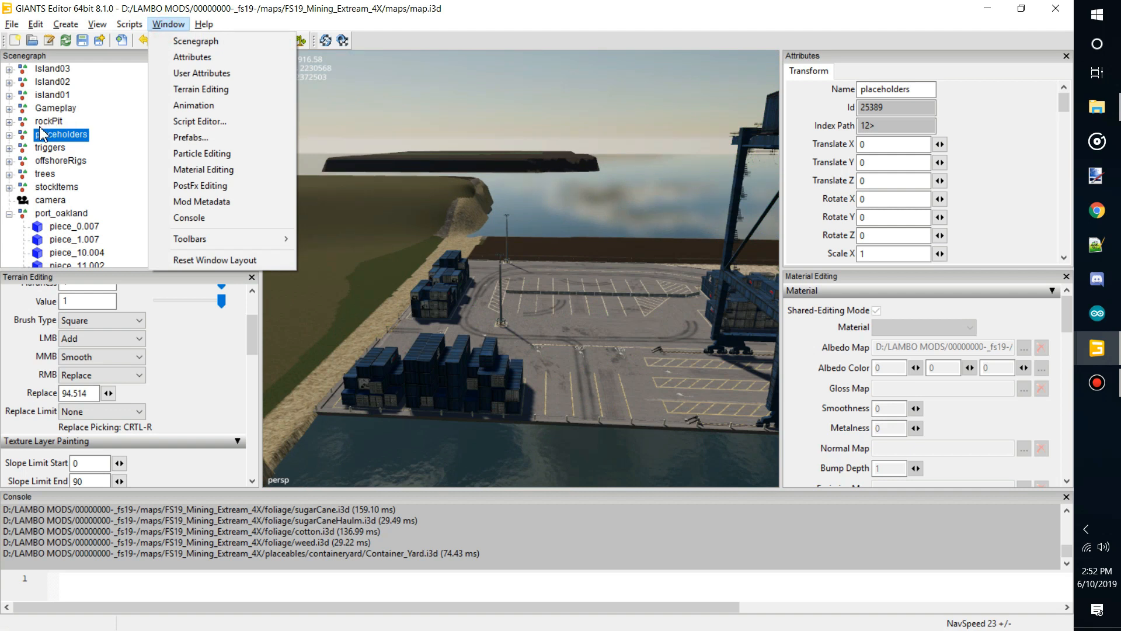
pyautogui.click(218, 74)
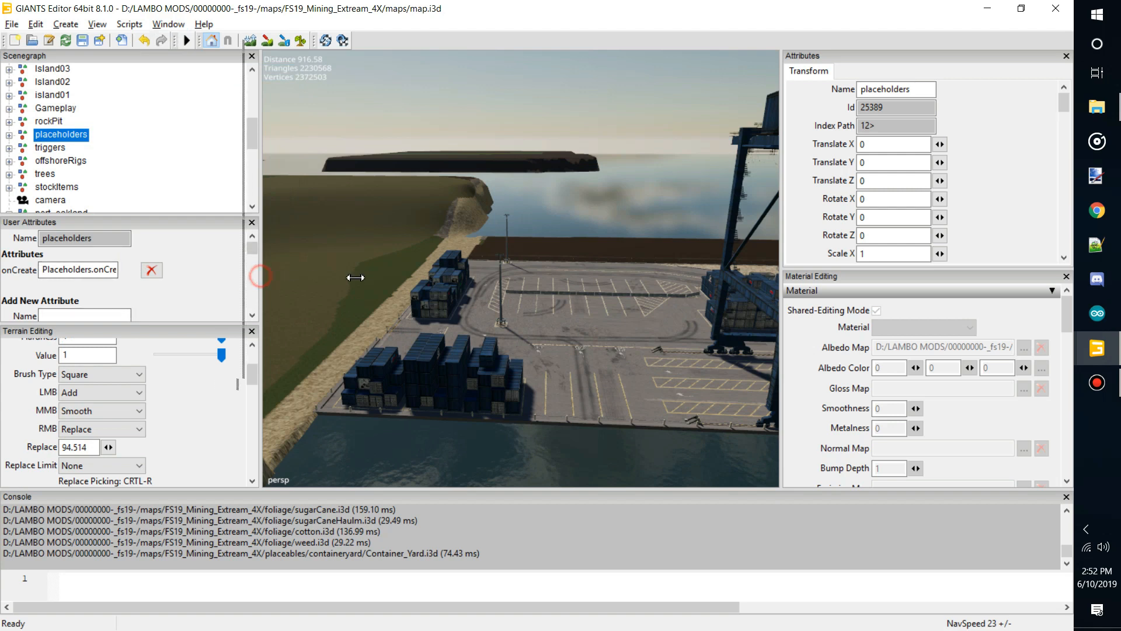
pyautogui.moveTo(355, 277); pyautogui.dragTo(364, 277)
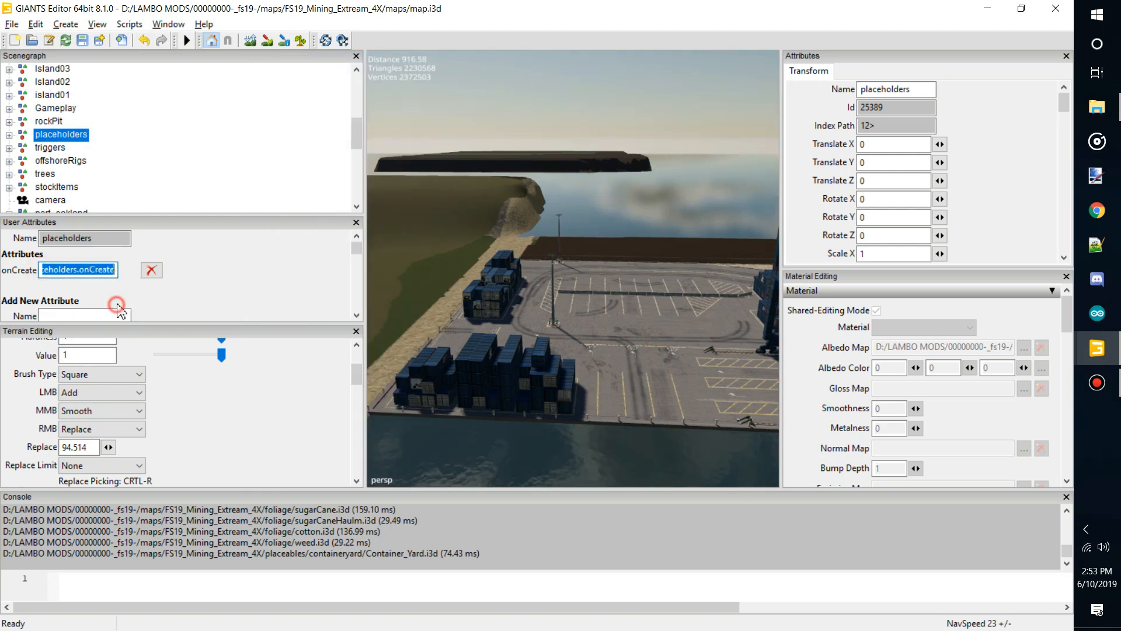
pyautogui.click(82, 301)
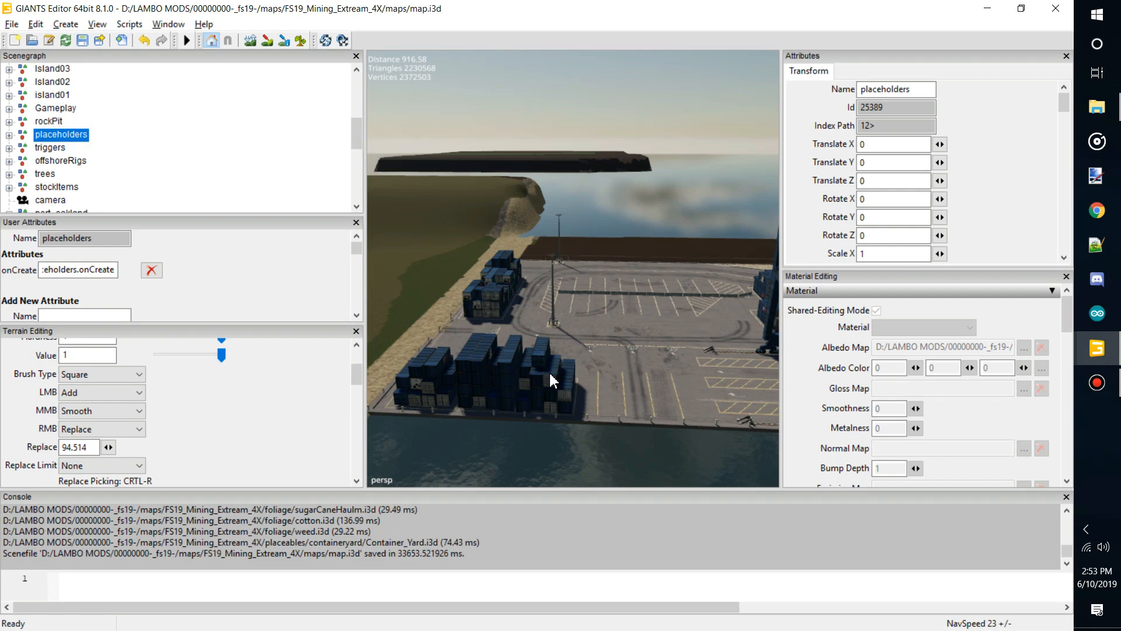
# - Inspect the container stacks and the large crane from the water side of the yard
pyautogui.keyDown('alt'); pyautogui.moveTo(550, 374); pyautogui.dragTo(1, 8); pyautogui.keyUp('alt')
pyautogui.scroll(5, 514, 203)
pyautogui.scroll(-4, 583, 204)
pyautogui.scroll(-8, 583, 204)
pyautogui.scroll(5, 475, 193)
pyautogui.scroll(-5, 475, 192)
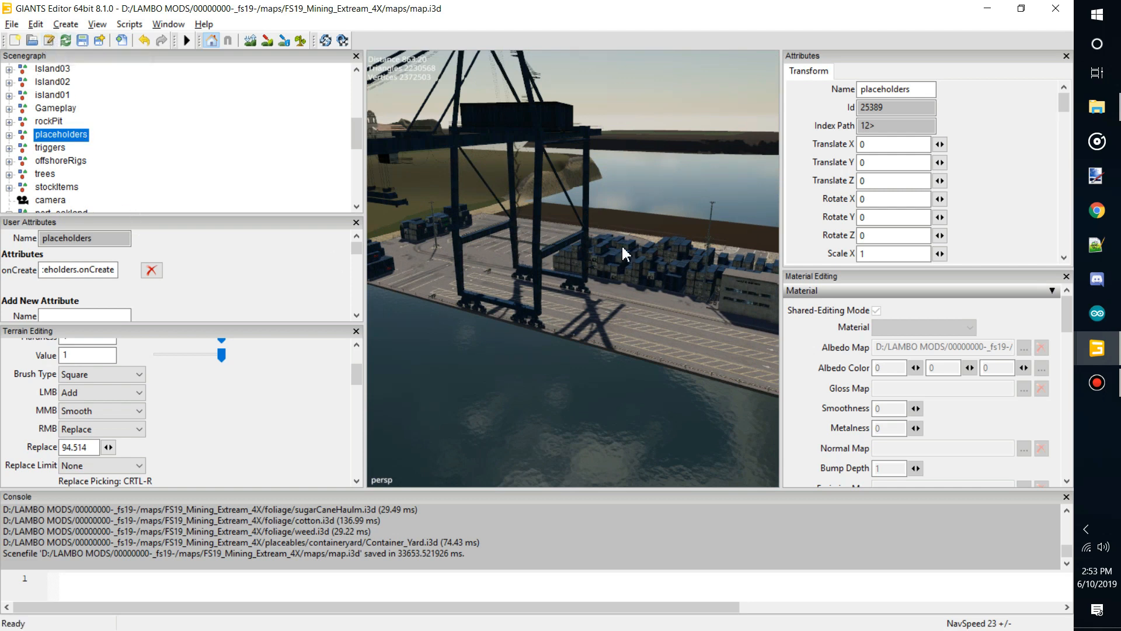
# - Open the map's i3d file in Notepad++ for text editing, without saving the pending scene changes
pyautogui.doubleClick(917, 89)
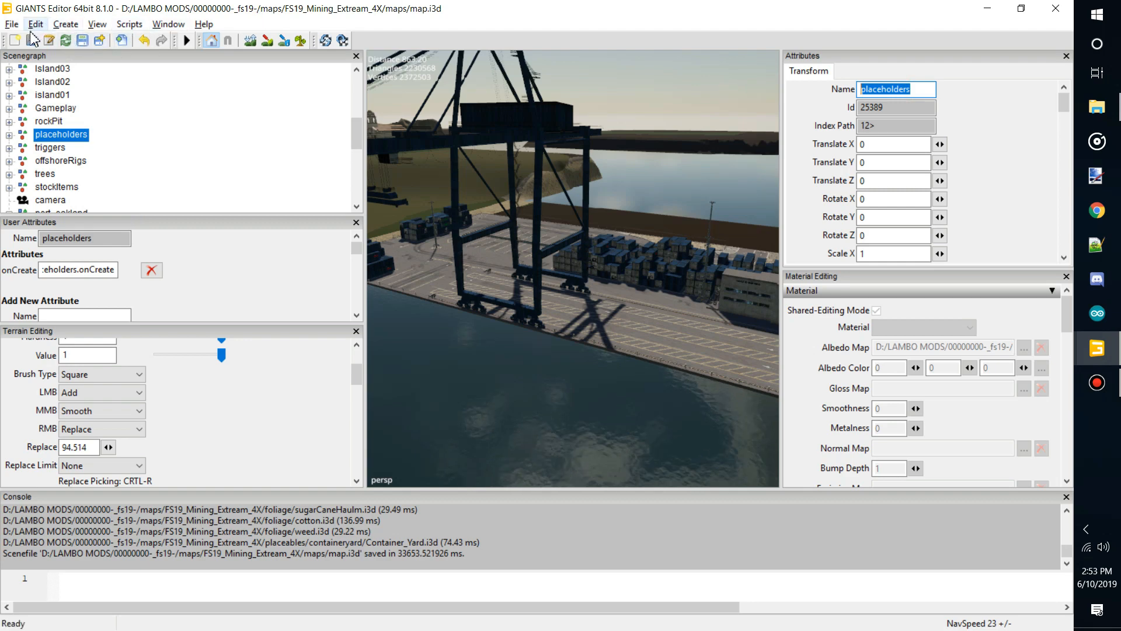
pyautogui.click(49, 40)
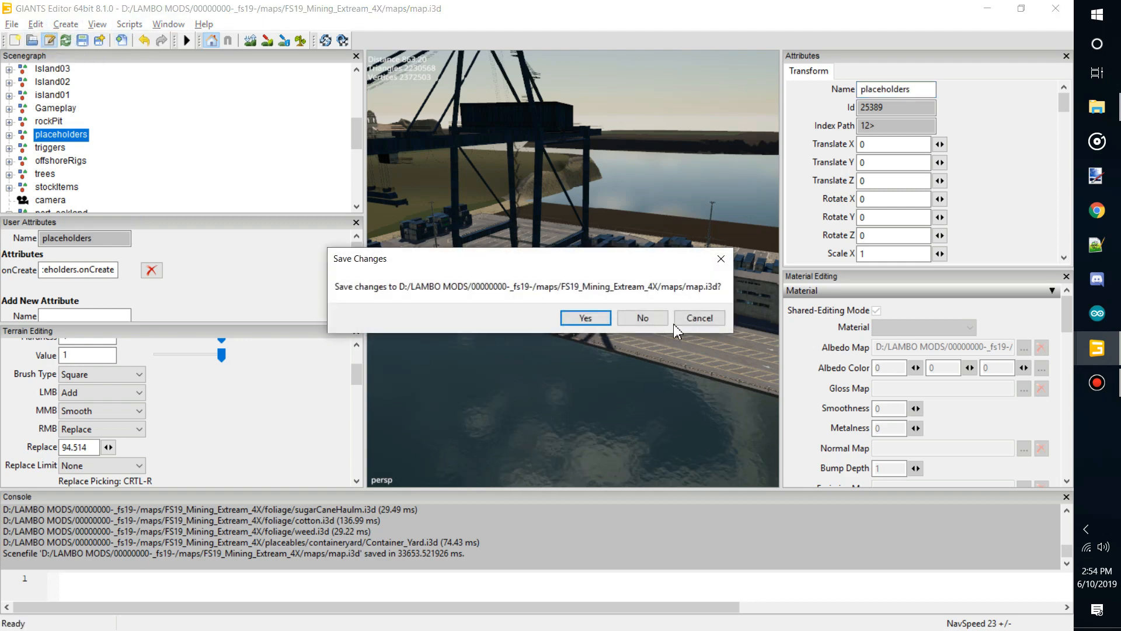
pyautogui.click(642, 318)
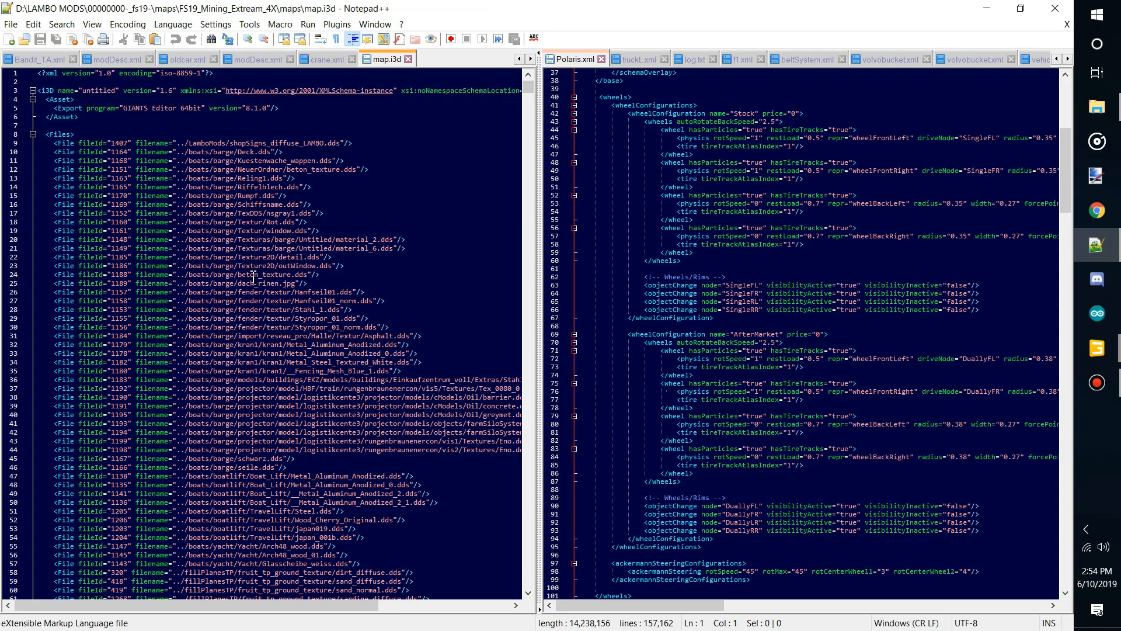
# - Search map.i3d for "placeholders" and continue from the transform group to its user attribute entry
pyautogui.doubleClick(254, 276)
pyautogui.hotkey('ctrl', 'f')
pyautogui.click(657, 255)
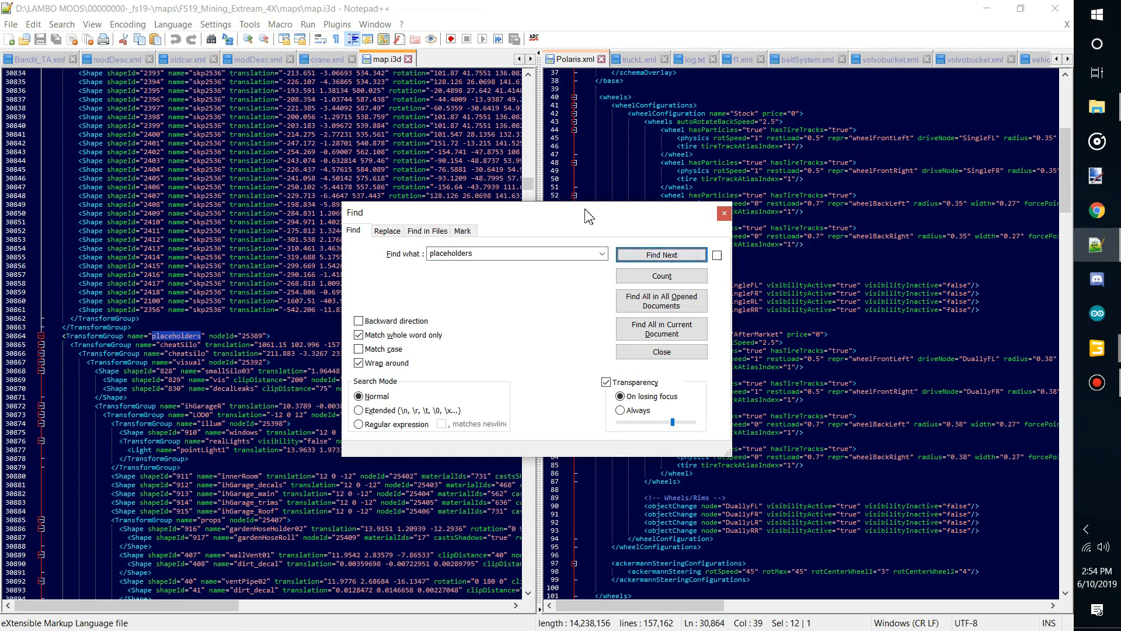
pyautogui.moveTo(484, 220); pyautogui.dragTo(675, 223)
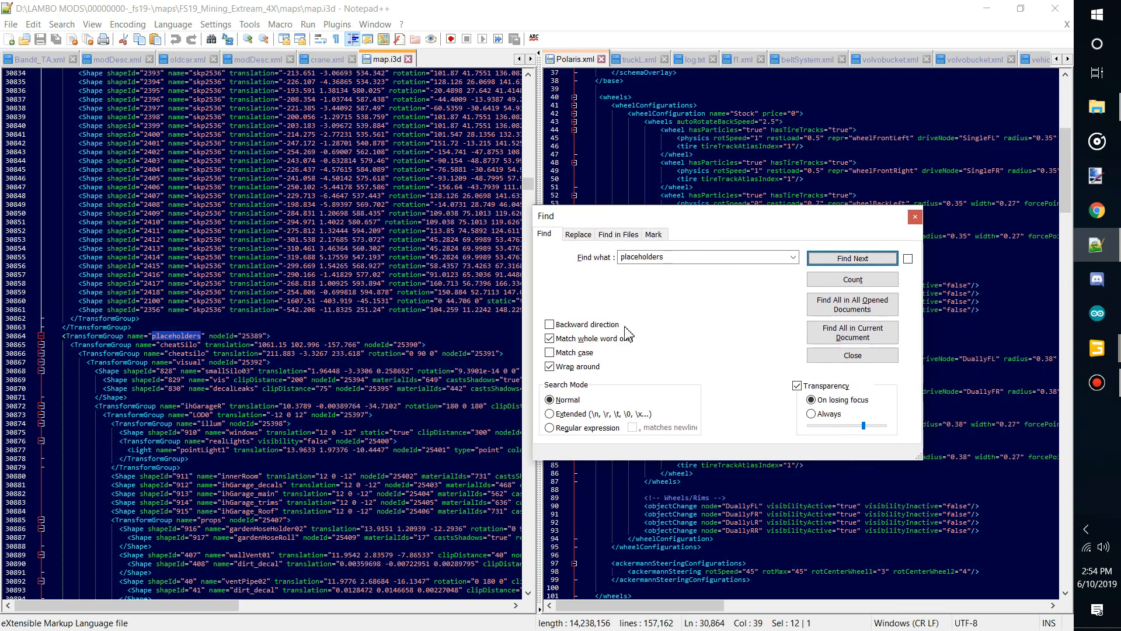
pyautogui.click(854, 261)
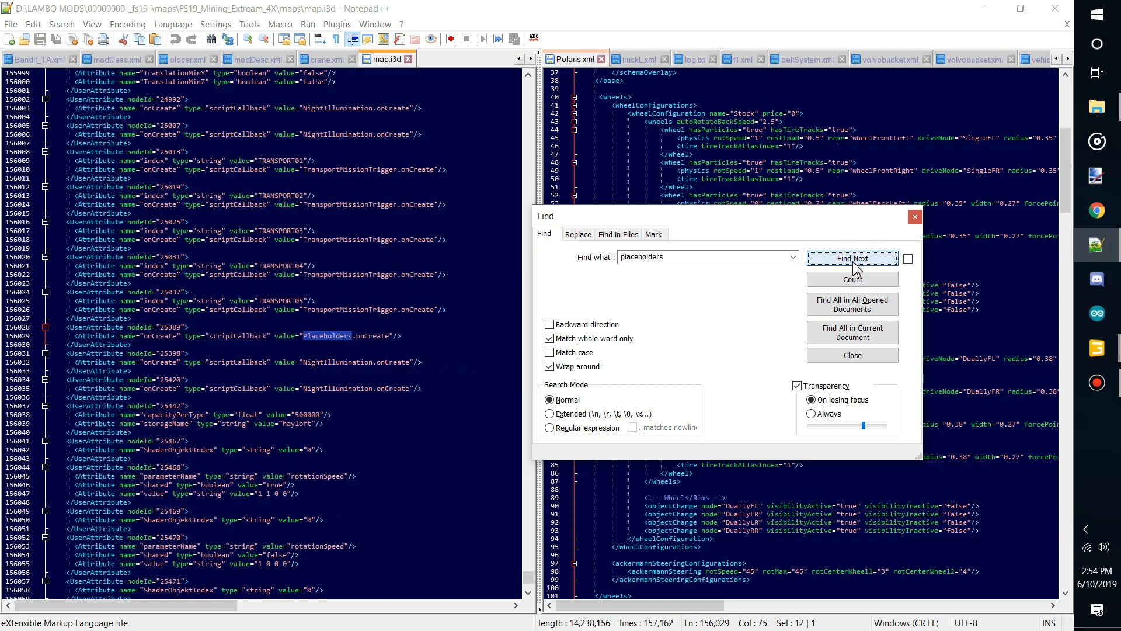
# - Highlight the user attribute block for node 25389 and its value Placeholders.onCreate
pyautogui.click(215, 354)
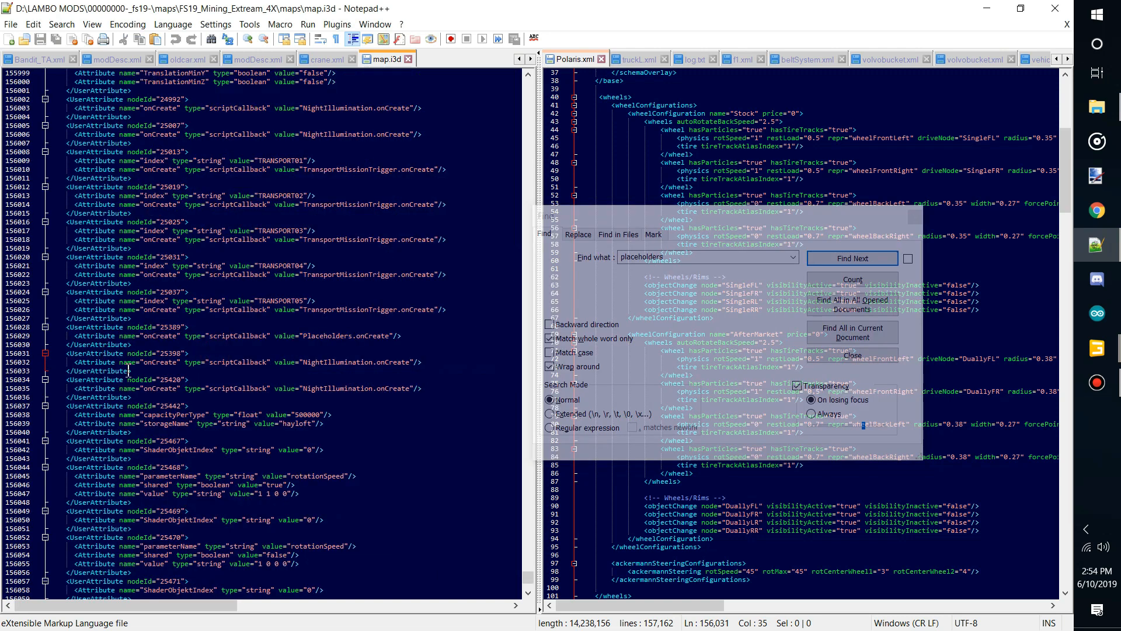
pyautogui.moveTo(134, 345); pyautogui.dragTo(30, 328)
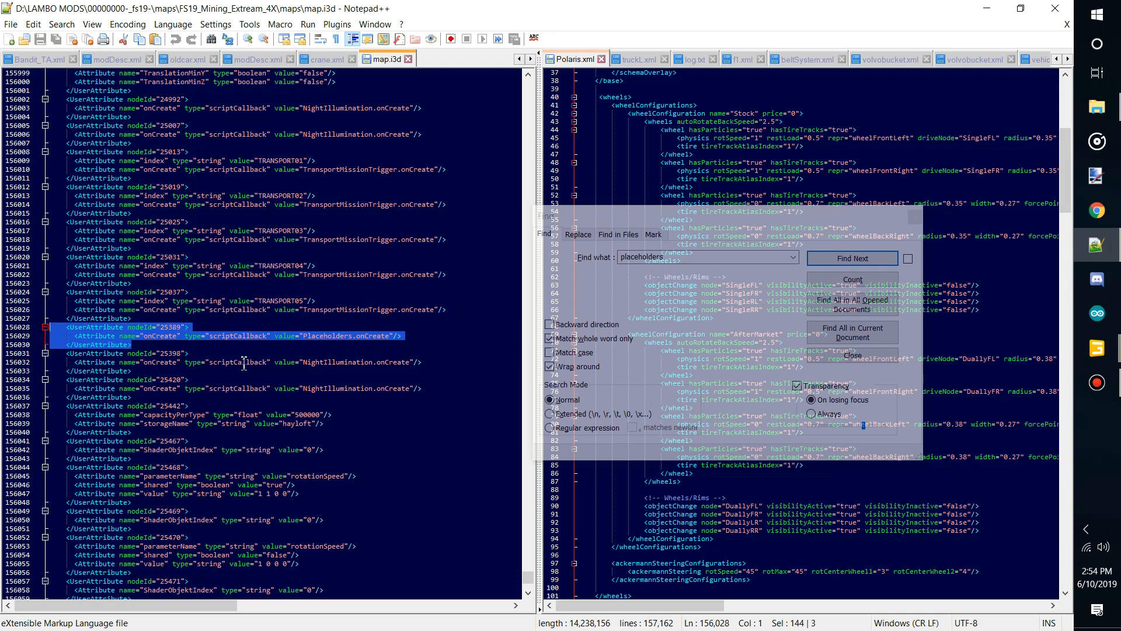
pyautogui.click(276, 347)
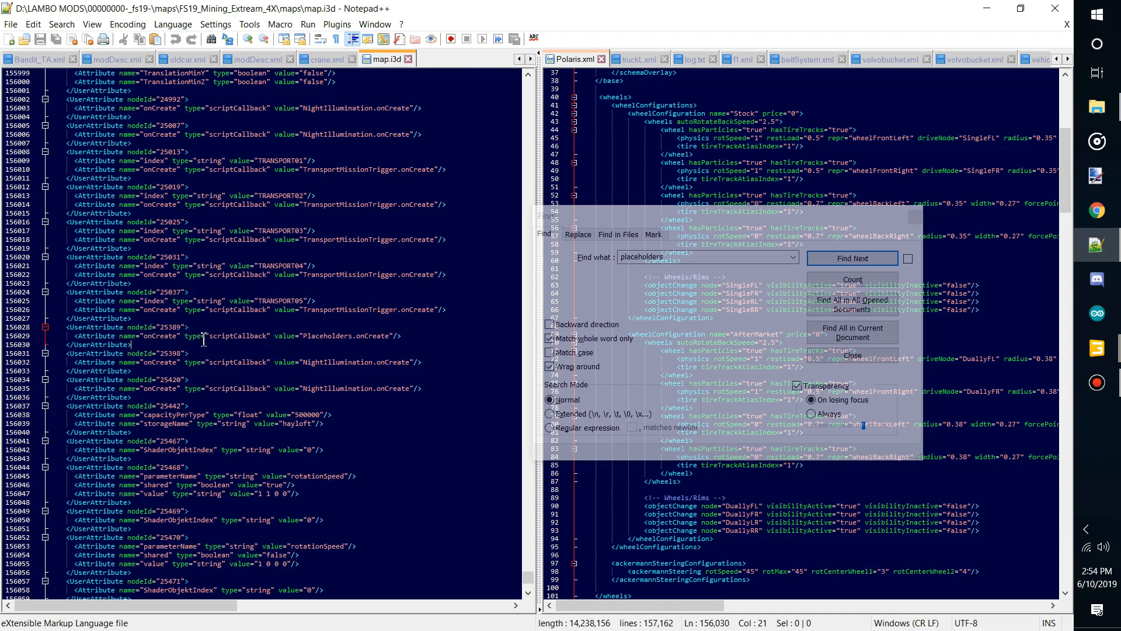
pyautogui.moveTo(189, 338); pyautogui.dragTo(393, 336)
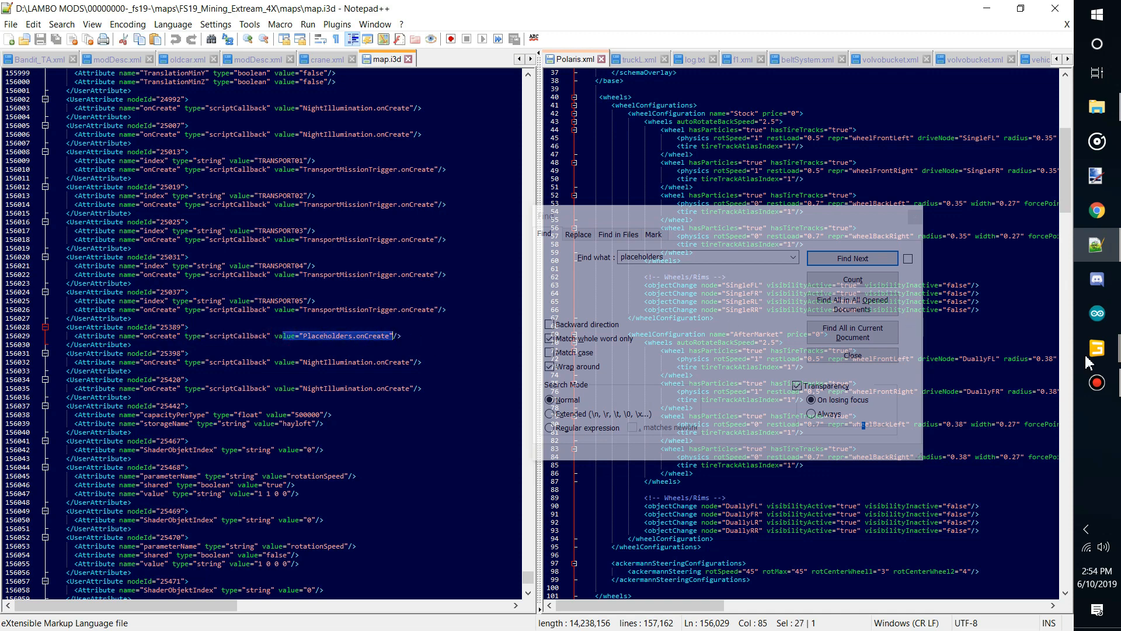
# - Switch back to the map in GIANTS Editor, expand the placeholders group and look through its child objects
pyautogui.moveTo(1097, 350)
pyautogui.click(988, 435)
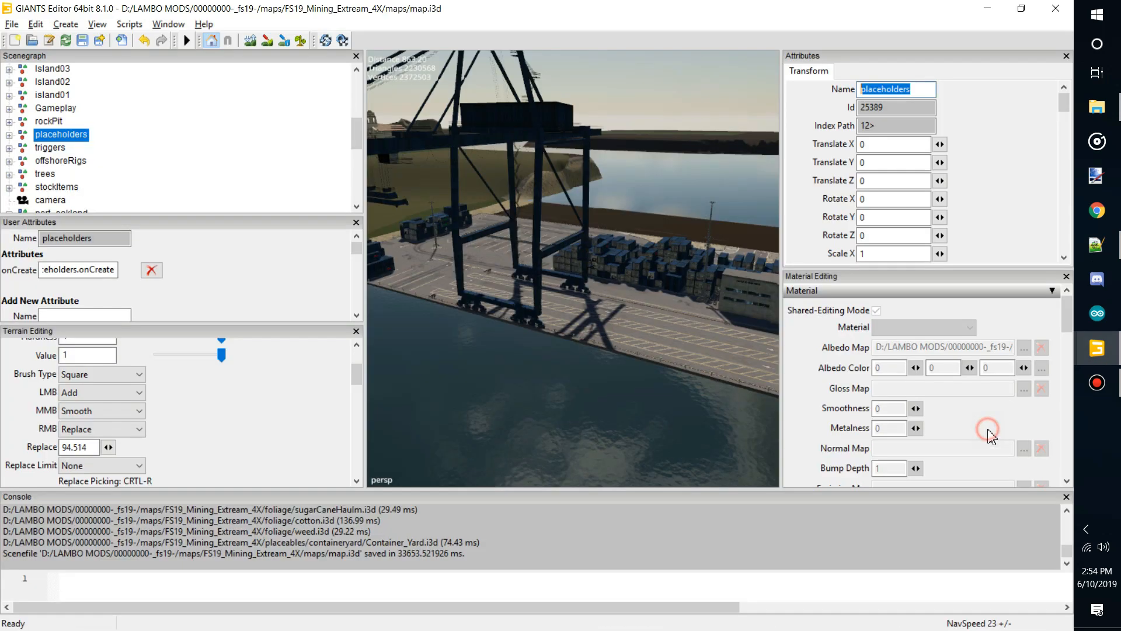
pyautogui.keyDown('alt'); pyautogui.moveTo(530, 303); pyautogui.dragTo(448, 290); pyautogui.keyUp('alt')
pyautogui.scroll(-5, 471, 286)
pyautogui.scroll(5, 448, 299)
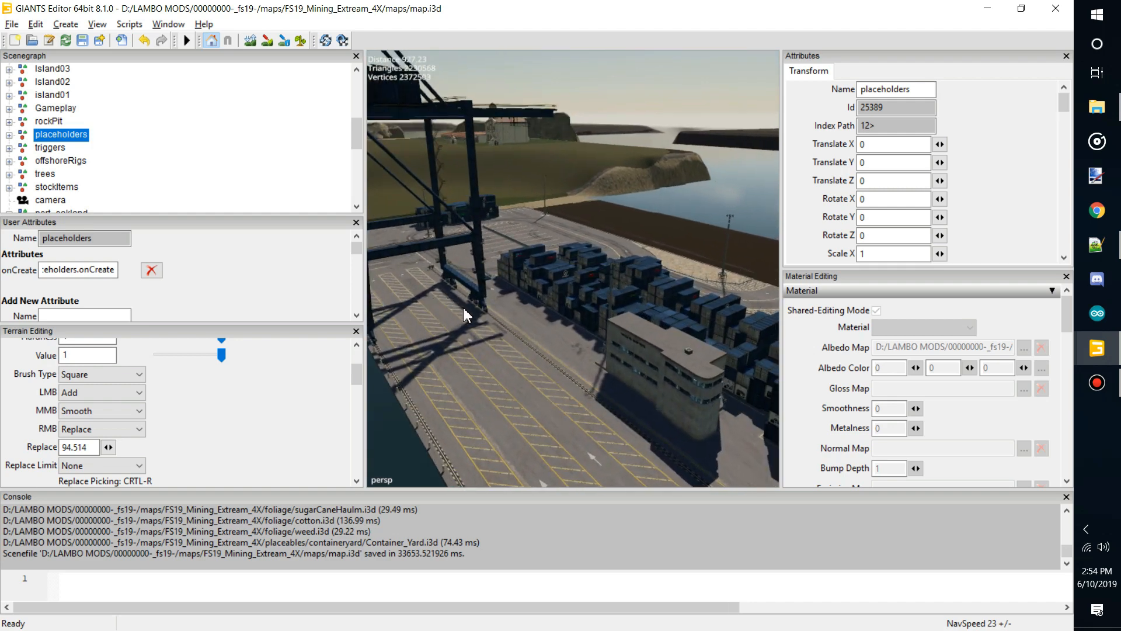
pyautogui.click(9, 136)
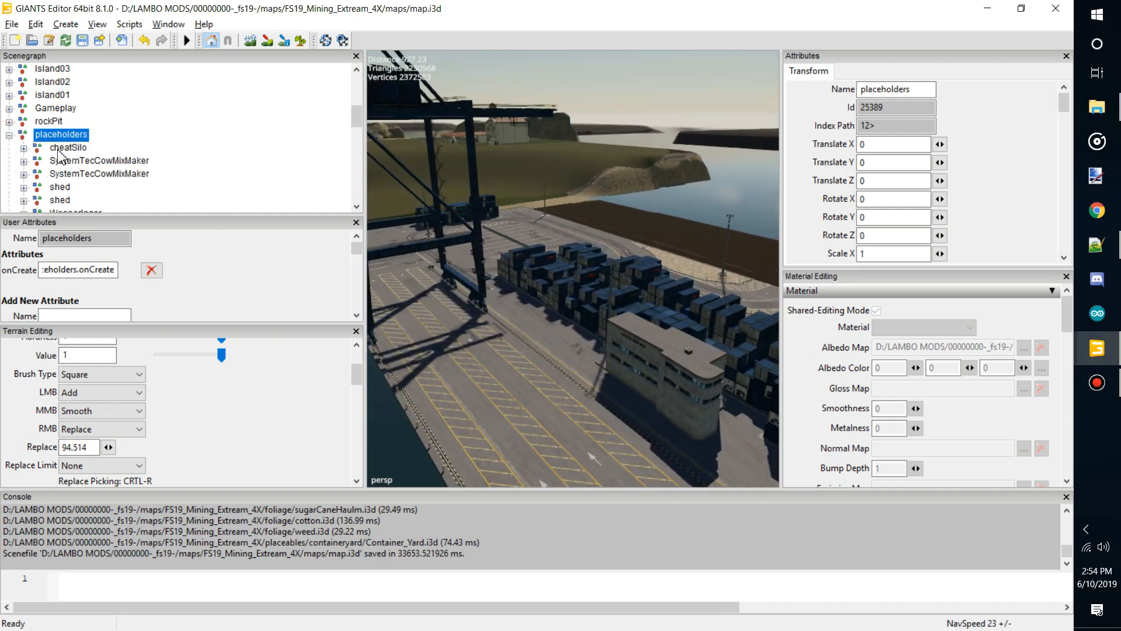
pyautogui.scroll(-5, 60, 156)
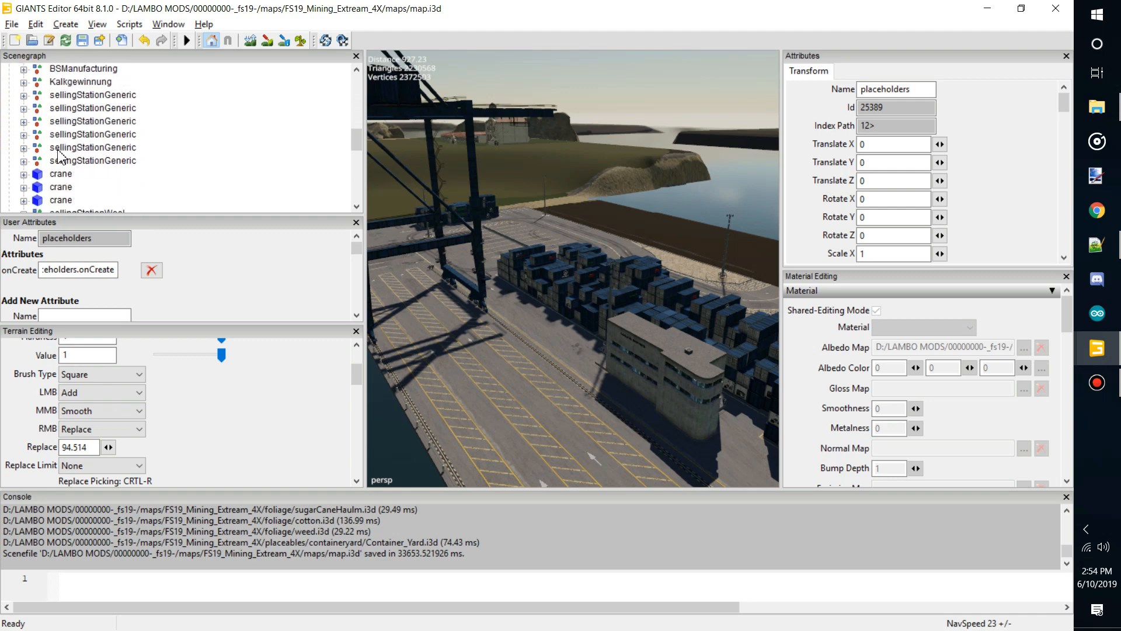
pyautogui.scroll(-2, 61, 157)
pyautogui.scroll(-1, 60, 157)
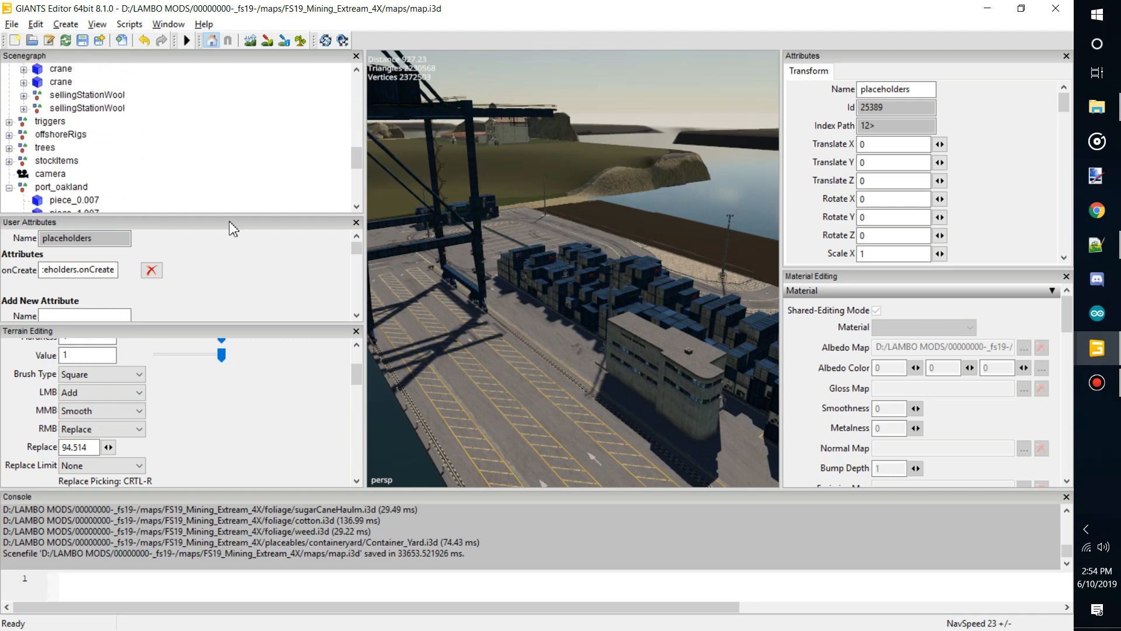
# - Cut the port_oakland group from the scene's top level and paste it into the placeholders group
pyautogui.moveTo(599, 230)
pyautogui.keyDown('alt'); pyautogui.mouseDown()
pyautogui.moveTo(393, 239)
pyautogui.moveTo(371, 172)
pyautogui.moveTo(611, 233)
pyautogui.mouseUp(); pyautogui.keyUp('alt')
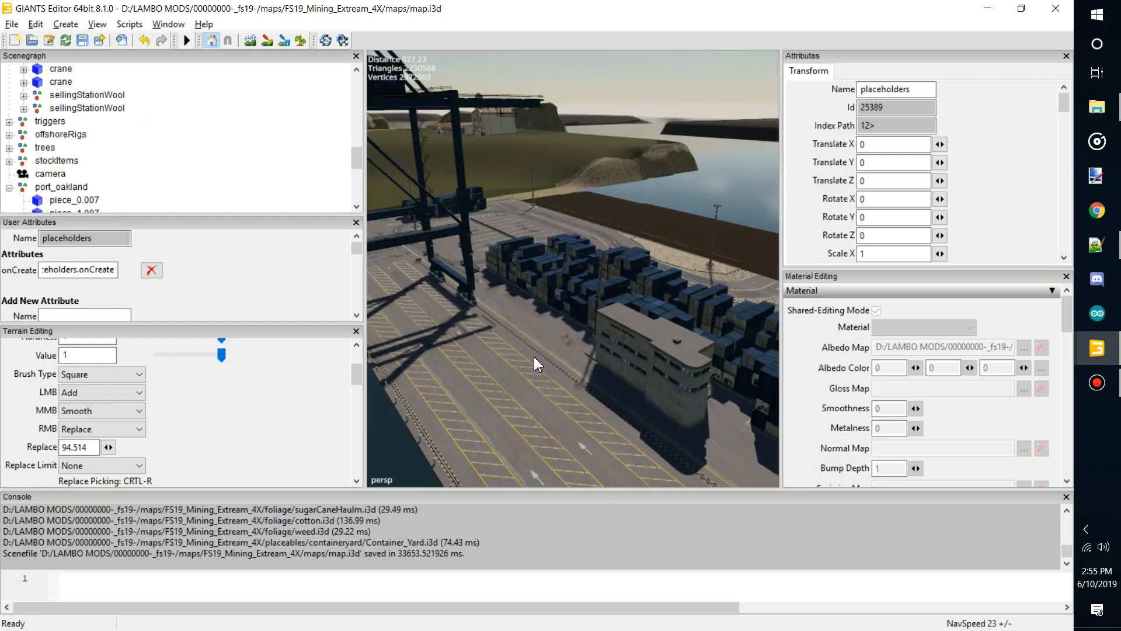
pyautogui.click(67, 188)
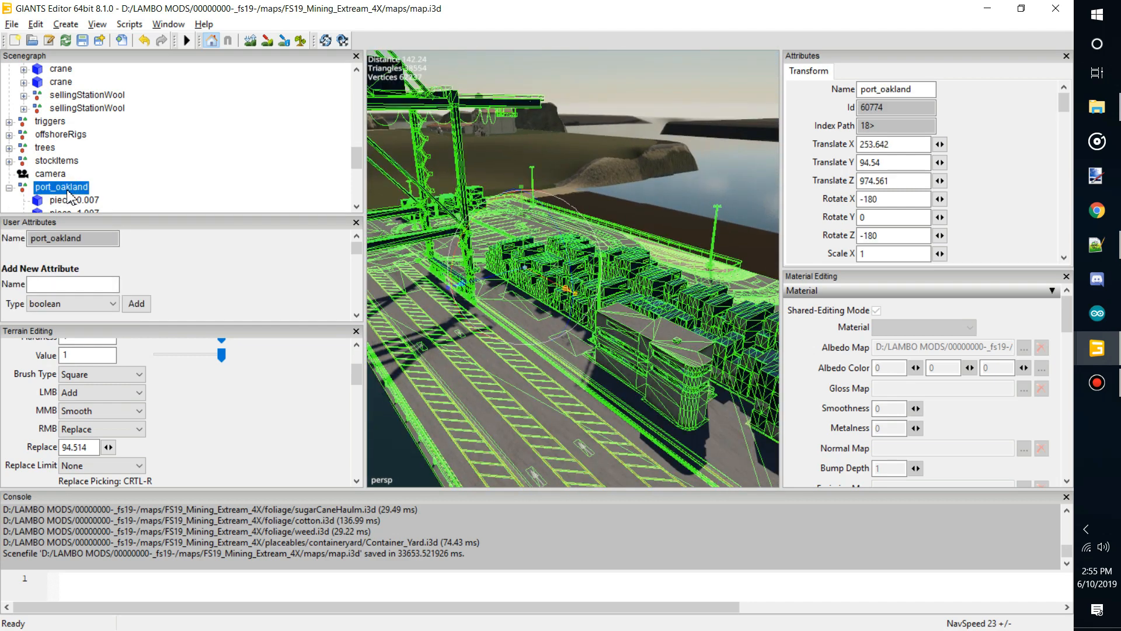
pyautogui.press('Delete')
pyautogui.scroll(5, 61, 133)
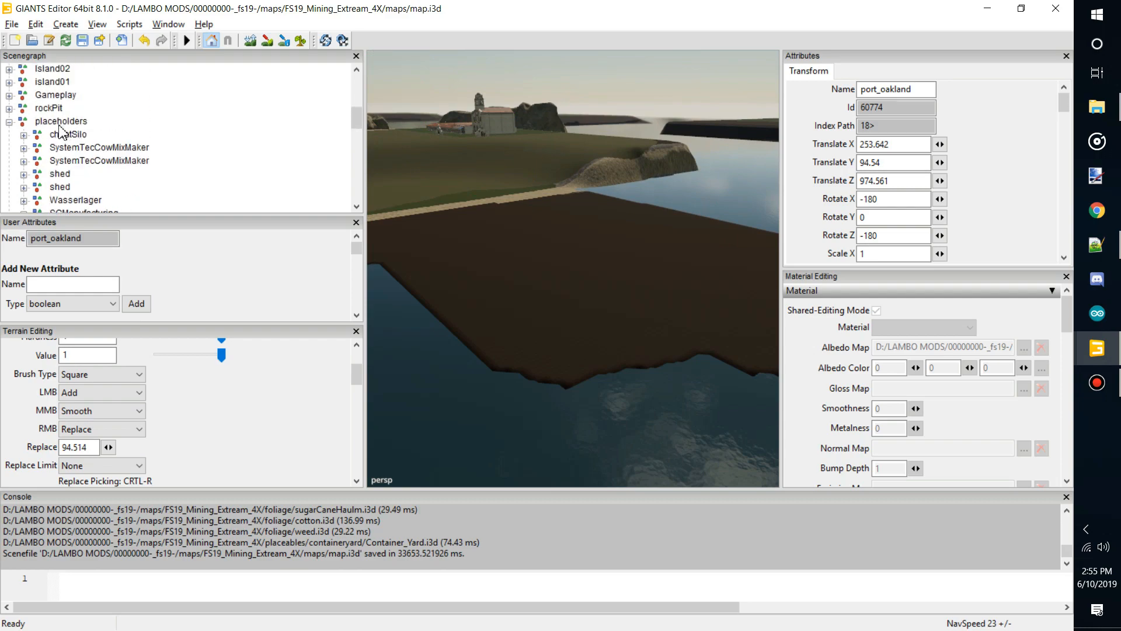
pyautogui.click(61, 122)
pyautogui.hotkey('ctrl', 'z')
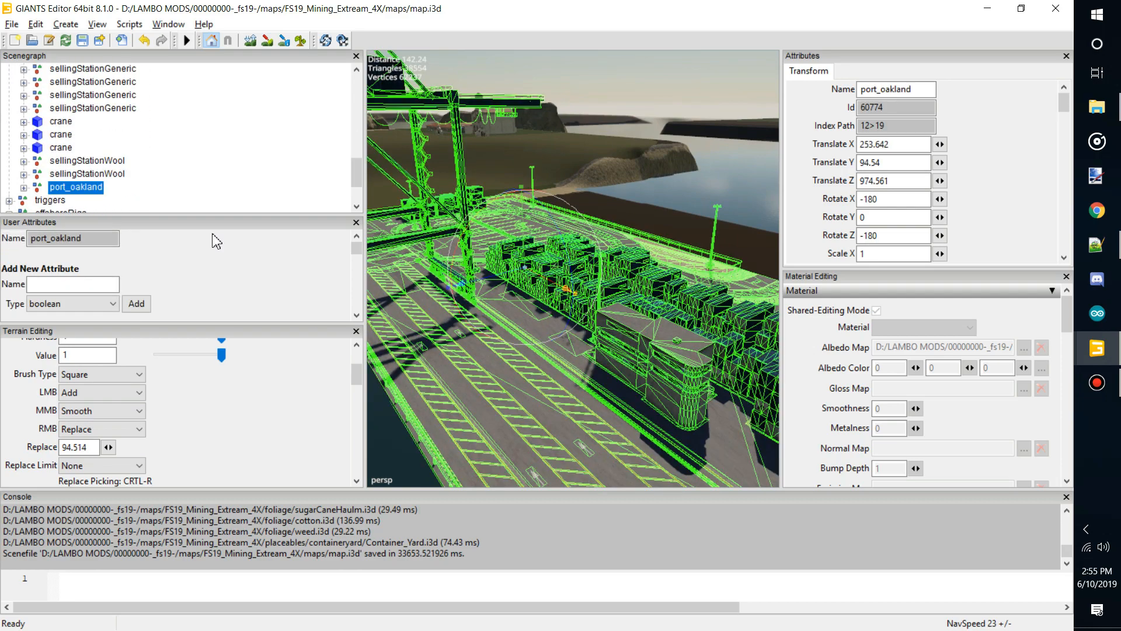
# - Select the placeholders group and enter onCreate as the name for a new user attribute
pyautogui.keyDown('alt'); pyautogui.moveTo(488, 292); pyautogui.dragTo(55, 135); pyautogui.keyUp('alt')
pyautogui.scroll(-5, 503, 351)
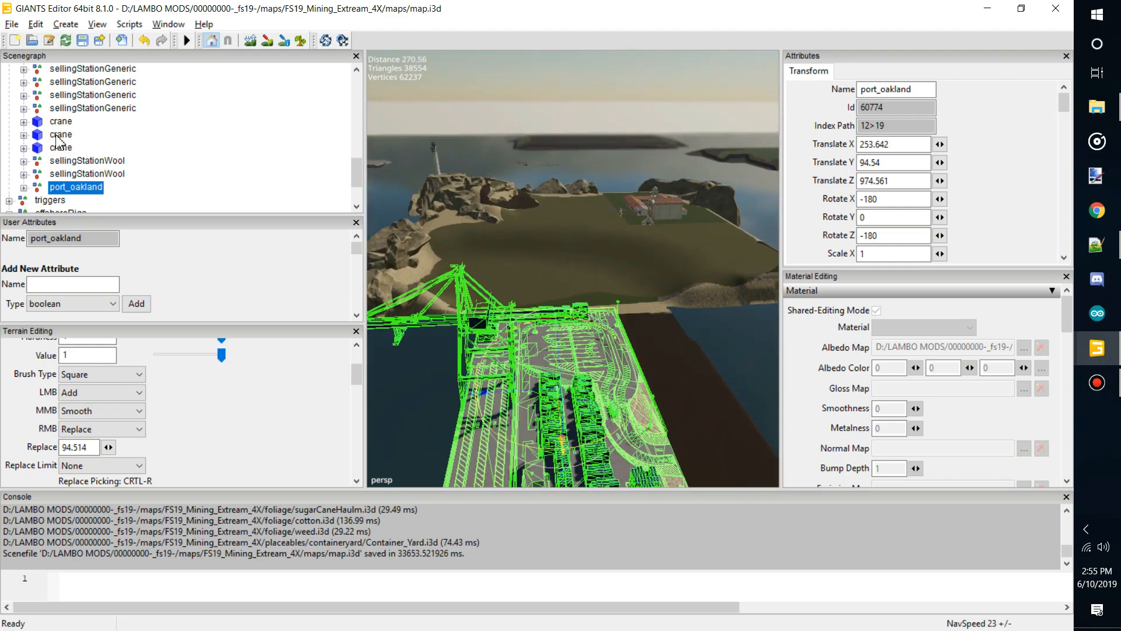
pyautogui.scroll(6, 146, 156)
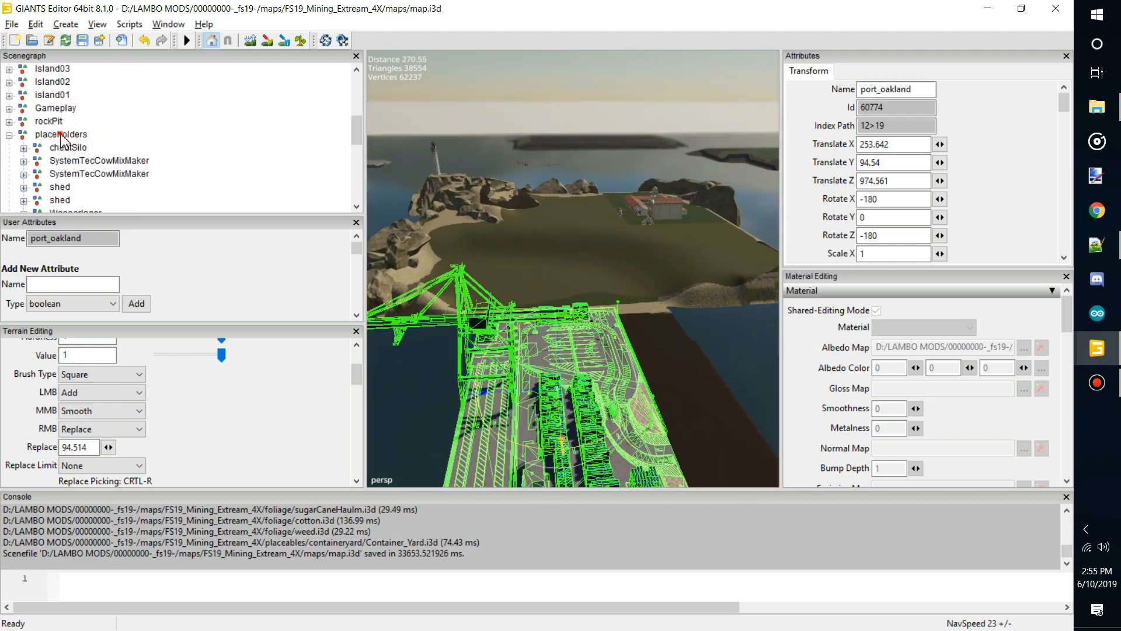
pyautogui.click(61, 135)
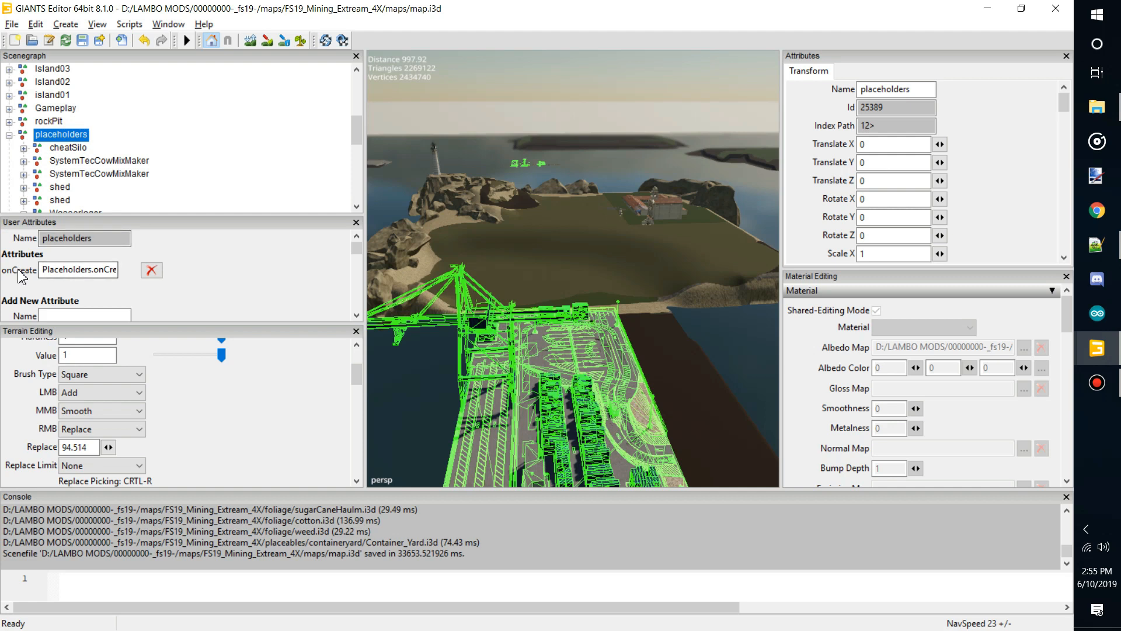
pyautogui.scroll(-3, 21, 277)
pyautogui.scroll(1, 78, 275)
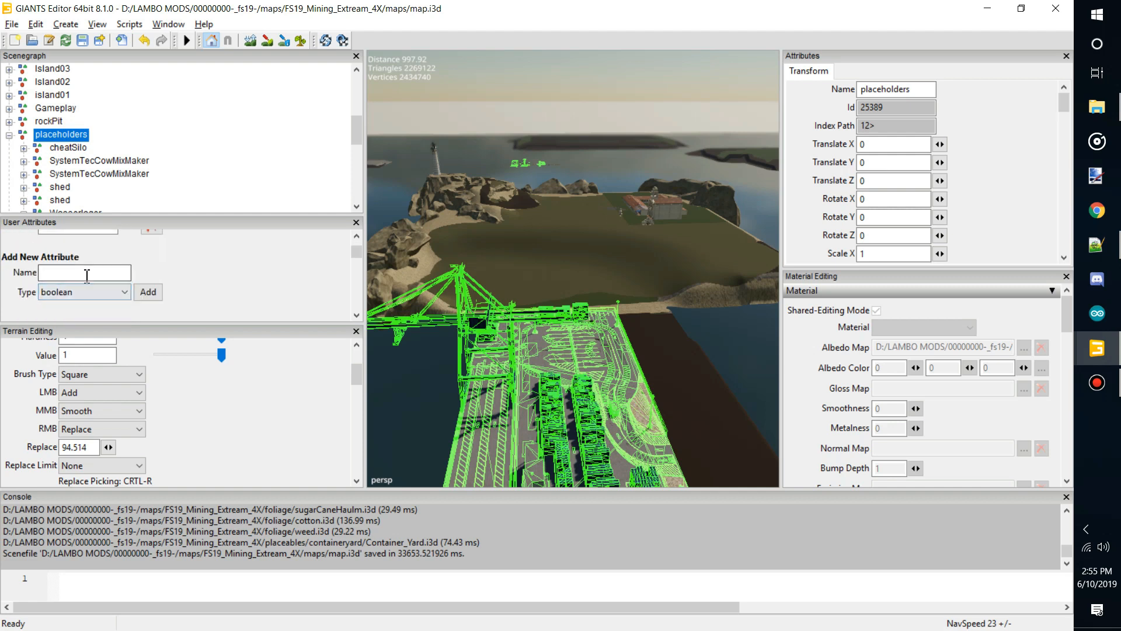
pyautogui.scroll(2, 149, 263)
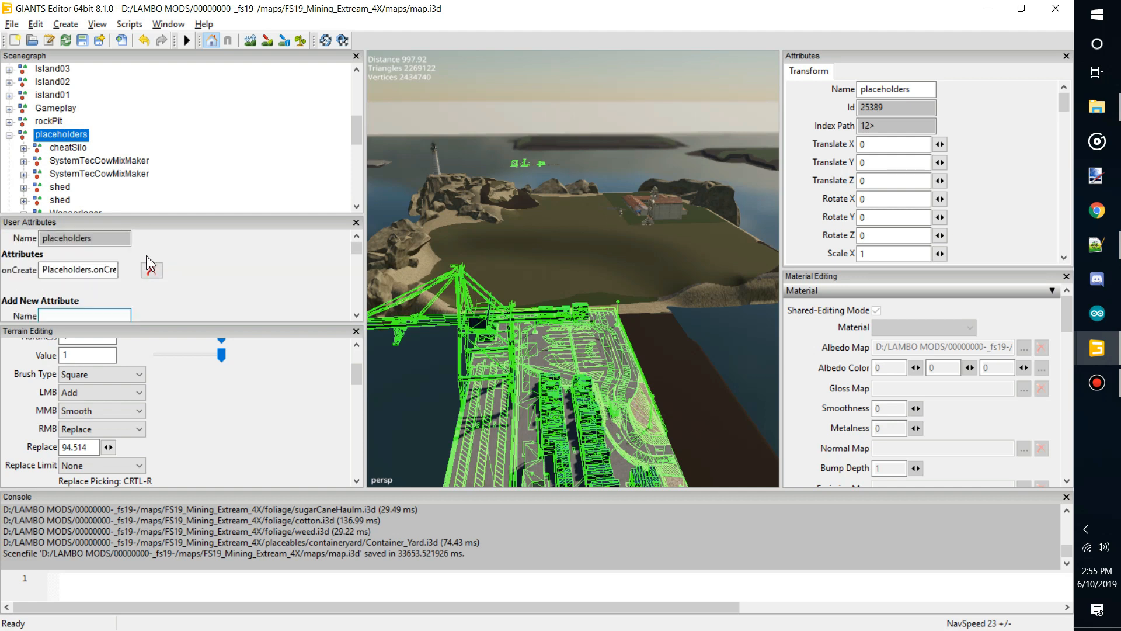
pyautogui.write('onCreate')
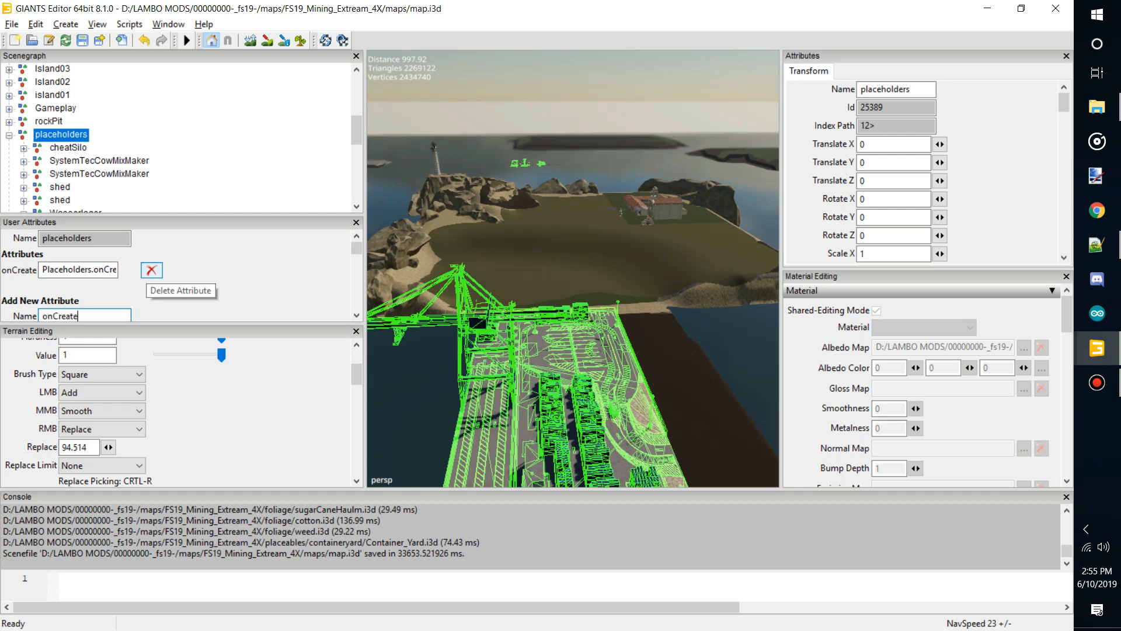
pyautogui.scroll(-2, 175, 277)
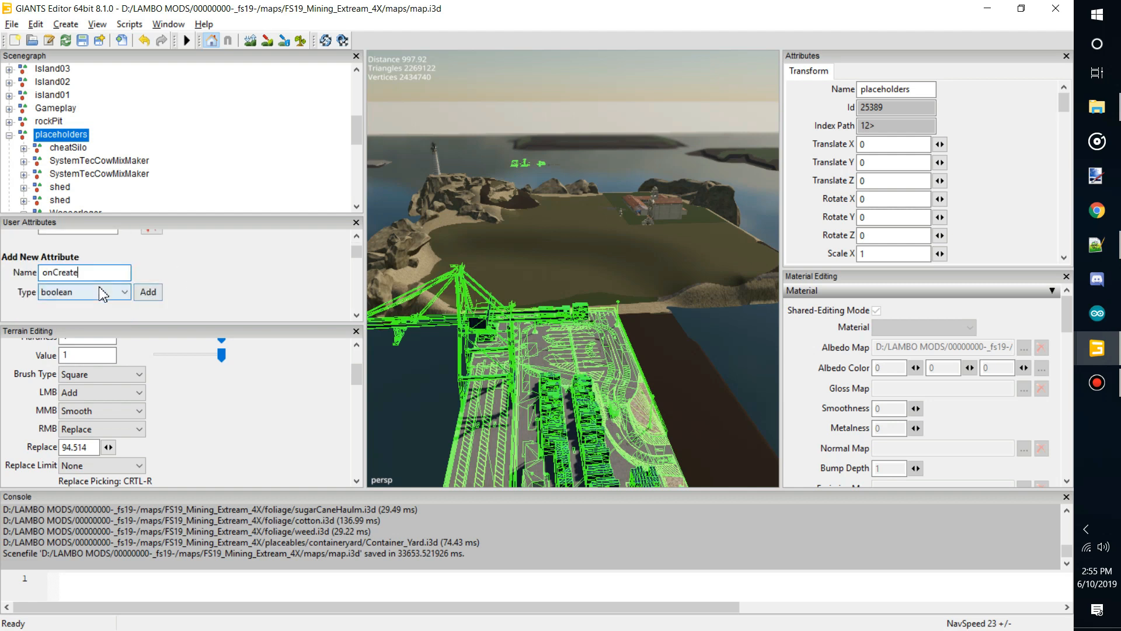
pyautogui.click(103, 293)
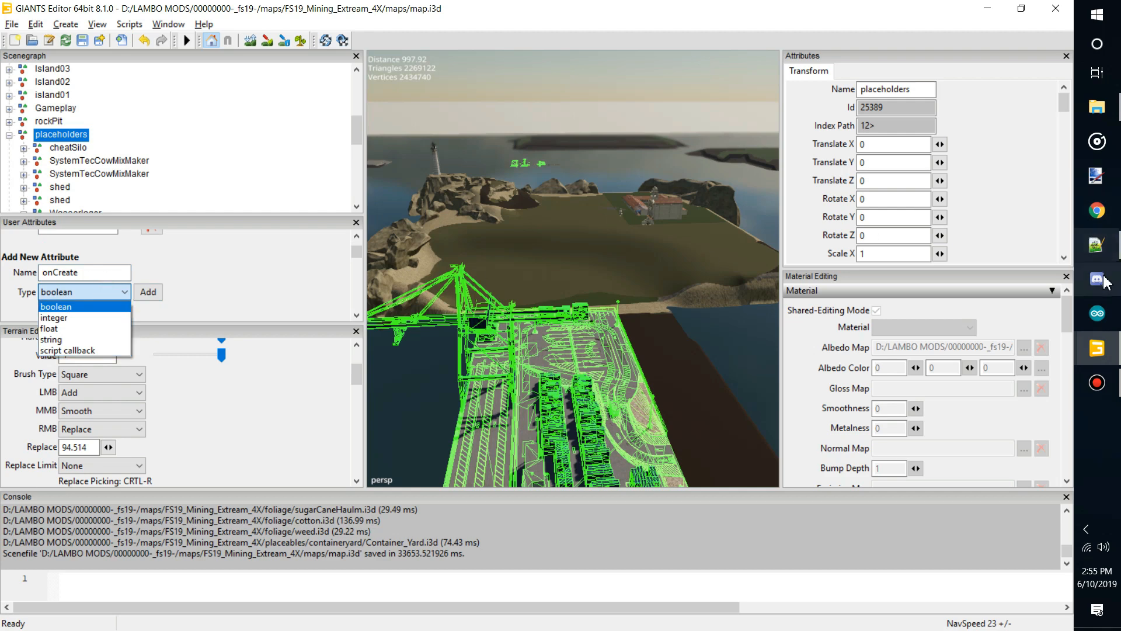
# - Switch to Notepad++ and check the type scriptCallback and value Placeholders.onCreate in the placeholders group's attribute entry
pyautogui.click(1097, 245)
pyautogui.click(111, 362)
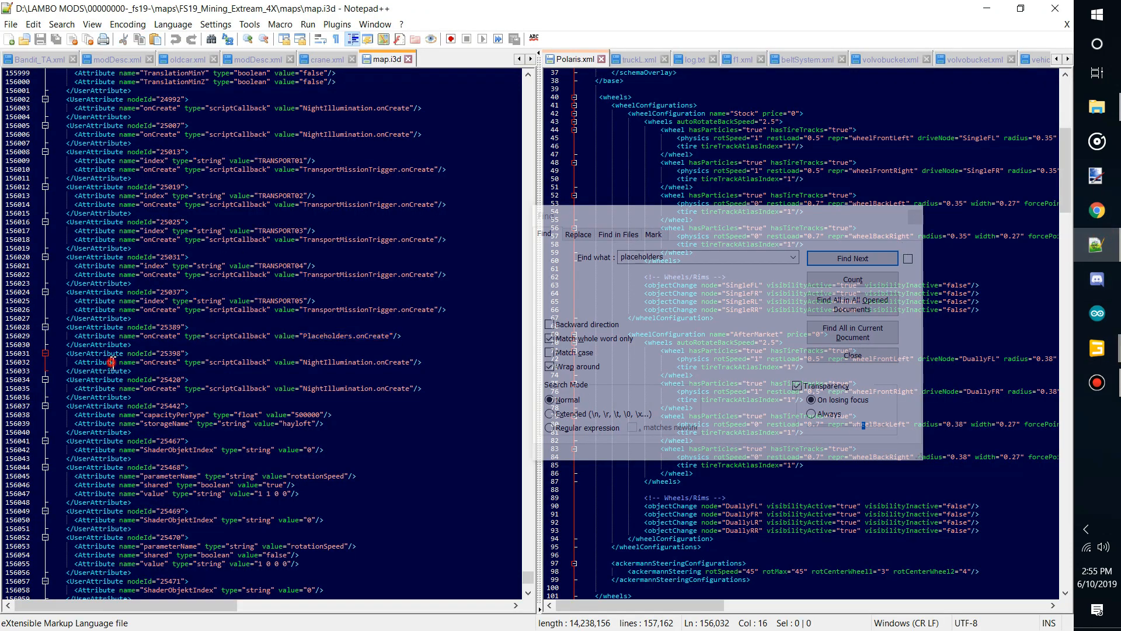
pyautogui.moveTo(76, 336); pyautogui.dragTo(245, 344)
pyautogui.click(235, 342)
pyautogui.doubleClick(230, 335)
pyautogui.doubleClick(341, 336)
pyautogui.click(341, 336)
pyautogui.click(344, 336)
# - Return to the map in GIANTS Editor, set the new attribute's type to script callback and add it to the placeholders group
pyautogui.moveTo(1094, 367)
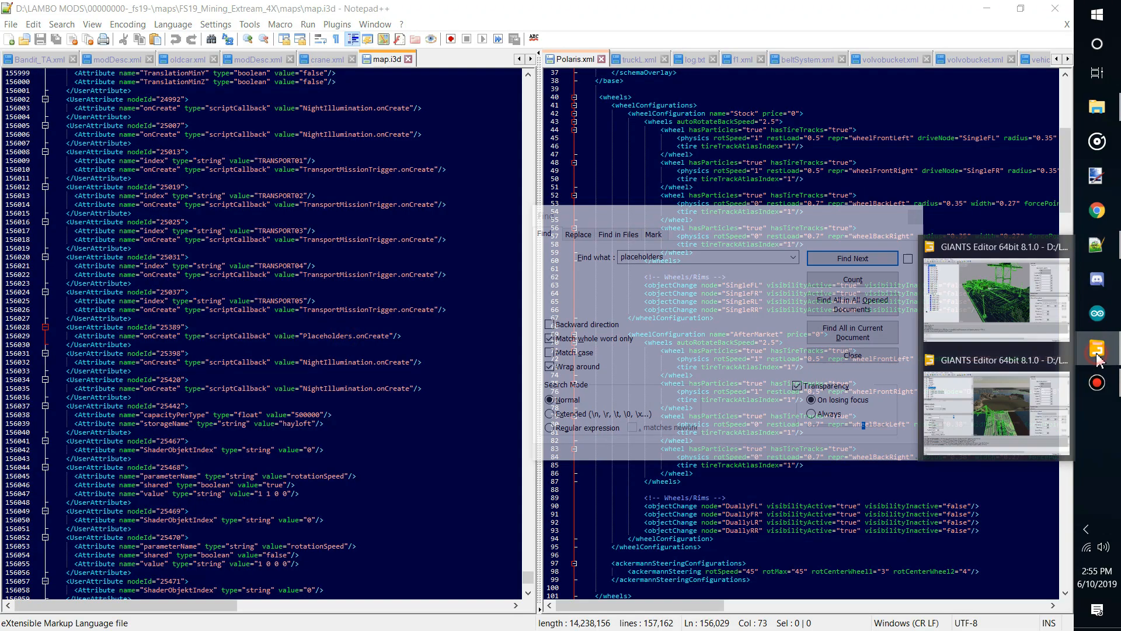
pyautogui.click(987, 408)
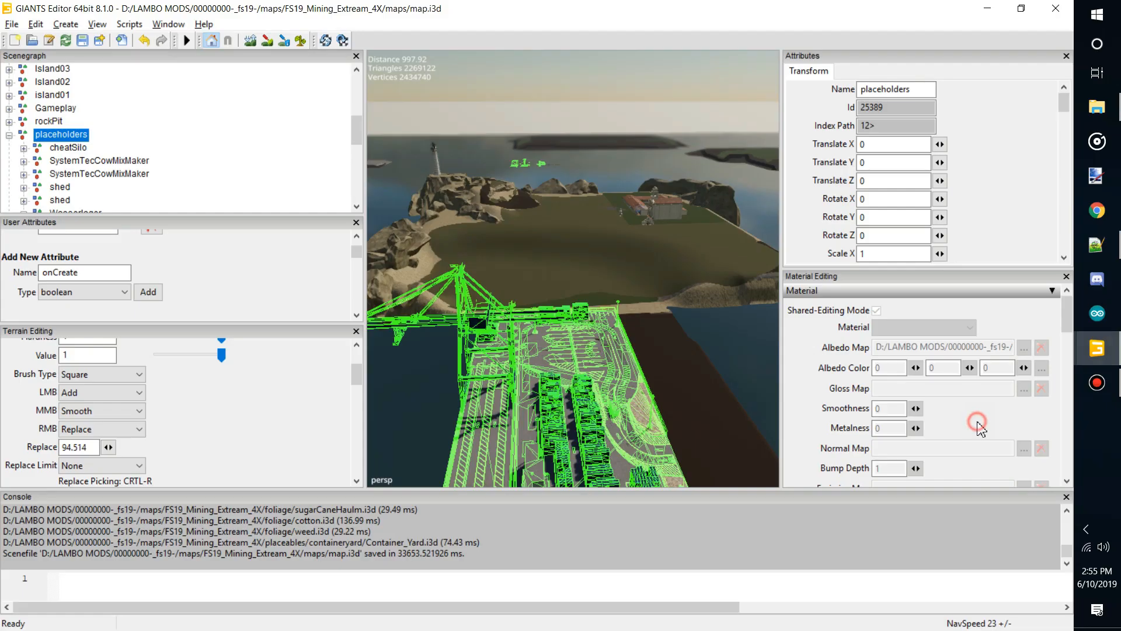
pyautogui.click(94, 292)
pyautogui.click(84, 351)
pyautogui.click(147, 292)
pyautogui.scroll(2, 218, 286)
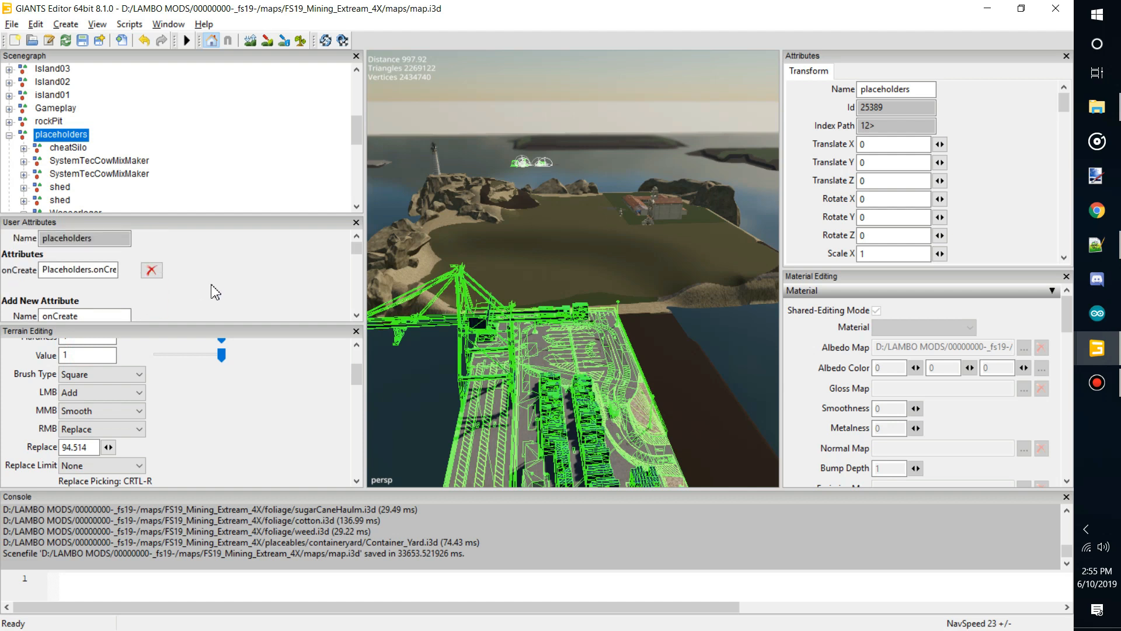
pyautogui.scroll(-2, 214, 288)
pyautogui.click(150, 293)
# - Examine the full value in the placeholders group's onCreate attribute
pyautogui.scroll(2, 199, 289)
pyautogui.click(63, 269)
pyautogui.doubleClick(64, 269)
pyautogui.scroll(-2, 275, 253)
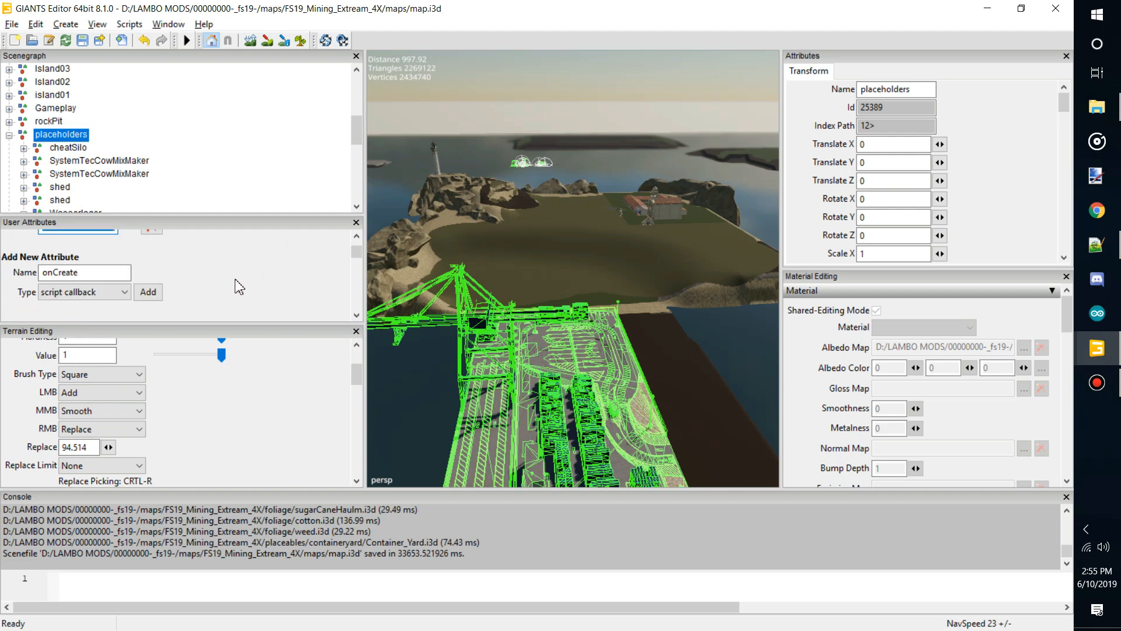
pyautogui.scroll(2, 41, 266)
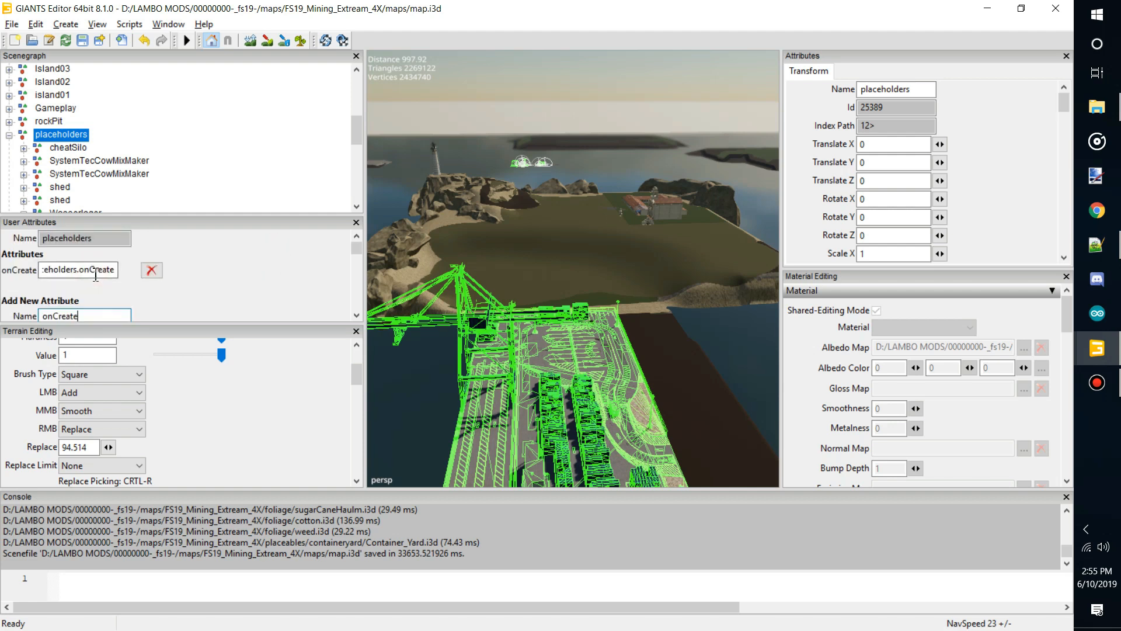
pyautogui.doubleClick(44, 269)
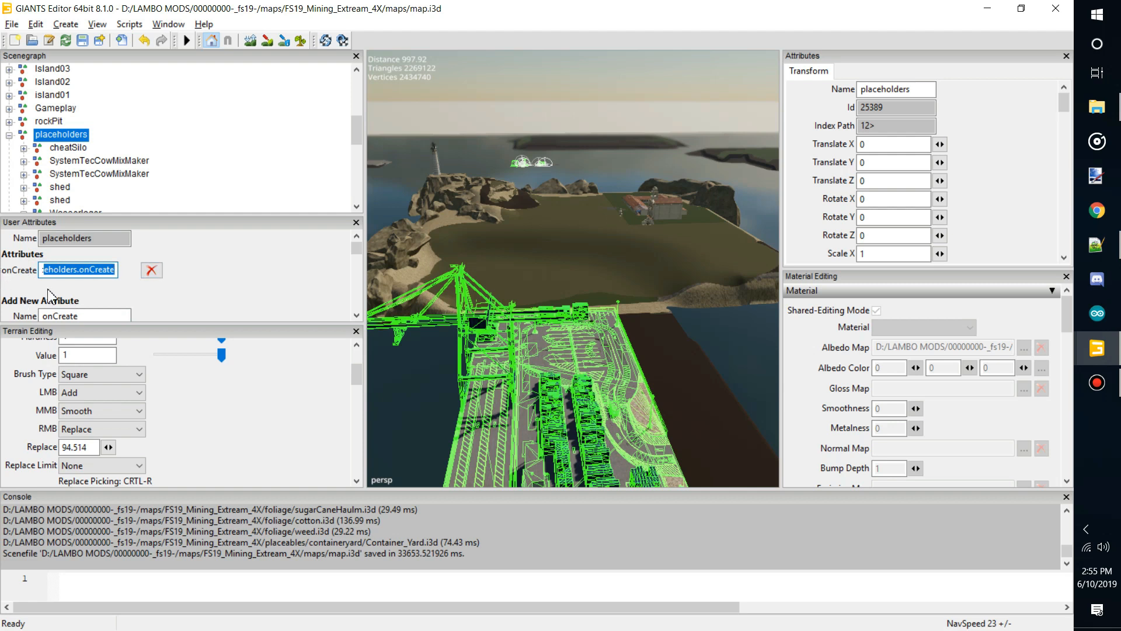
pyautogui.click(68, 268)
pyautogui.moveTo(115, 269); pyautogui.dragTo(22, 275)
pyautogui.click(93, 267)
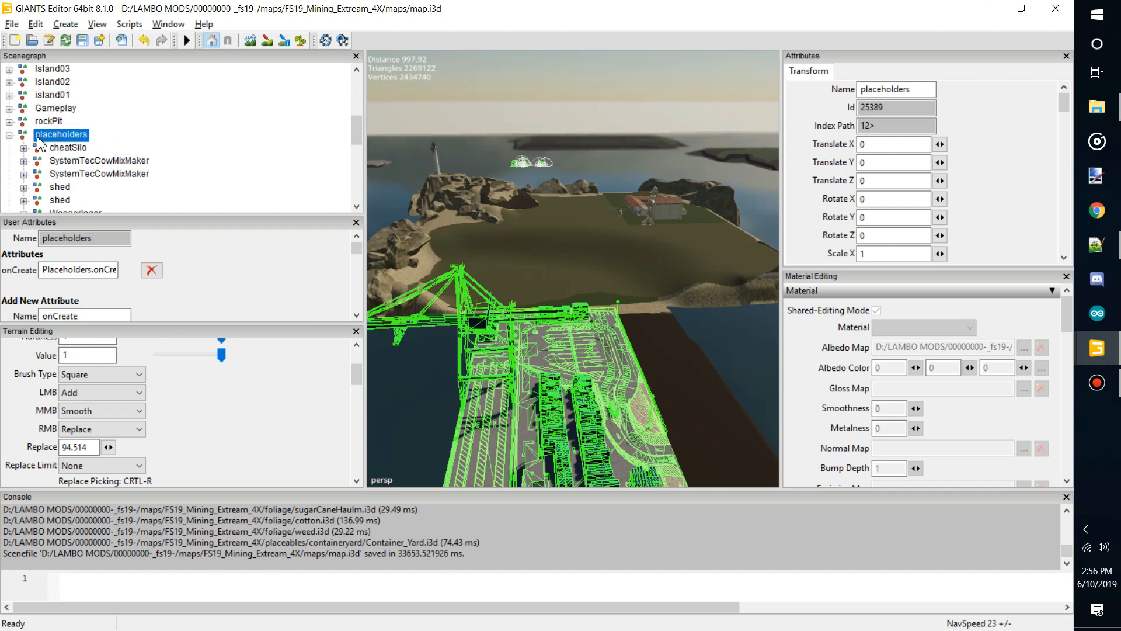
# - Look through the objects in the placeholders group and survey where they stand across the map
pyautogui.scroll(-6, 88, 155)
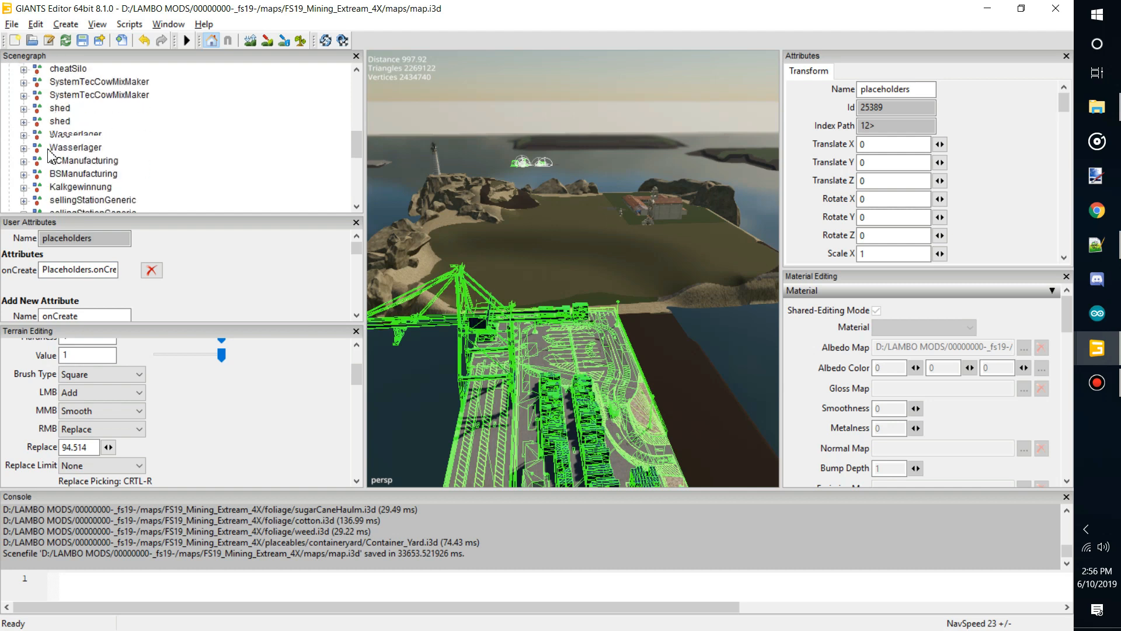
pyautogui.scroll(4, 51, 155)
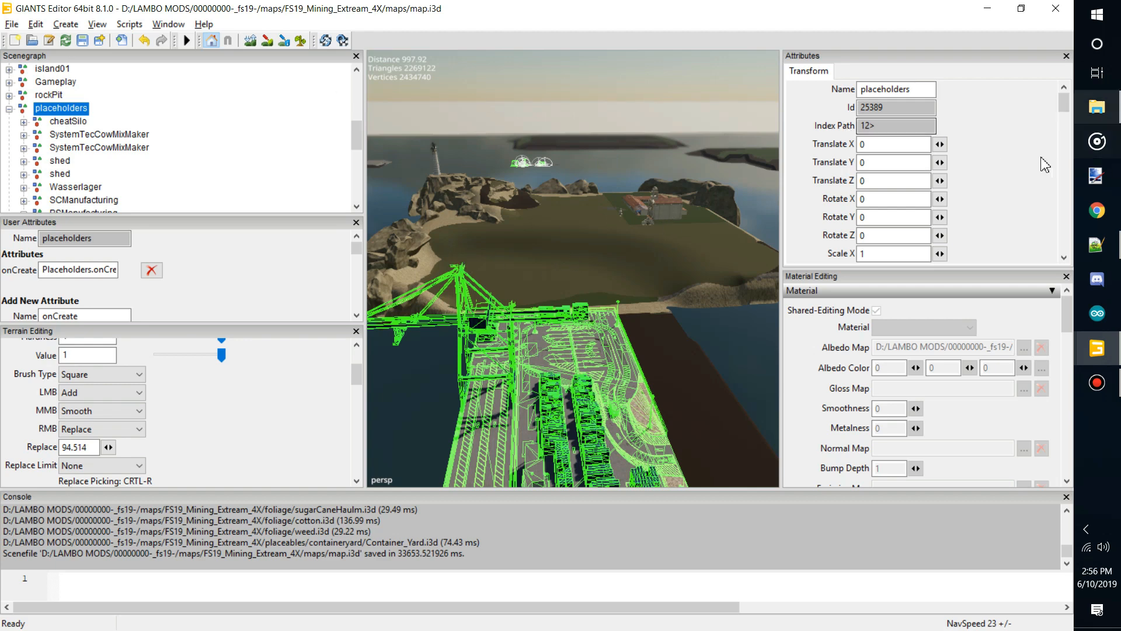
pyautogui.click(1097, 246)
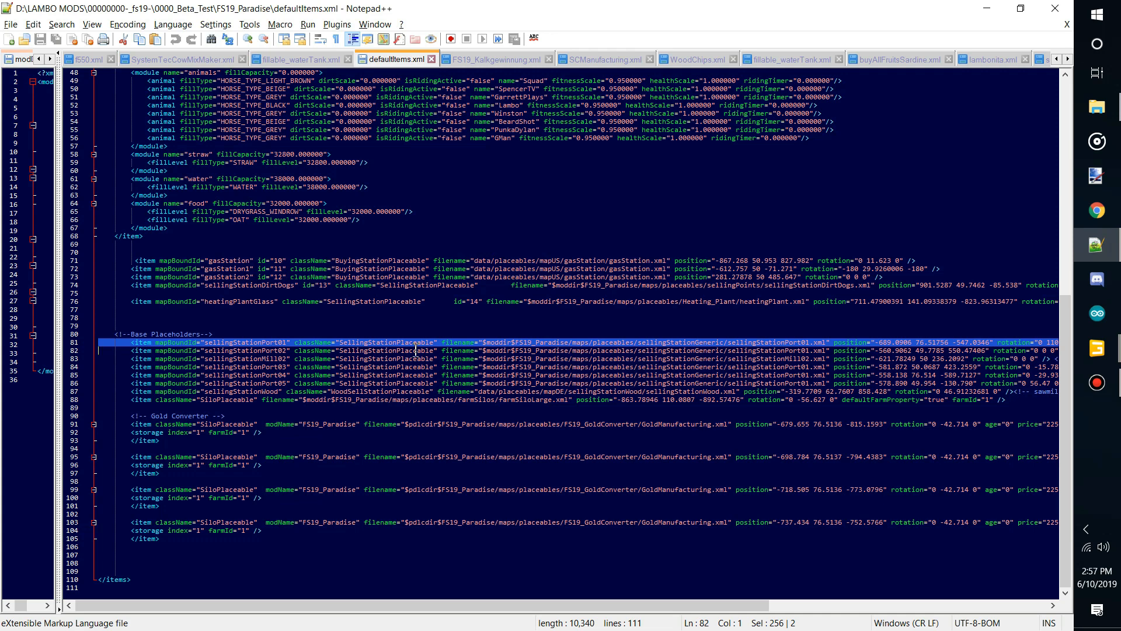
pyautogui.hotkey('alt', 'Tab')
pyautogui.keyDown('alt'); pyautogui.moveTo(518, 235); pyautogui.dragTo(369, 218); pyautogui.keyUp('alt')
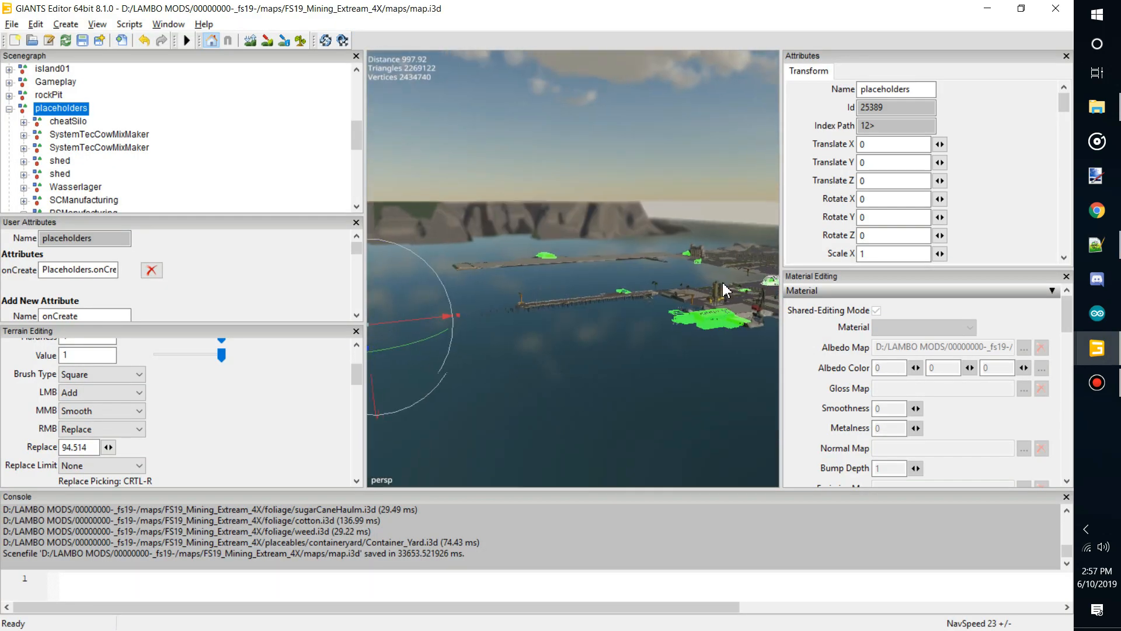
pyautogui.keyDown('alt'); pyautogui.moveTo(636, 294); pyautogui.dragTo(720, 300); pyautogui.keyUp('alt')
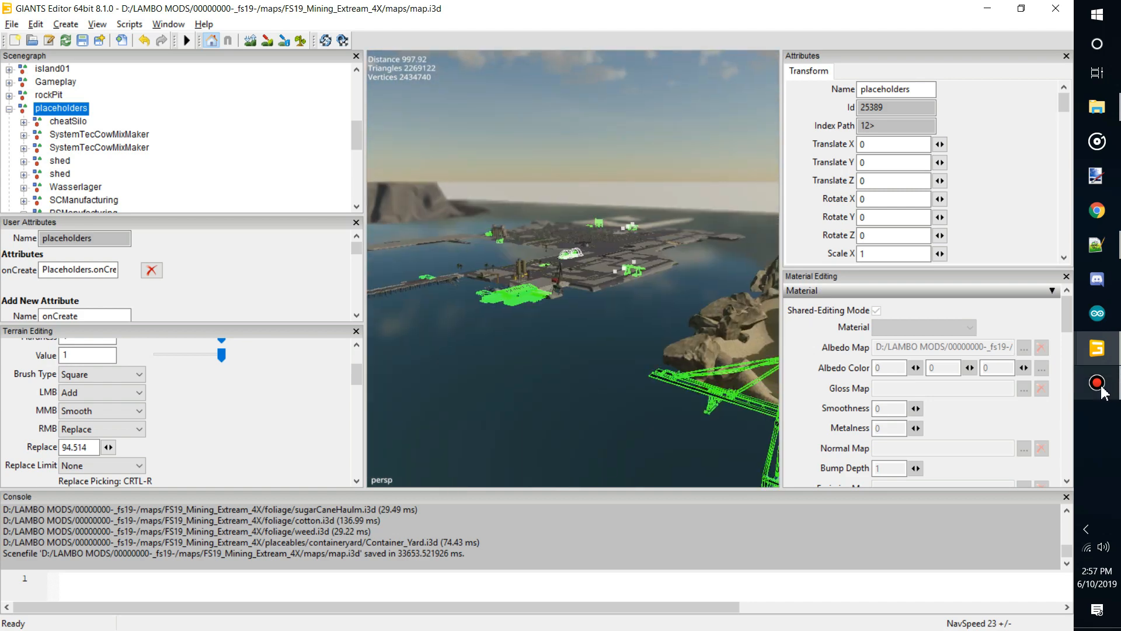
# - Switch to Notepad++ and examine the mapBoundId values of the selling stations under Base Placeholders in defaultItems.xml
pyautogui.click(1103, 244)
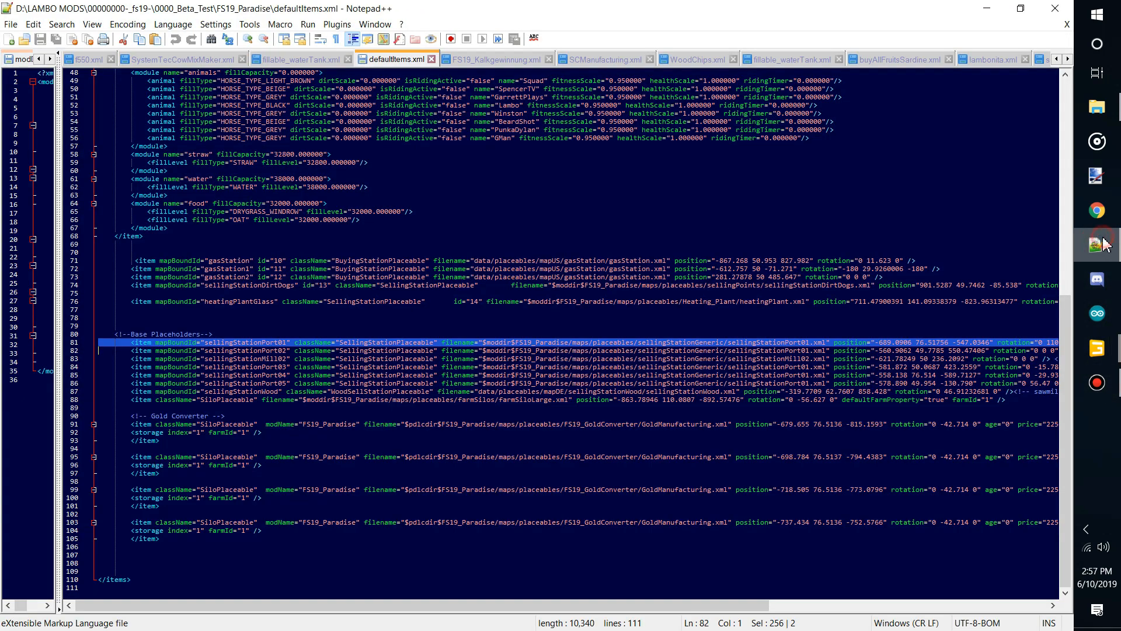
pyautogui.click(395, 415)
pyautogui.scroll(4, 361, 486)
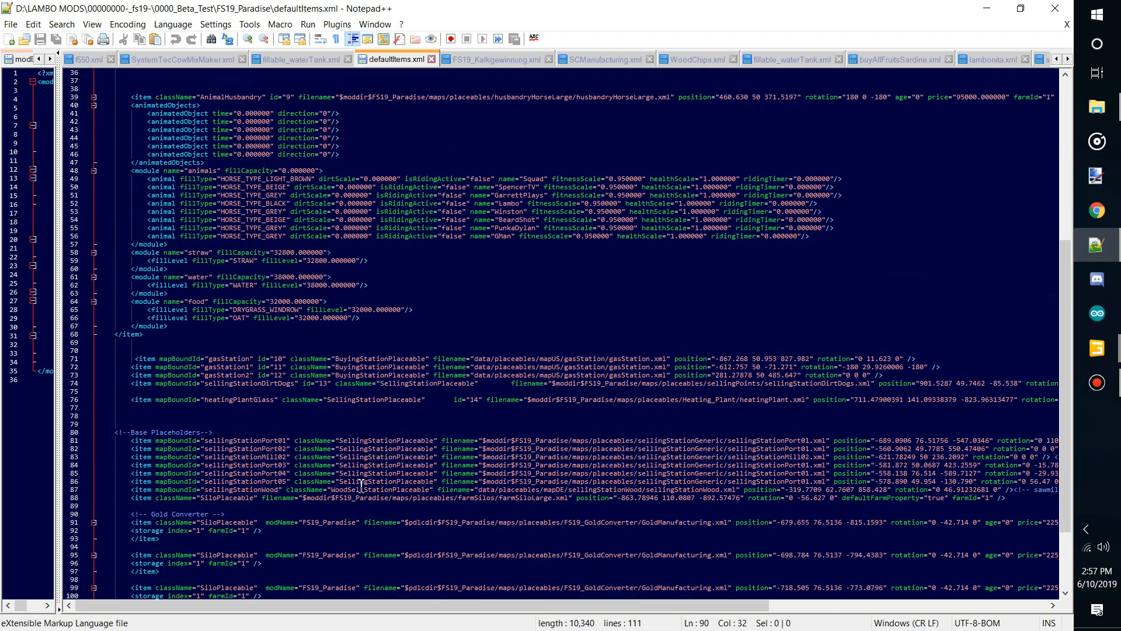
pyautogui.scroll(-3, 362, 486)
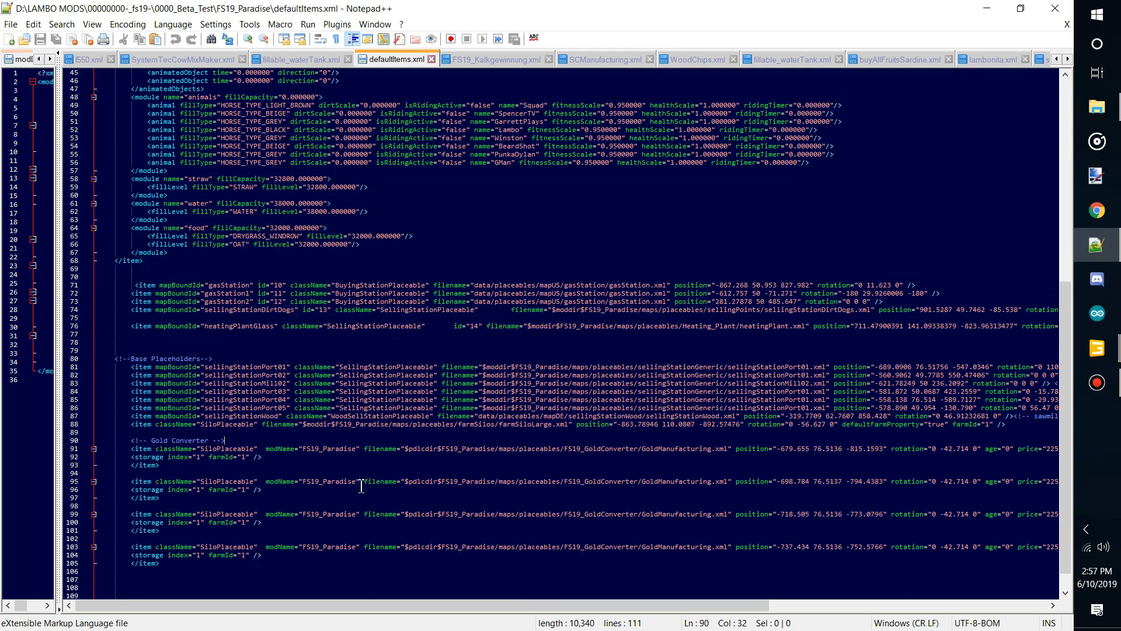
pyautogui.moveTo(373, 605); pyautogui.dragTo(288, 606)
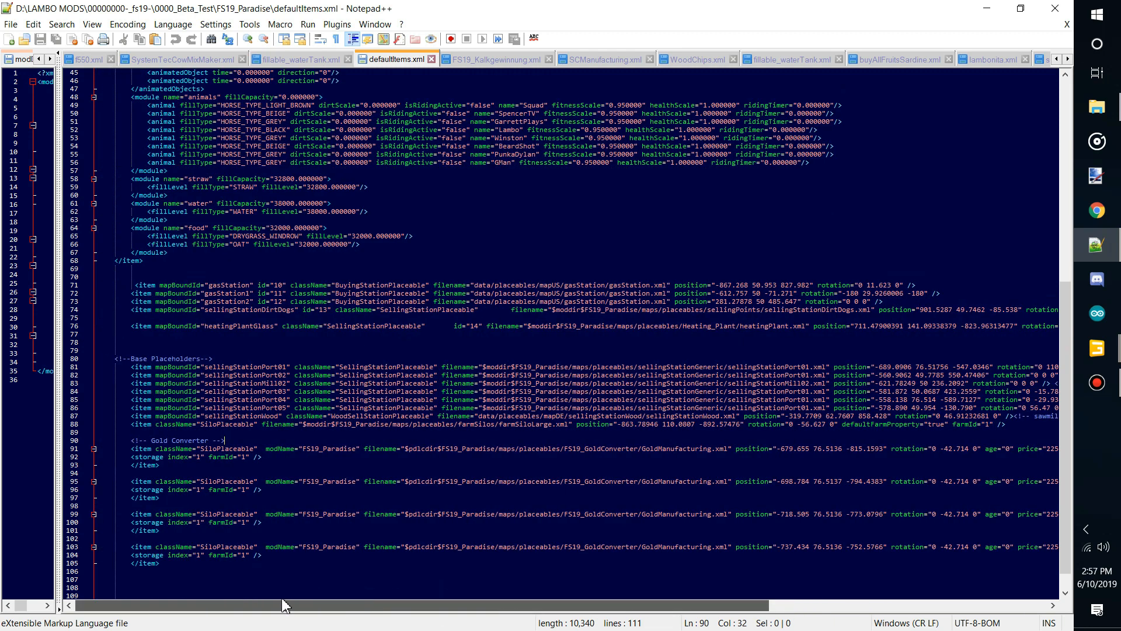
pyautogui.tripleClick(116, 367)
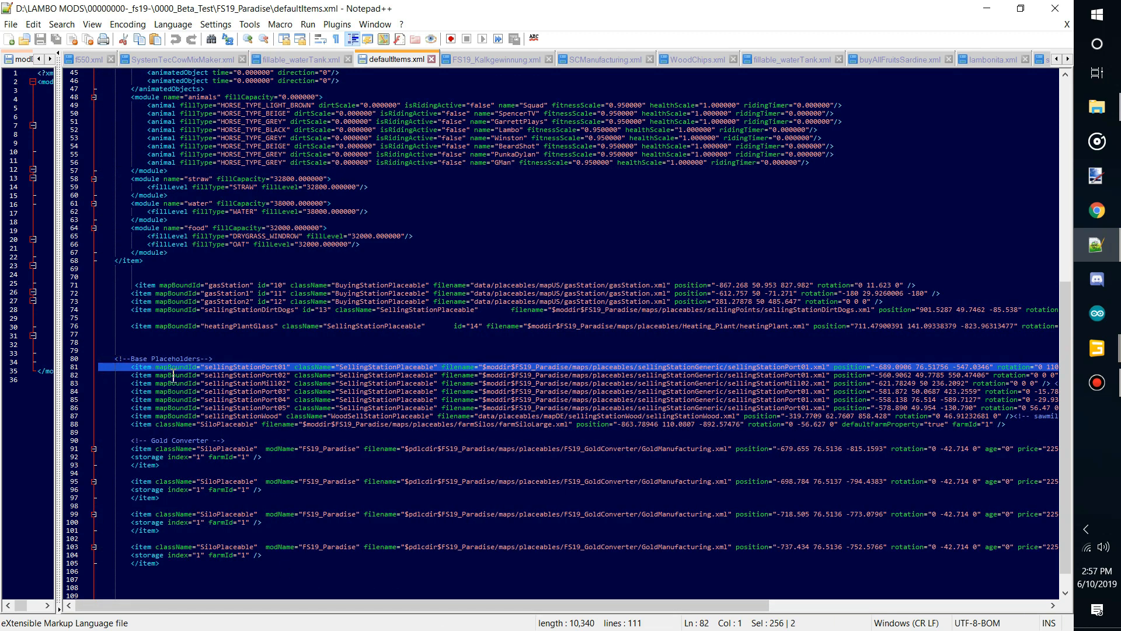
pyautogui.click(241, 367)
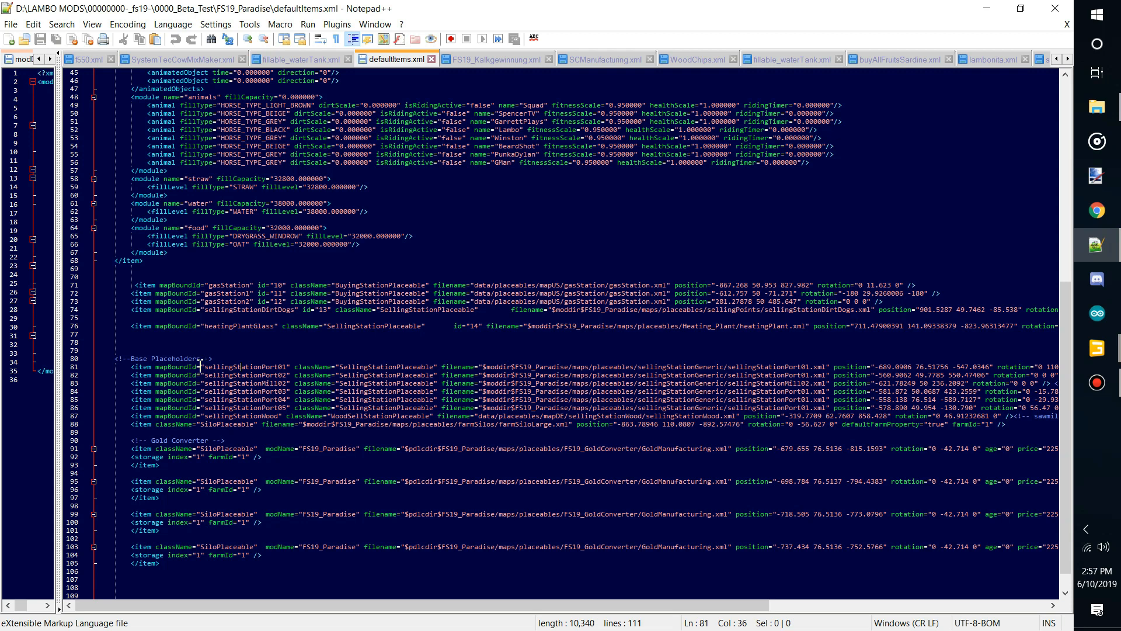
pyautogui.doubleClick(230, 367)
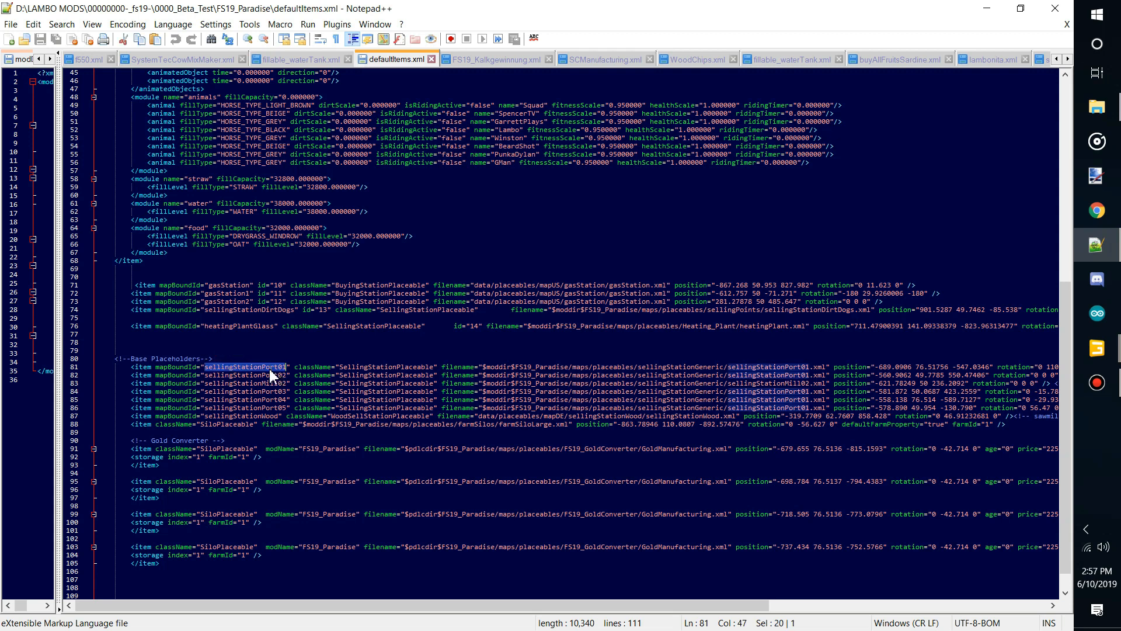
pyautogui.click(251, 383)
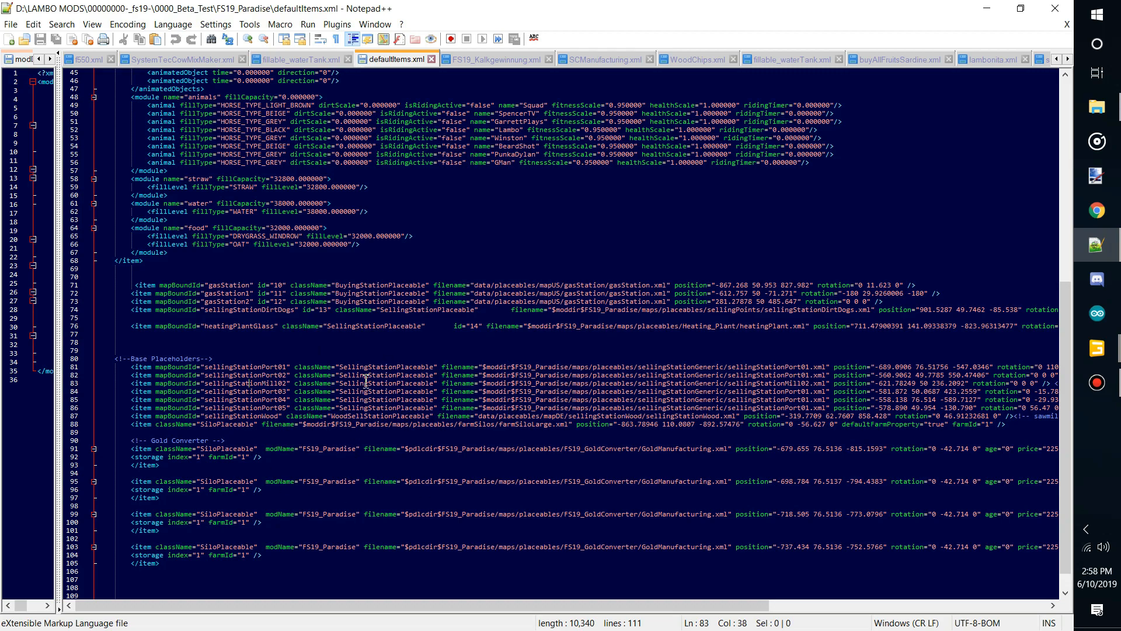
# - Compare the className values SellingStationPlaceable, BuyingStationPlaceable and SiloPlaceable used by the selling station, gas station and Gold Converter items
pyautogui.keyDown('ctrl'); pyautogui.scroll(4, 402, 392); pyautogui.keyUp('ctrl')
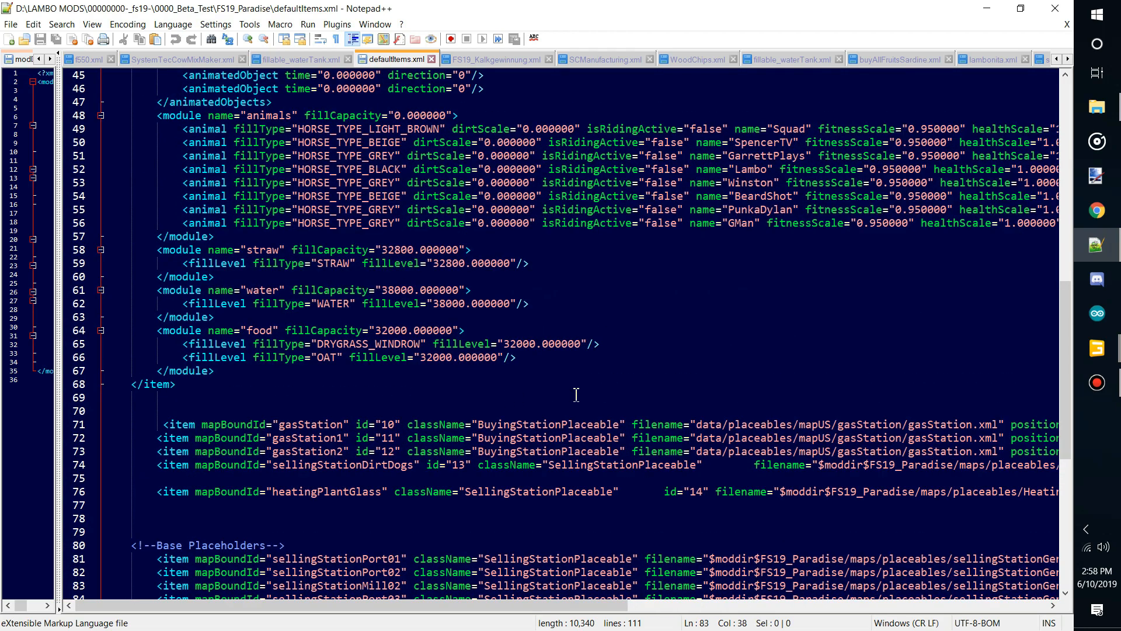
pyautogui.doubleClick(584, 358)
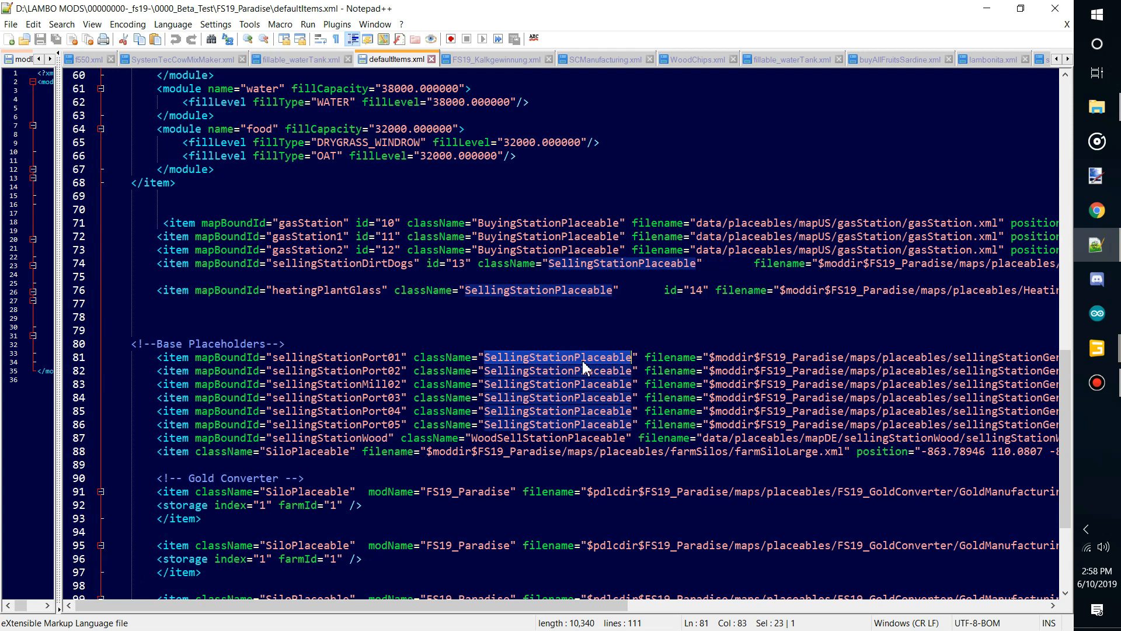
pyautogui.click(471, 317)
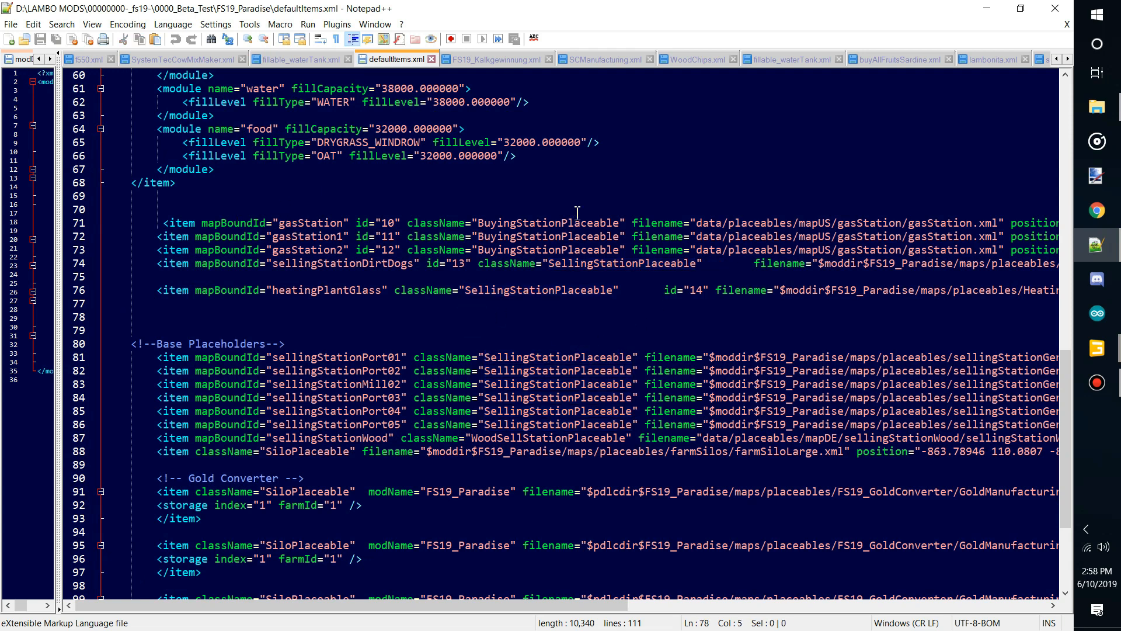
pyautogui.doubleClick(561, 222)
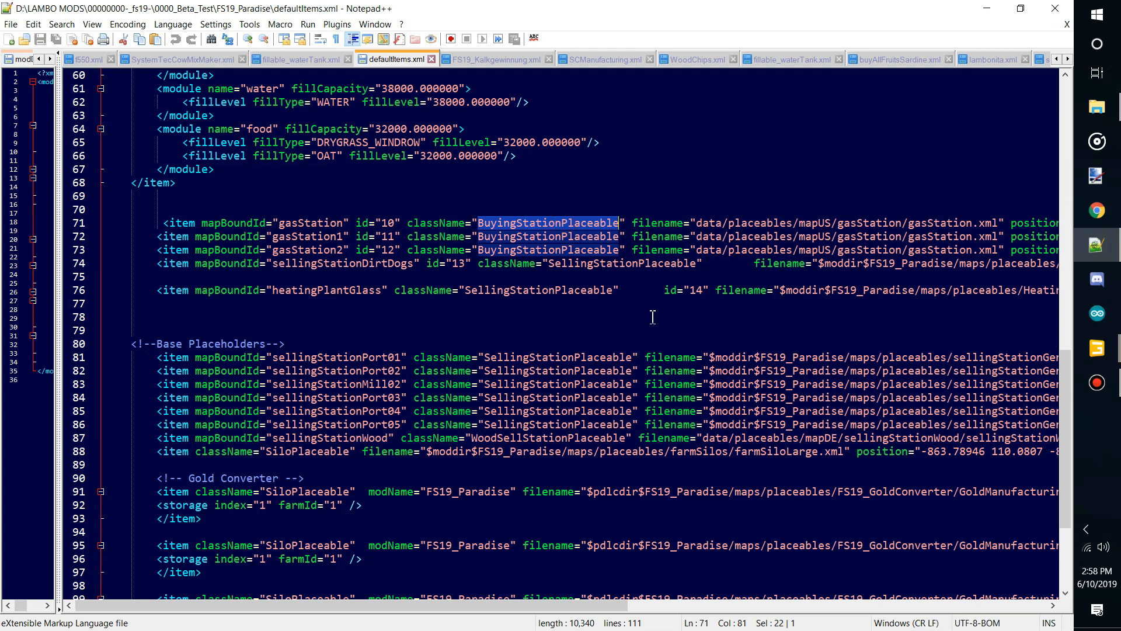
pyautogui.scroll(-2, 653, 316)
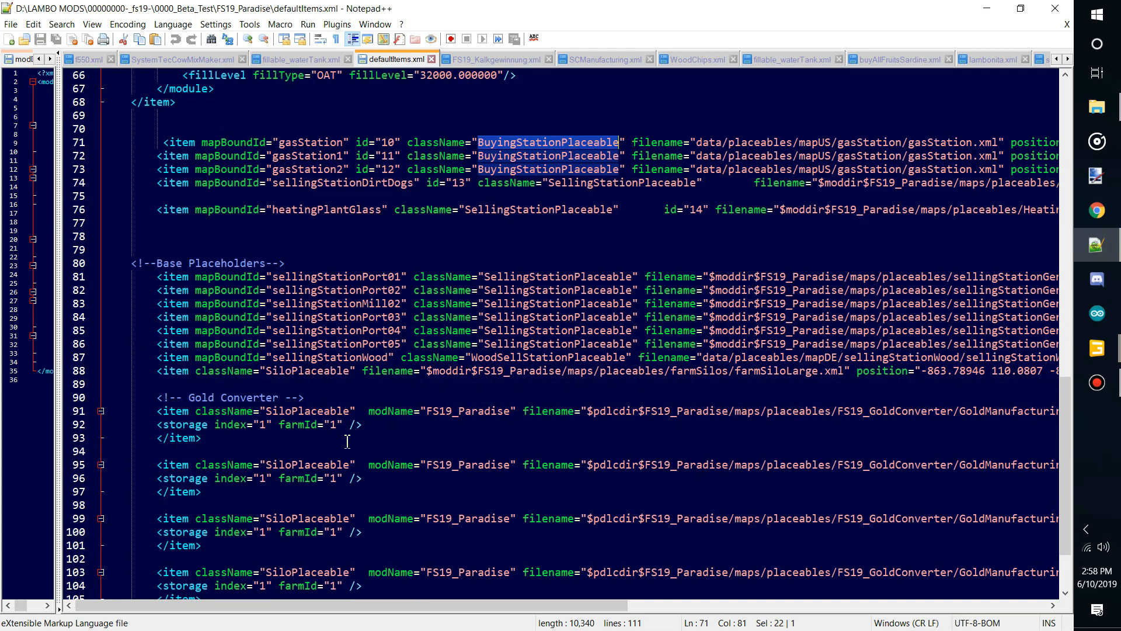
pyautogui.scroll(-3, 367, 399)
pyautogui.doubleClick(306, 316)
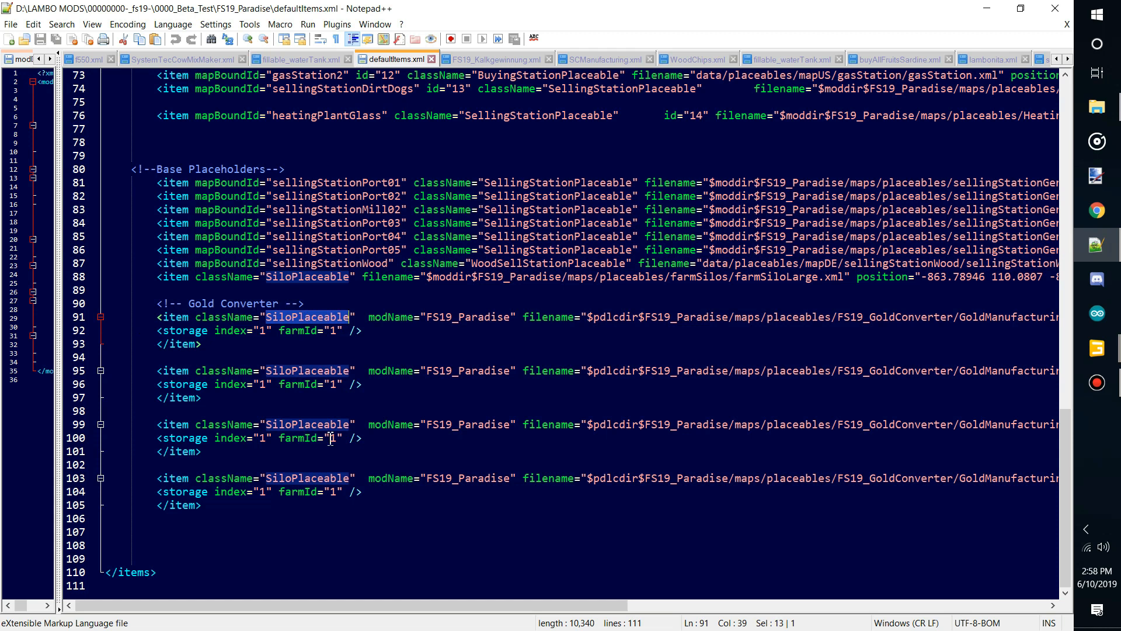
# - Check the modName attribute and the $pdlcdir$ prefix of the filename in the second Gold Converter item
pyautogui.moveTo(132, 605); pyautogui.dragTo(285, 608)
pyautogui.moveTo(189, 370); pyautogui.dragTo(337, 372)
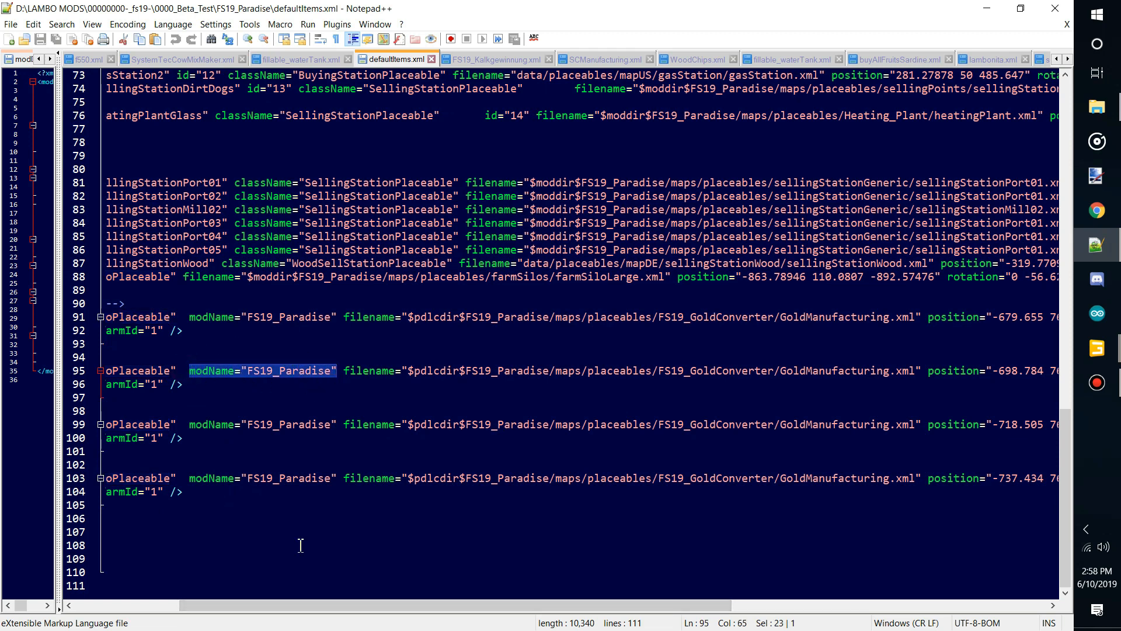
pyautogui.moveTo(375, 611); pyautogui.dragTo(450, 611)
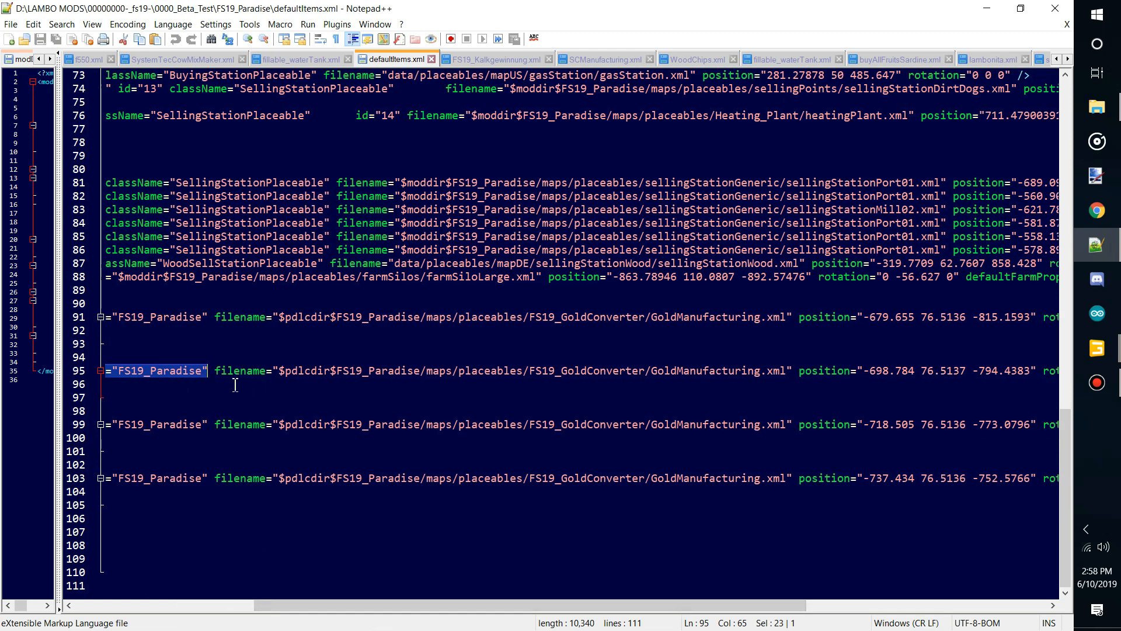
pyautogui.moveTo(280, 371); pyautogui.dragTo(620, 368)
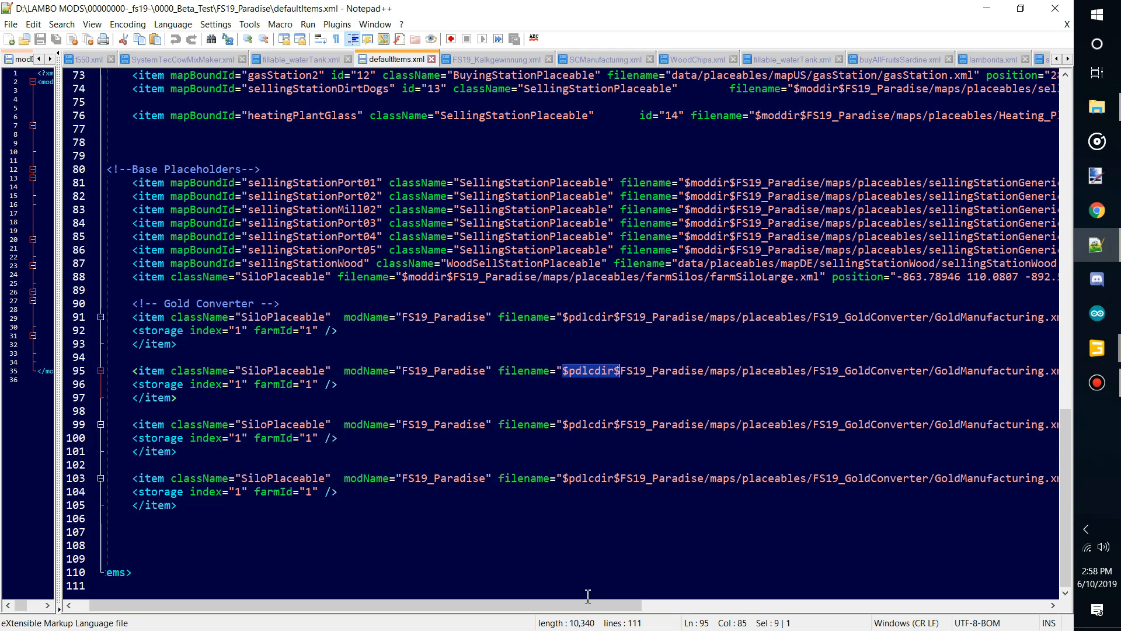
# - Trace the second Gold Converter item's file path folder by folder to GoldManufacturing.xml and check its position value
pyautogui.moveTo(646, 606); pyautogui.dragTo(812, 606)
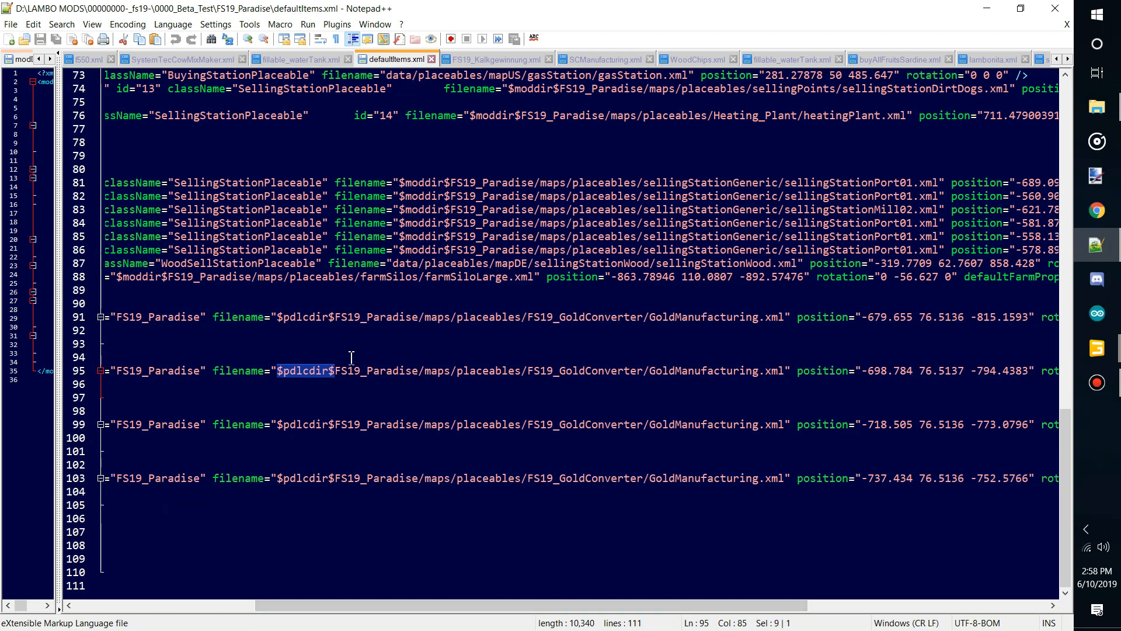
pyautogui.doubleClick(393, 370)
pyautogui.doubleClick(436, 371)
pyautogui.doubleClick(503, 370)
pyautogui.doubleClick(603, 370)
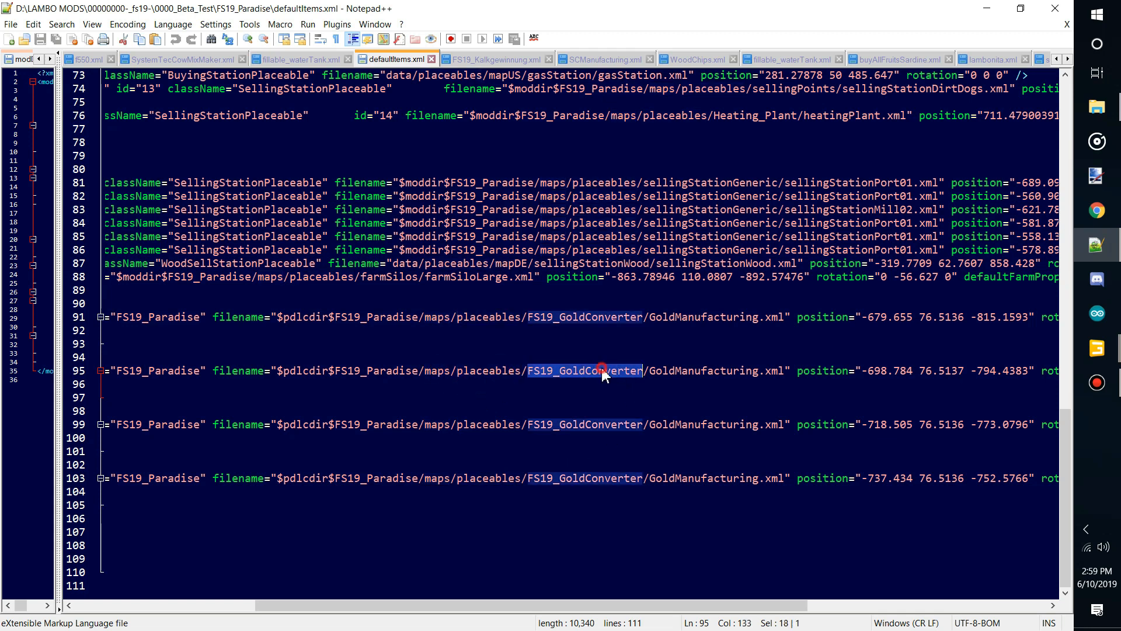
pyautogui.doubleClick(730, 370)
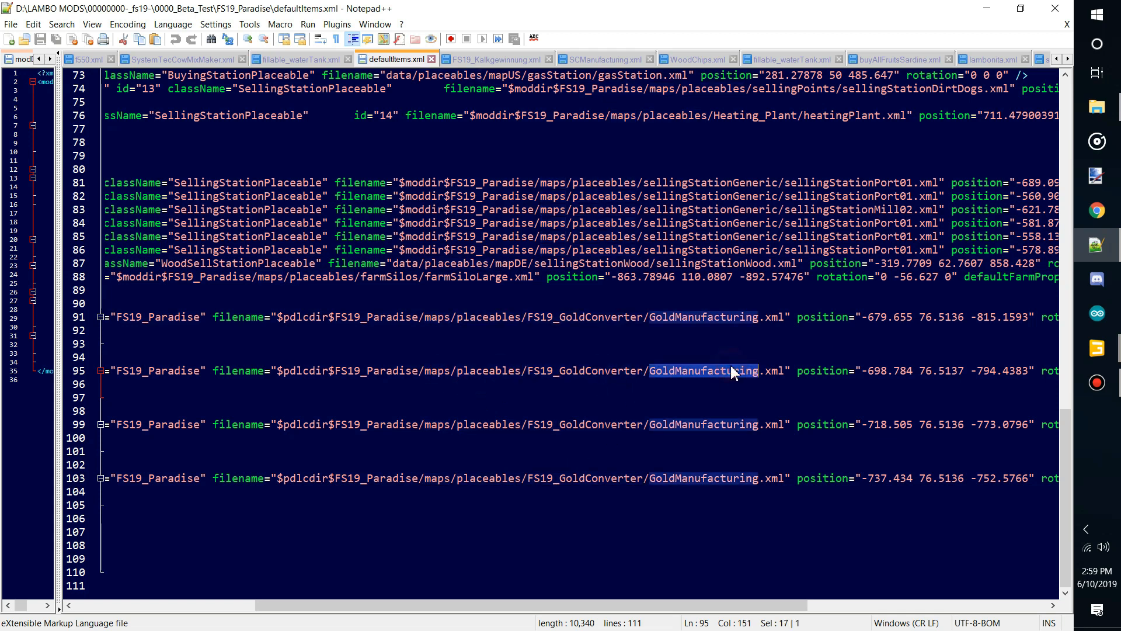
pyautogui.moveTo(577, 606); pyautogui.dragTo(704, 605)
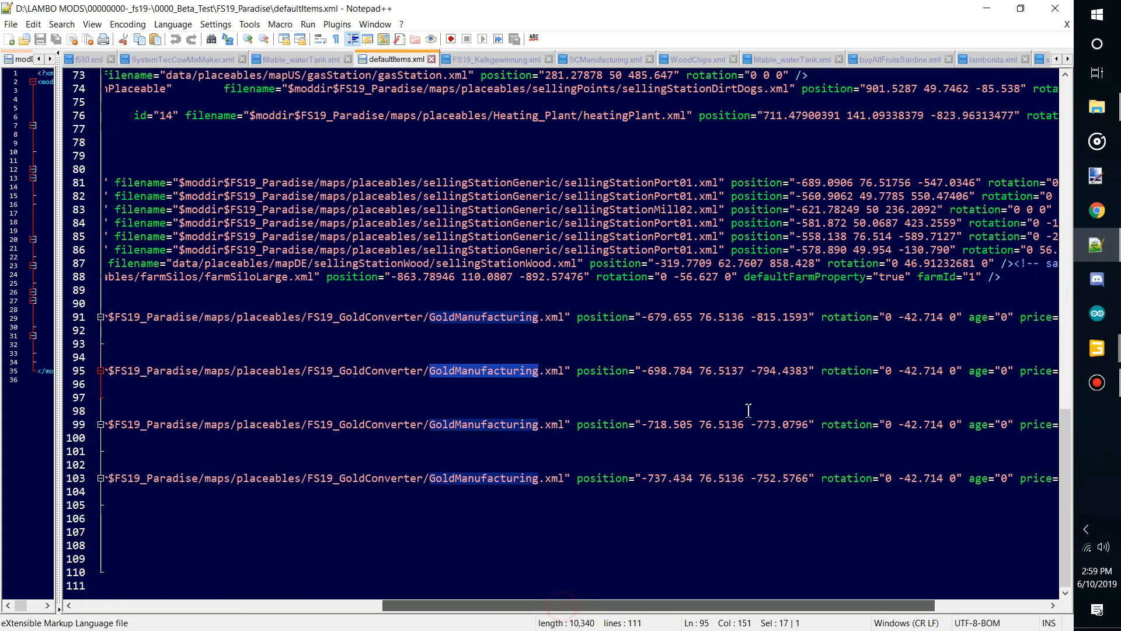
pyautogui.moveTo(643, 372); pyautogui.dragTo(826, 368)
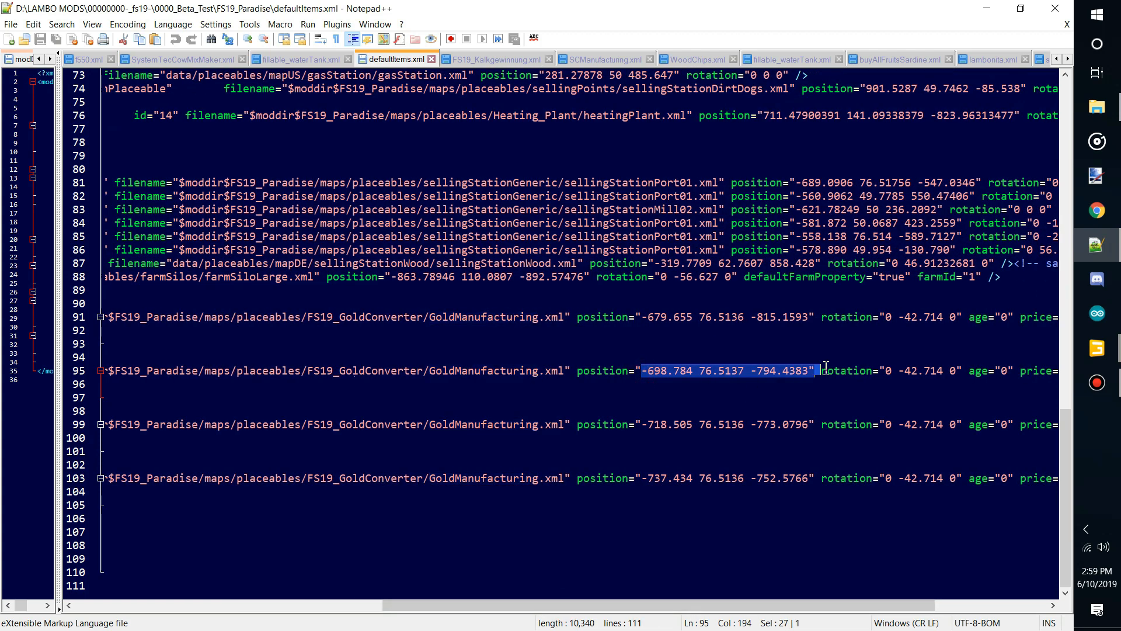
# - Switch to the map in GIANTS Editor and select port_oakland in the placeholders group to check its translate values
pyautogui.moveTo(1098, 351)
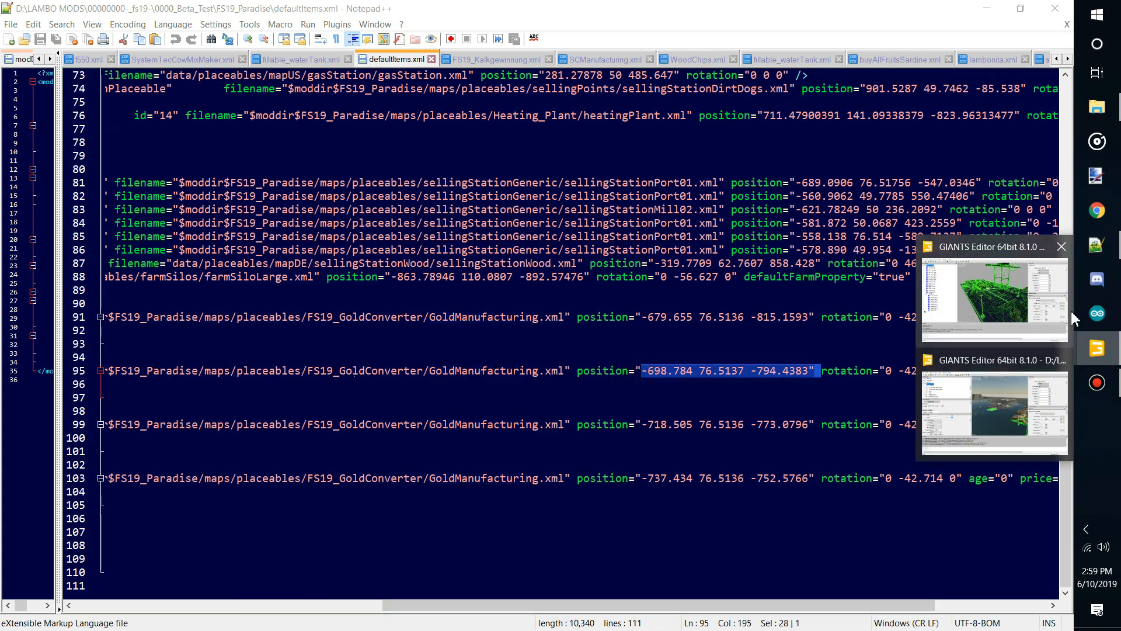
pyautogui.click(1001, 422)
pyautogui.keyDown('alt'); pyautogui.moveTo(432, 311); pyautogui.dragTo(602, 372); pyautogui.keyUp('alt')
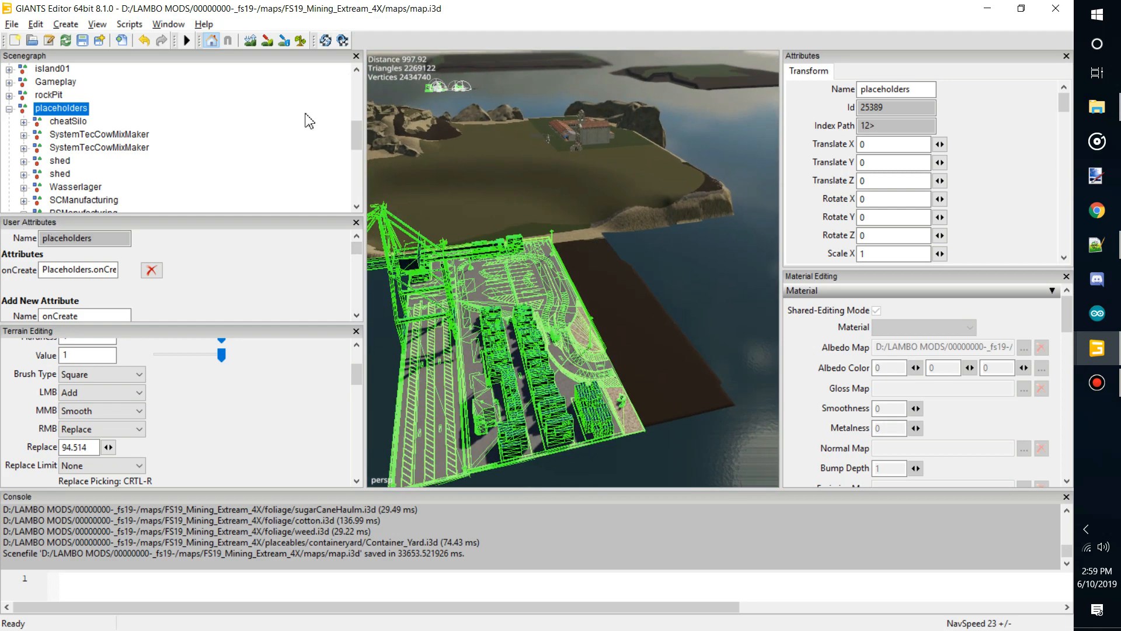
pyautogui.scroll(-2, 220, 121)
pyautogui.scroll(-3, 220, 122)
pyautogui.scroll(-3, 359, 169)
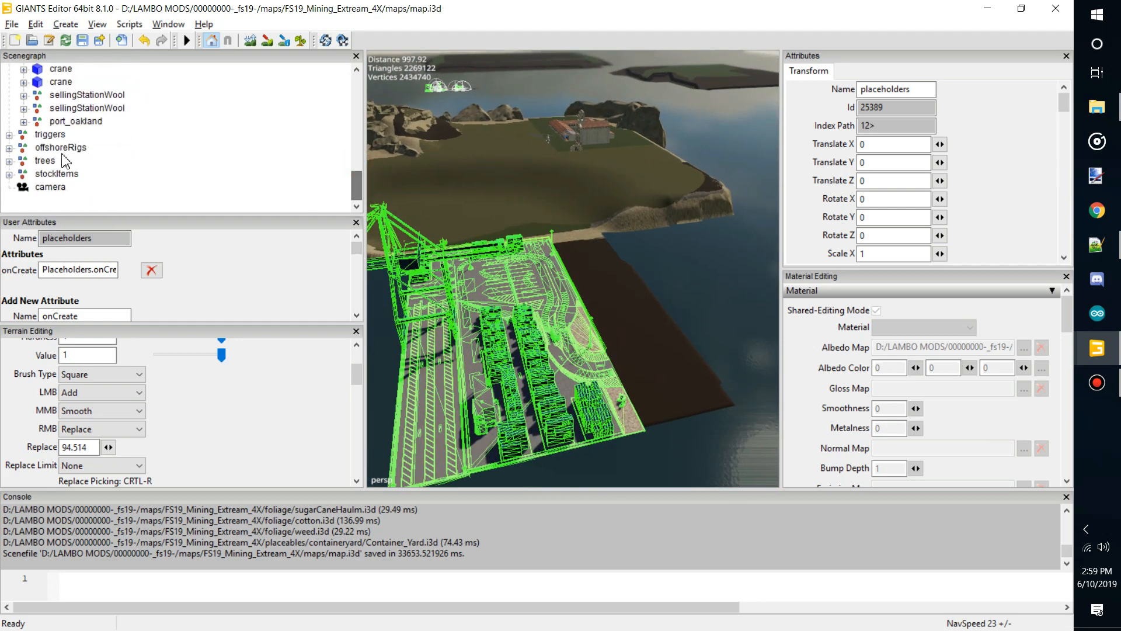
pyautogui.scroll(2, 79, 155)
pyautogui.click(76, 147)
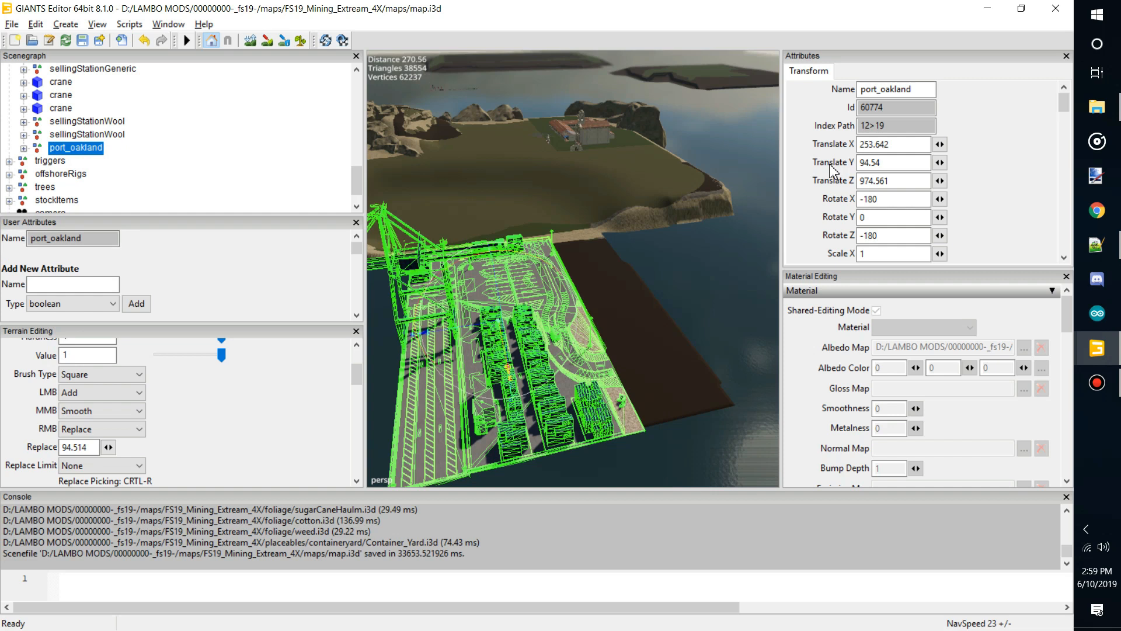
pyautogui.click(912, 146)
# - Return to defaultItems.xml in Notepad++ and check the position and rotation values of the second Gold Converter item
pyautogui.click(1096, 245)
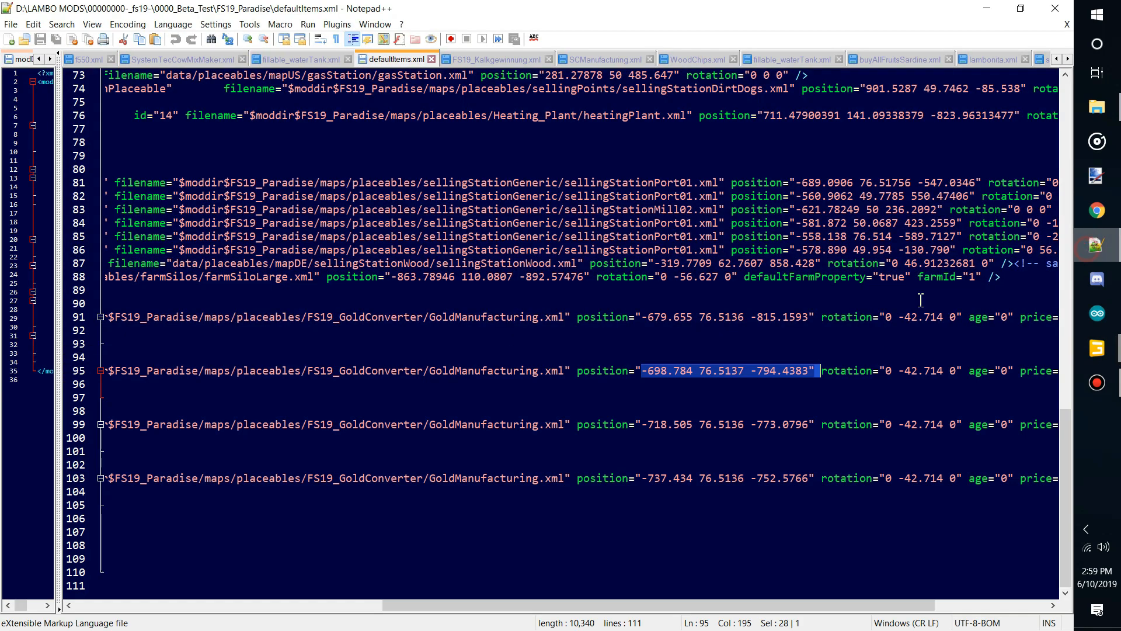
pyautogui.click(645, 372)
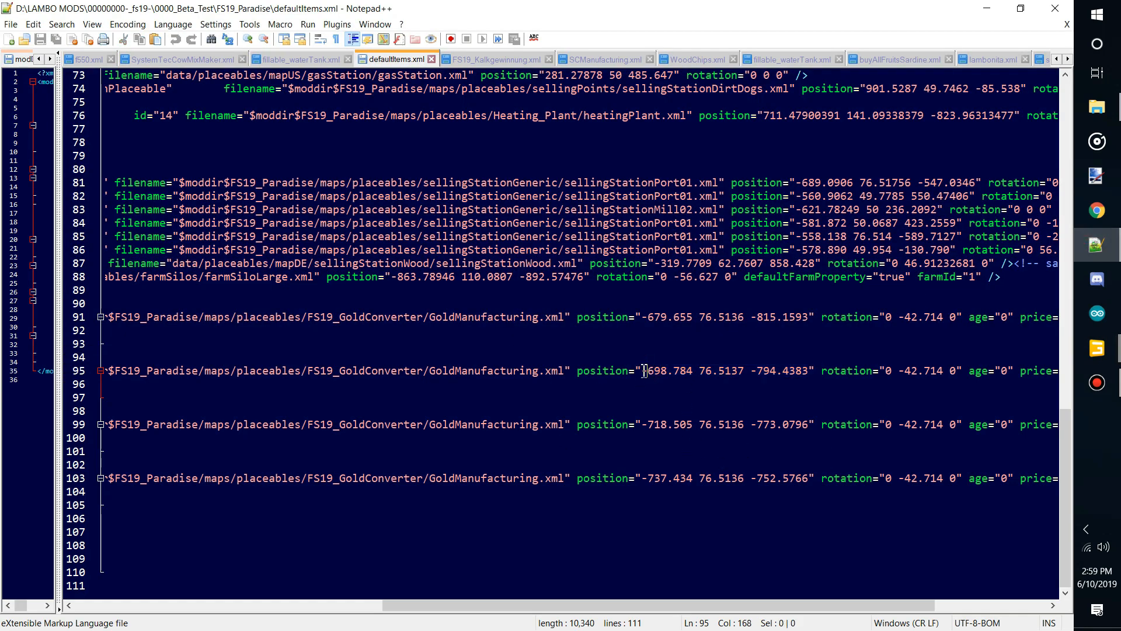
pyautogui.moveTo(641, 372); pyautogui.dragTo(860, 366)
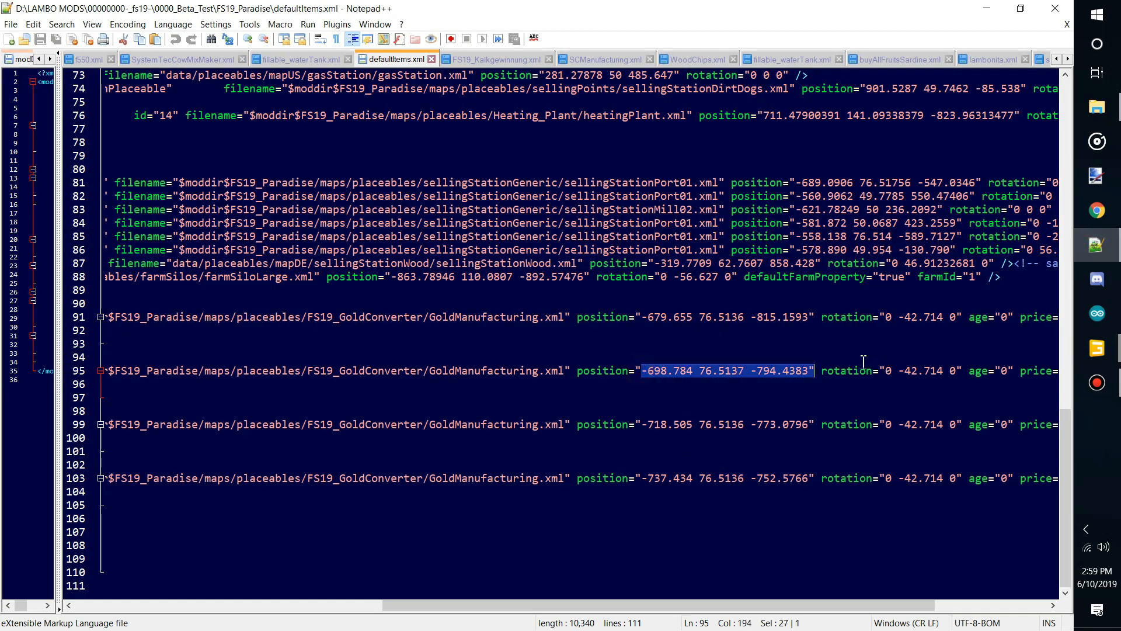
pyautogui.moveTo(887, 371); pyautogui.dragTo(954, 375)
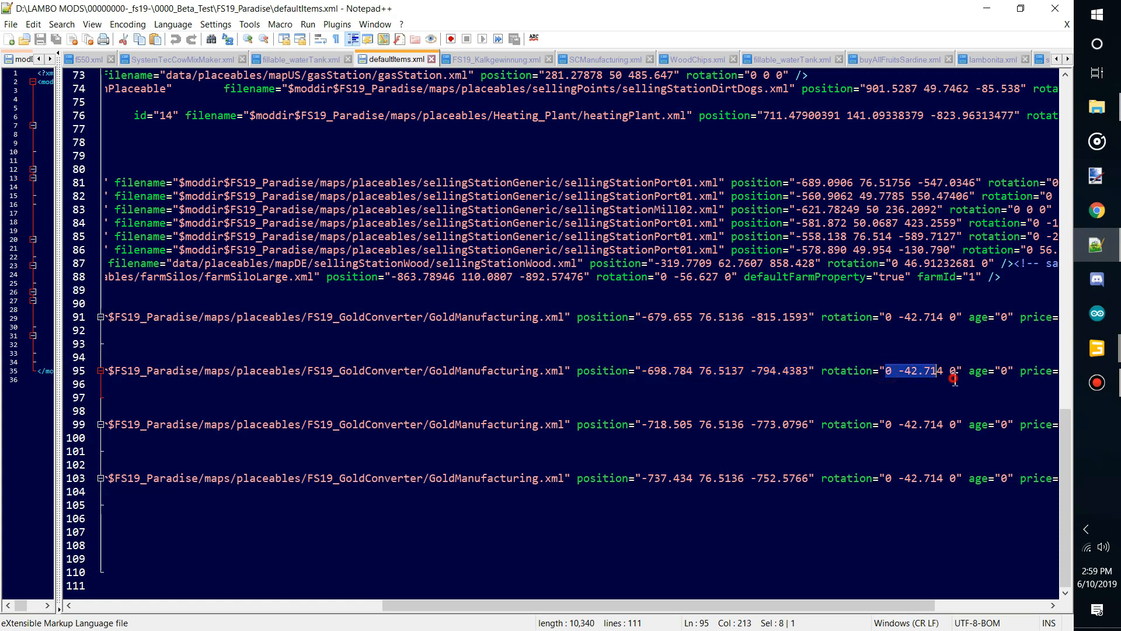
# - Highlight the full rotation value of the second Gold Converter item in defaultItems.xml
pyautogui.click(956, 378)
pyautogui.hscroll(6, 776, 514)
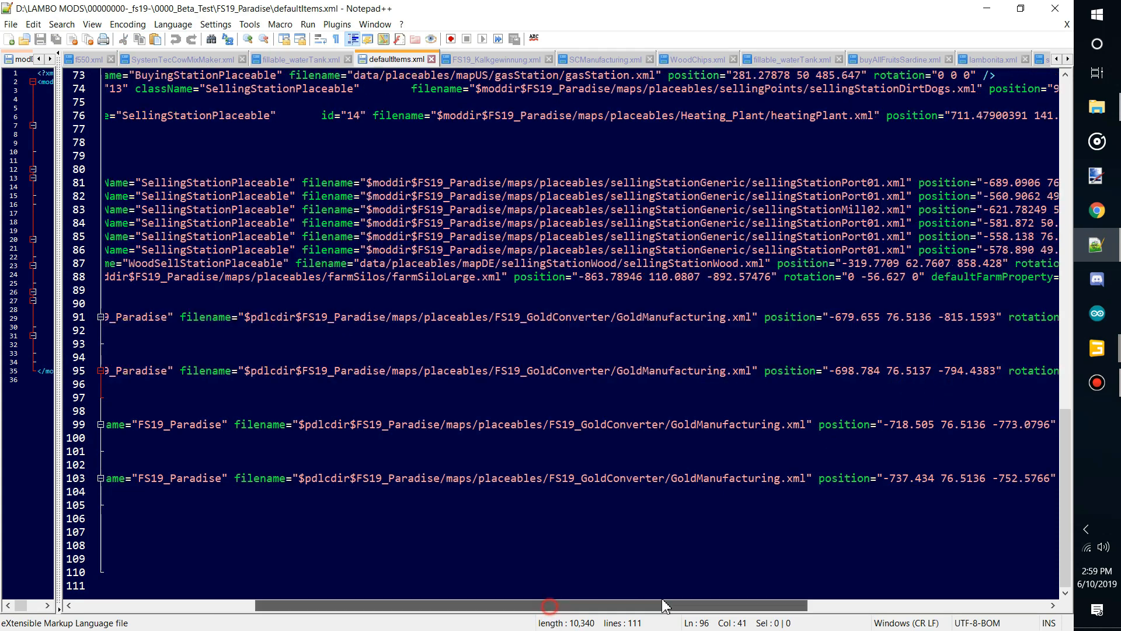
pyautogui.moveTo(849, 371); pyautogui.dragTo(785, 374)
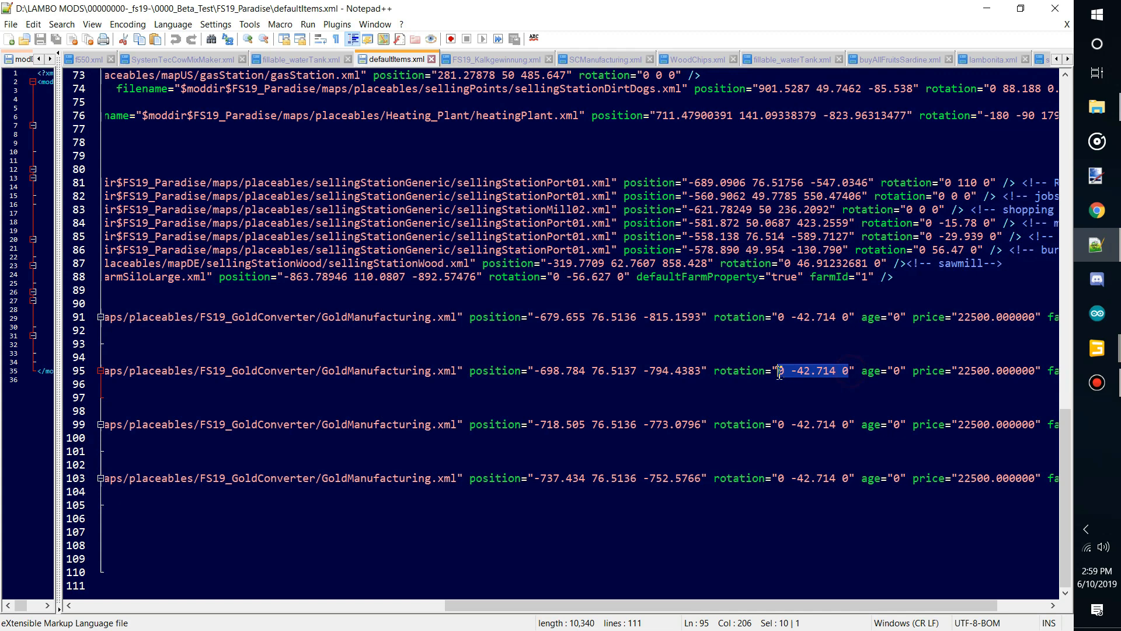
# - Switch to the map in GIANTS Editor and check the Rotate X, Y and Z values of port_oakland
pyautogui.moveTo(1095, 351)
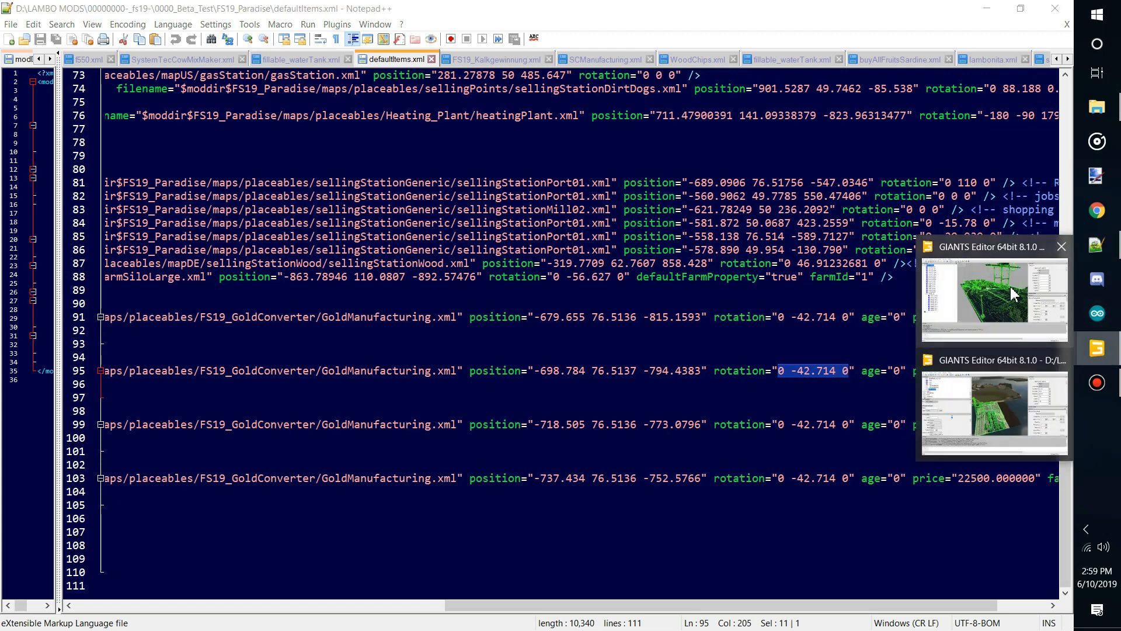
pyautogui.click(996, 432)
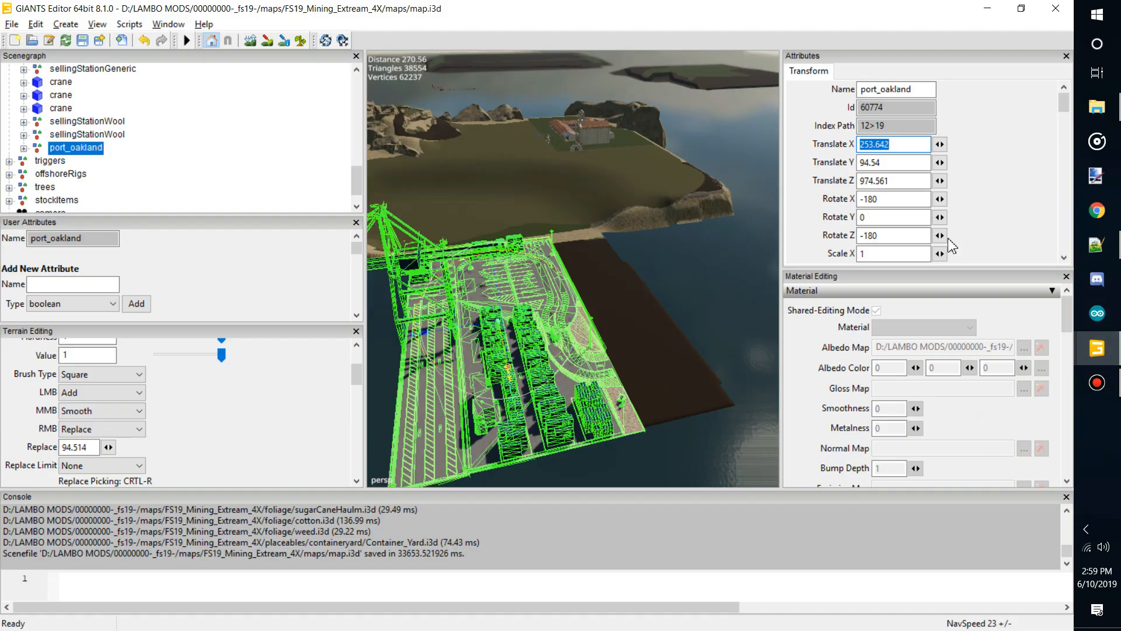
pyautogui.scroll(-2, 815, 192)
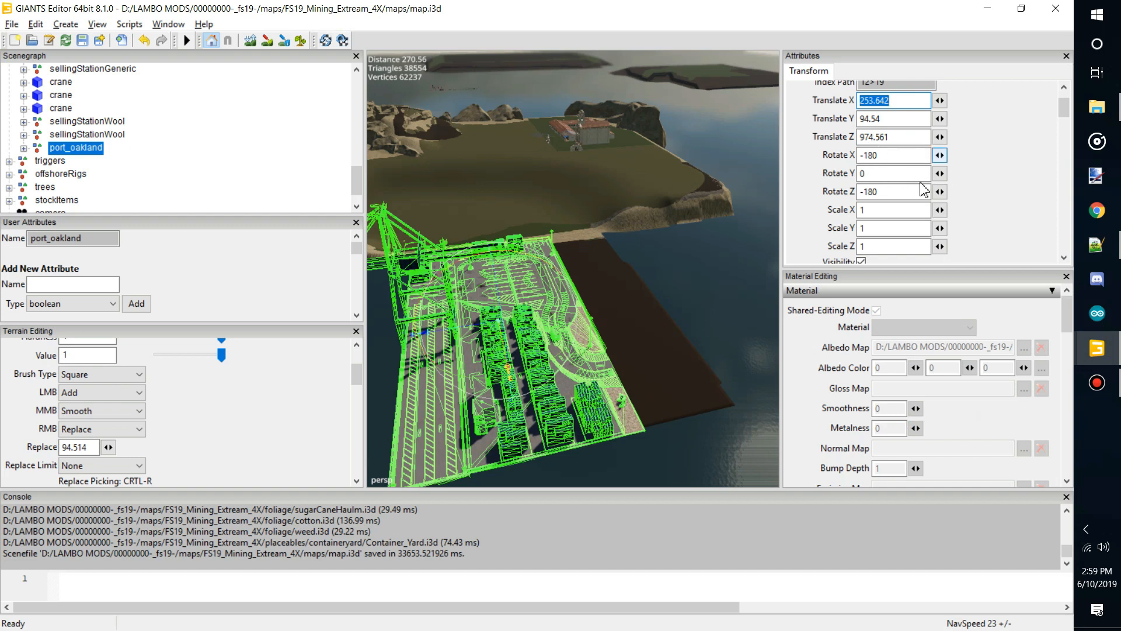
pyautogui.click(906, 156)
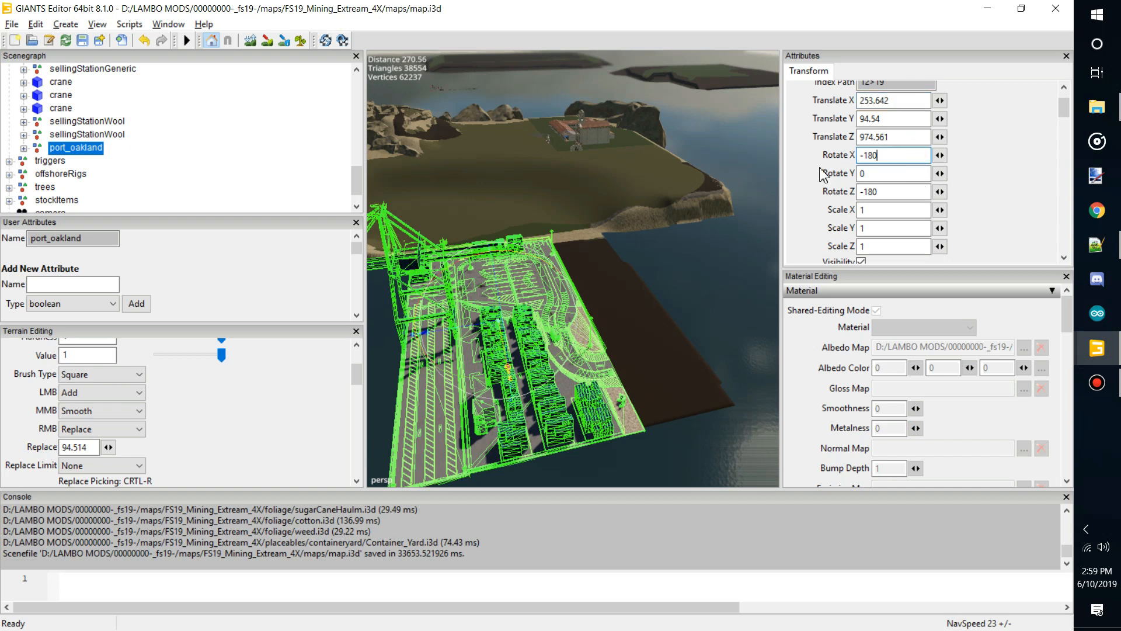
# - Review the Gold Converter items in Notepad++ again, and view the container yard and its crane in the GIANTS Editor map
pyautogui.click(1096, 244)
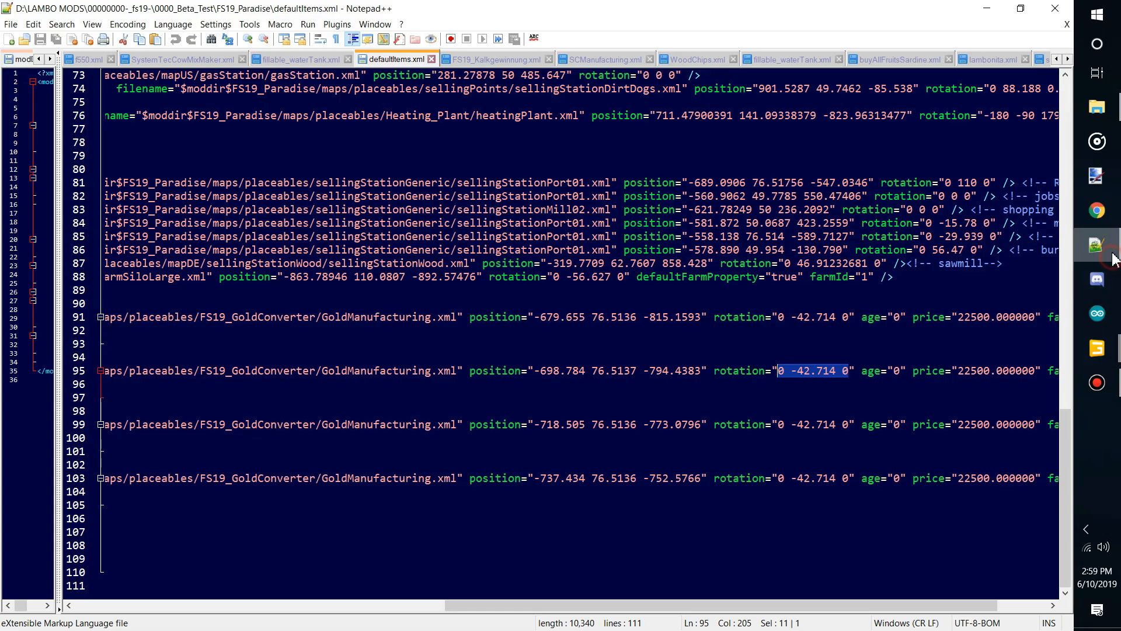
pyautogui.moveTo(625, 605); pyautogui.dragTo(366, 595)
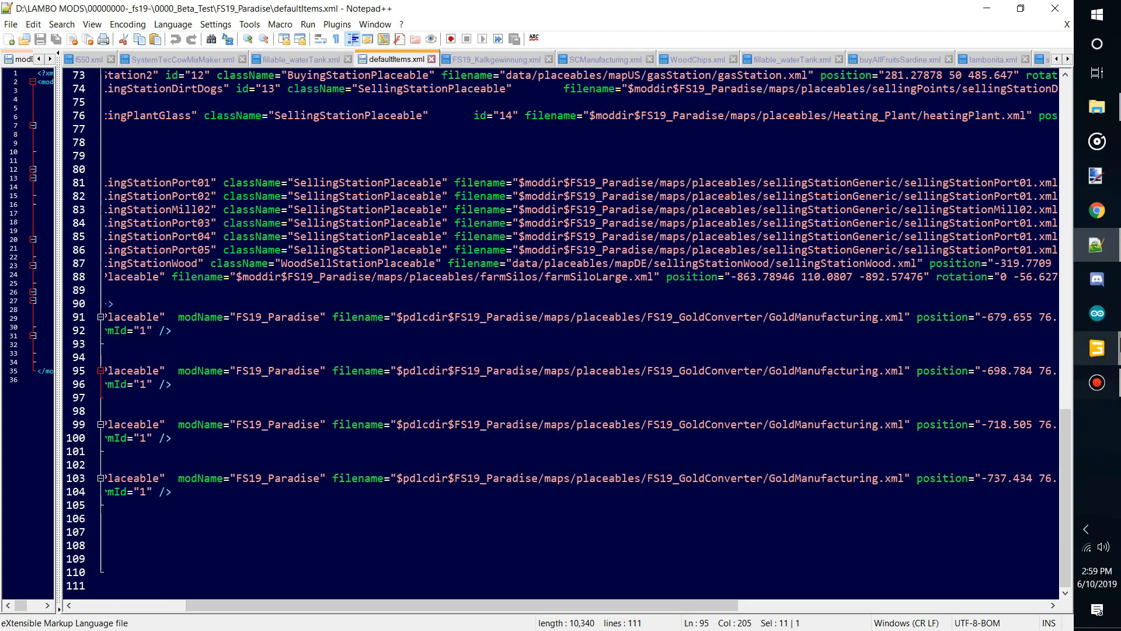
pyautogui.moveTo(1097, 348)
pyautogui.click(990, 433)
pyautogui.keyDown('alt'); pyautogui.moveTo(528, 215); pyautogui.dragTo(411, 241); pyautogui.keyUp('alt')
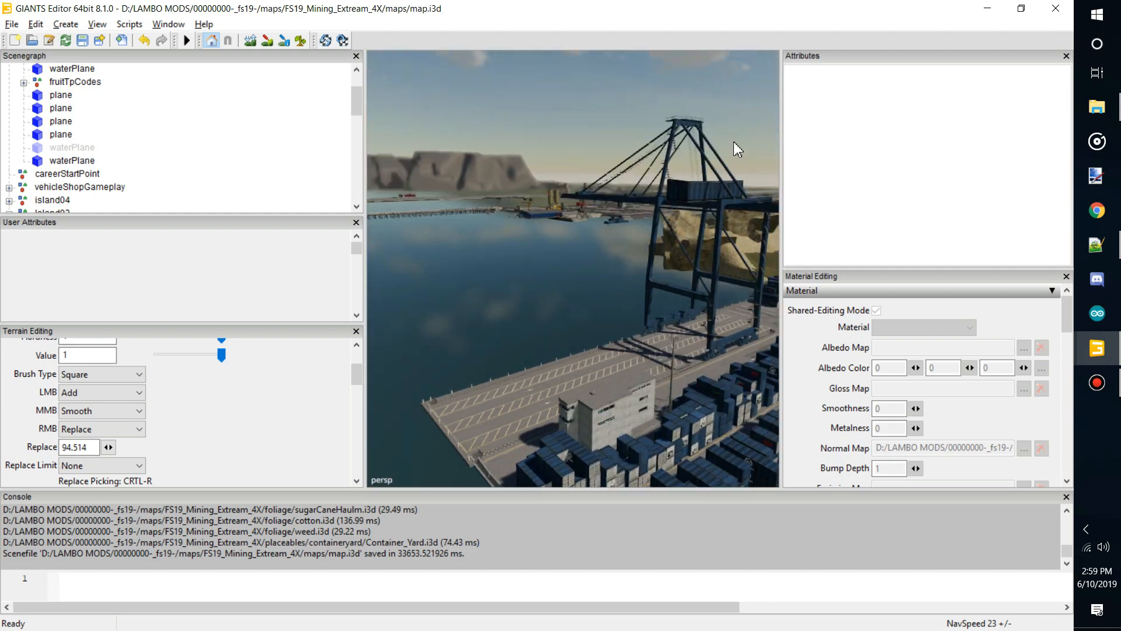
# - Switch to File Explorer, dismiss the alarm and look through the map's placeables folder
pyautogui.click(1101, 109)
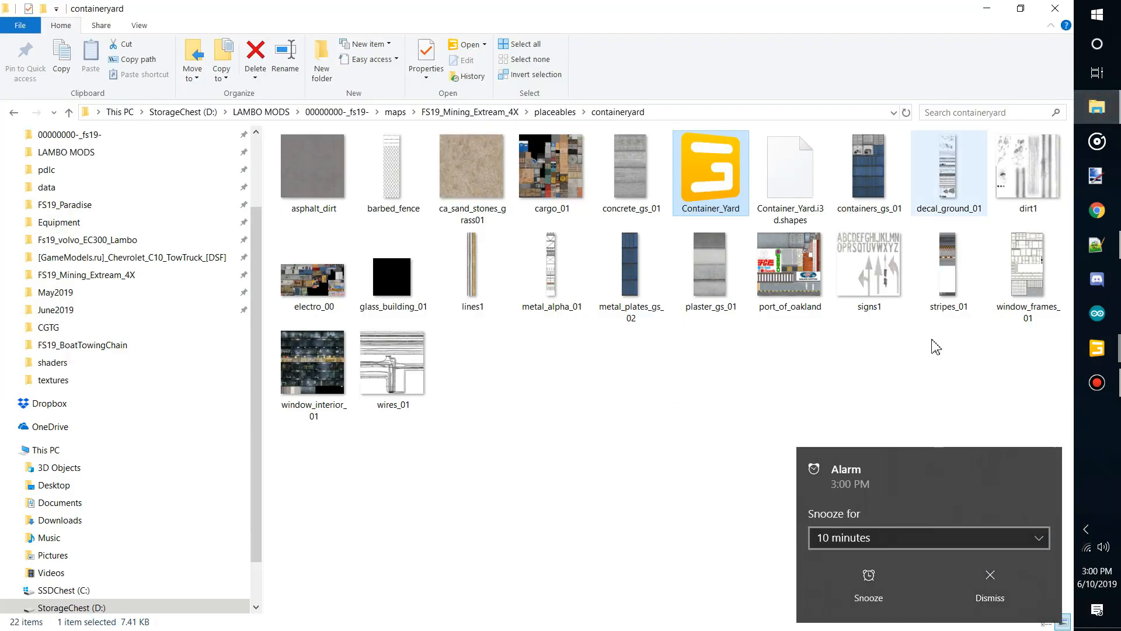
pyautogui.click(981, 584)
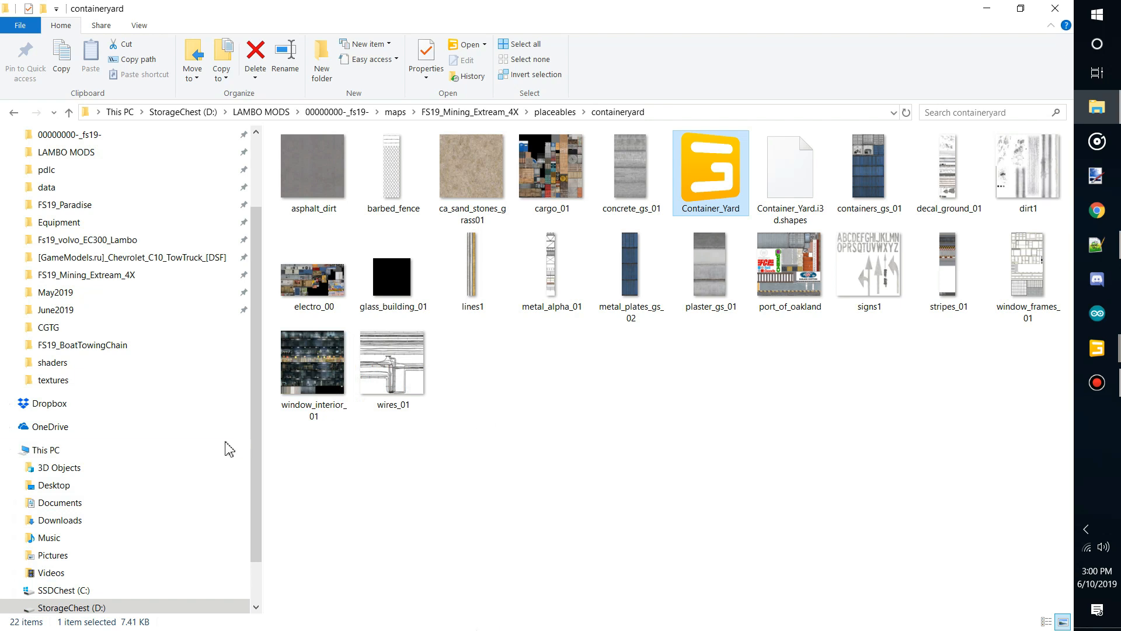
pyautogui.click(555, 112)
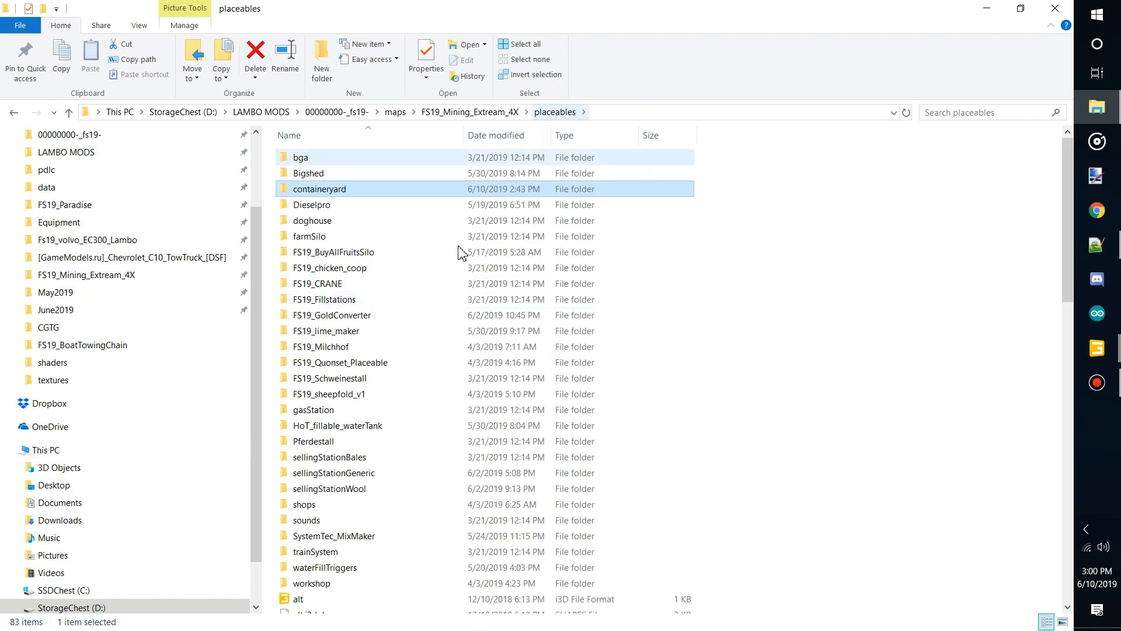
pyautogui.scroll(-18, 511, 396)
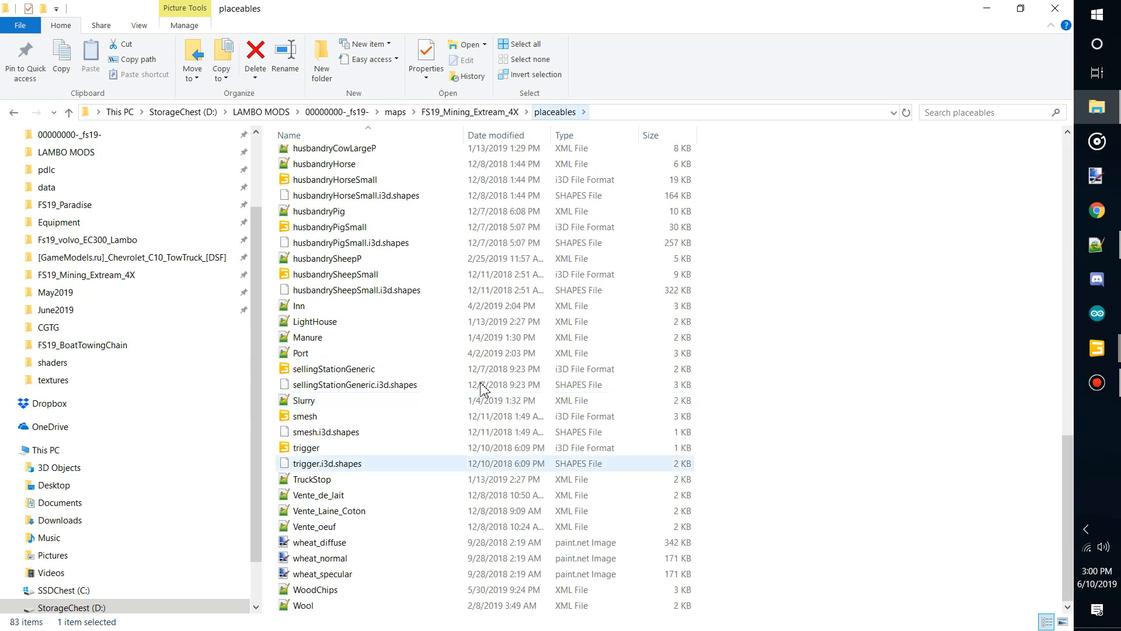
pyautogui.scroll(18, 482, 389)
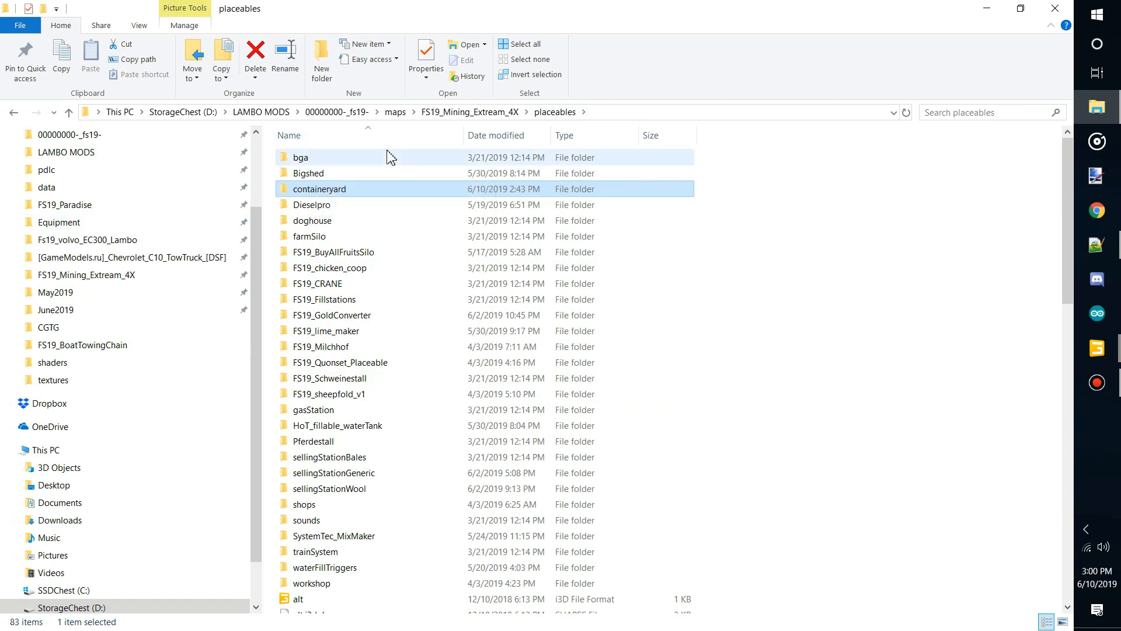
# - Open modDesc.xml from the FS19_Mining_Extream_4X folder in Notepad++, and widen its pane and enlarge the text
pyautogui.click(488, 117)
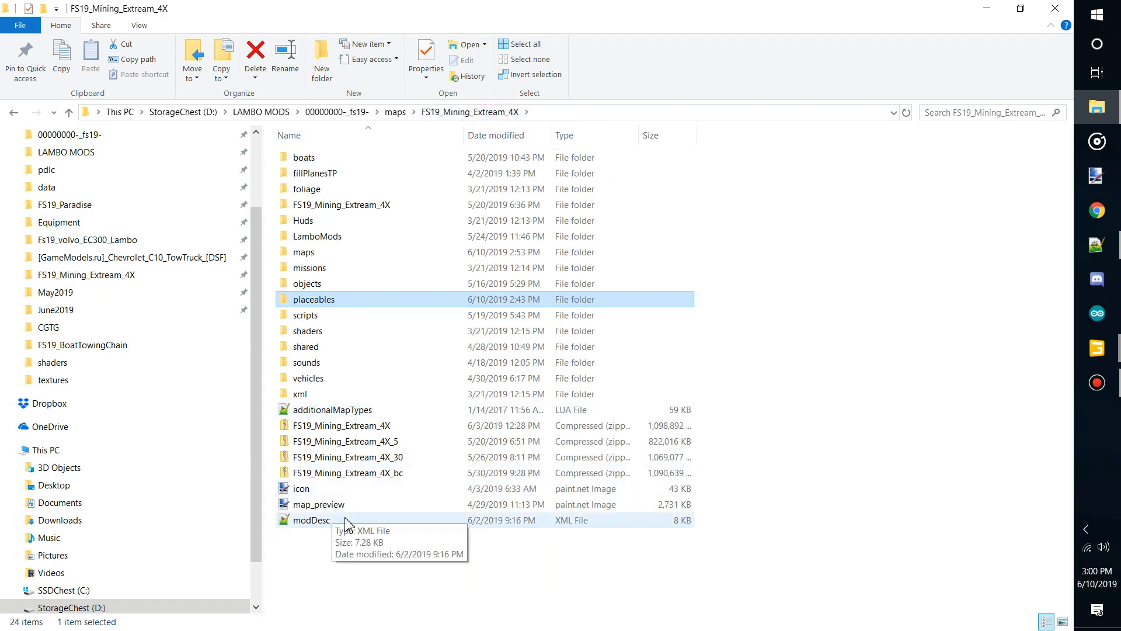
pyautogui.doubleClick(346, 517)
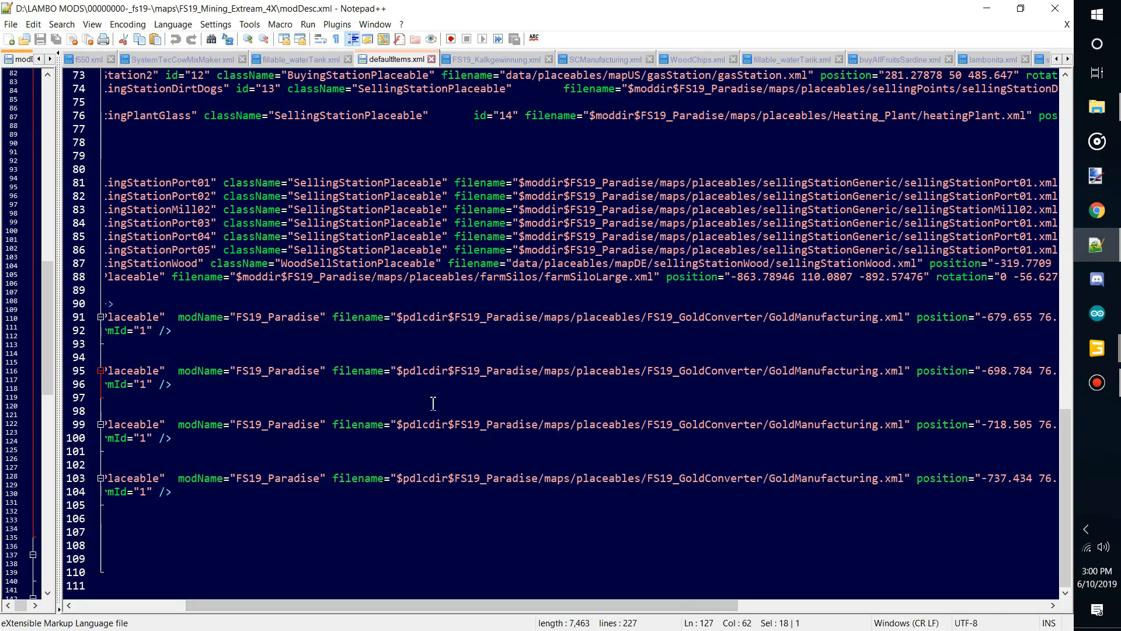
pyautogui.moveTo(55, 358); pyautogui.dragTo(652, 358)
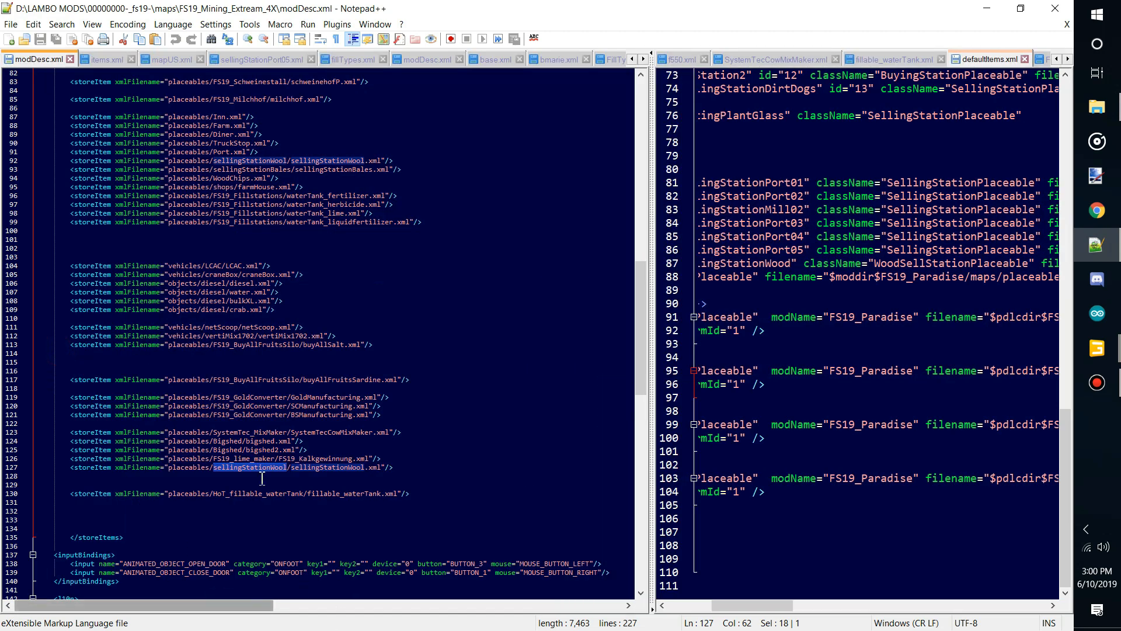
pyautogui.click(326, 387)
pyautogui.keyDown('ctrl'); pyautogui.scroll(6, 289, 435); pyautogui.keyUp('ctrl')
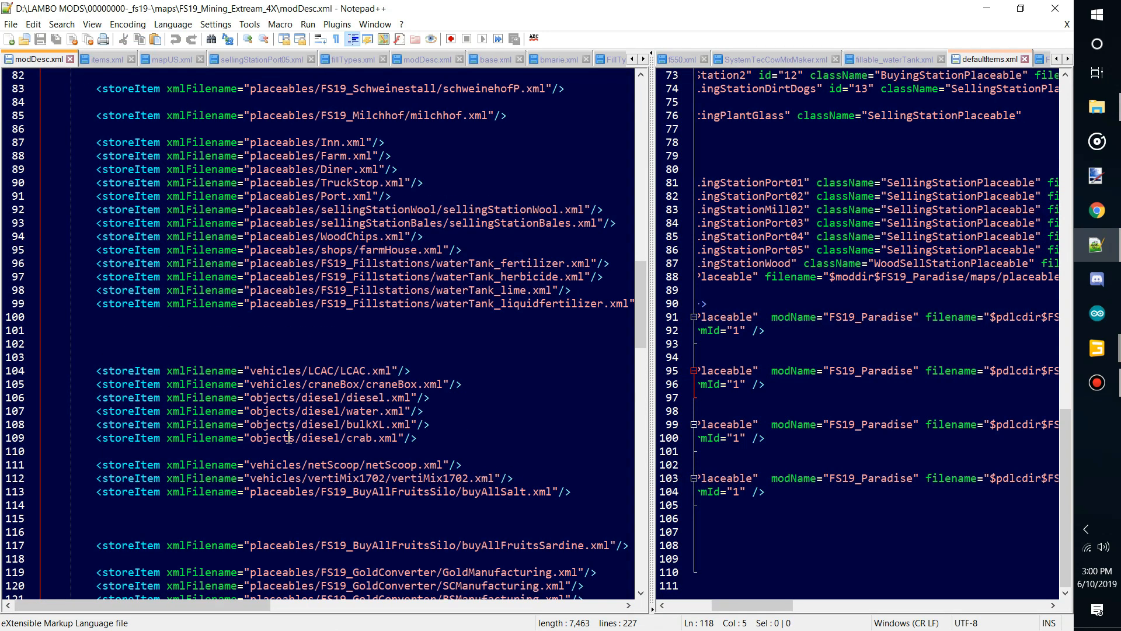
# - Examine the storeItem entries in modDesc.xml and highlight the last sellingStationWool.xml line
pyautogui.scroll(-13, 274, 464)
pyautogui.scroll(7, 381, 452)
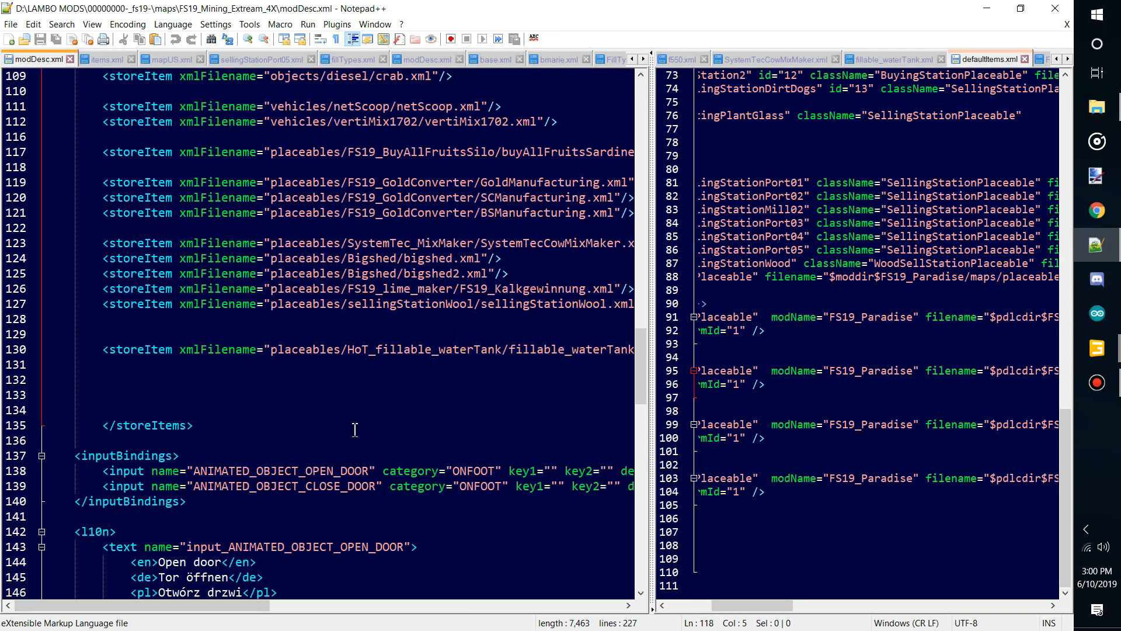
pyautogui.moveTo(182, 607); pyautogui.dragTo(211, 607)
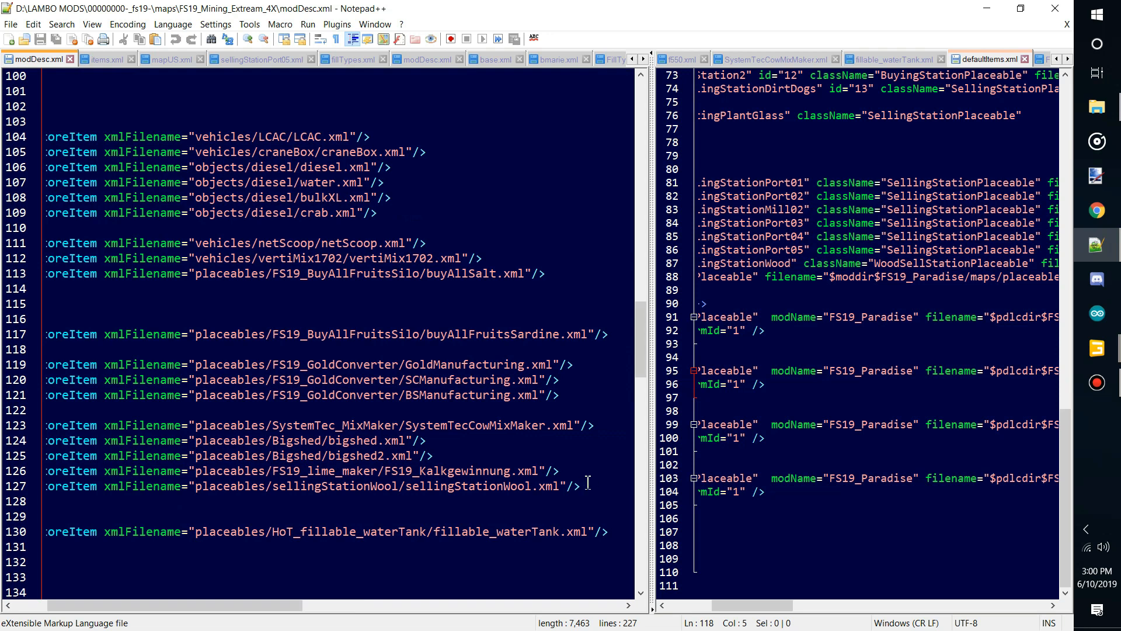
pyautogui.click(533, 491)
pyautogui.tripleClick(609, 490)
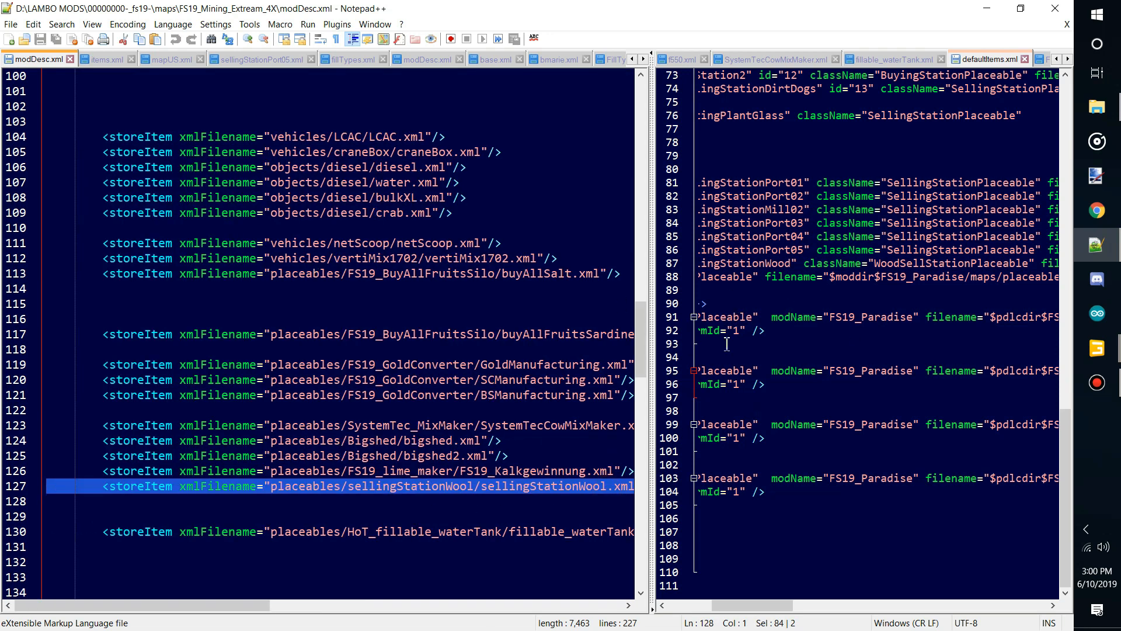
# - Return to File Explorer and open the containeryard folder inside the FS19_Mining_Extream_4X placeables folder
pyautogui.click(1097, 107)
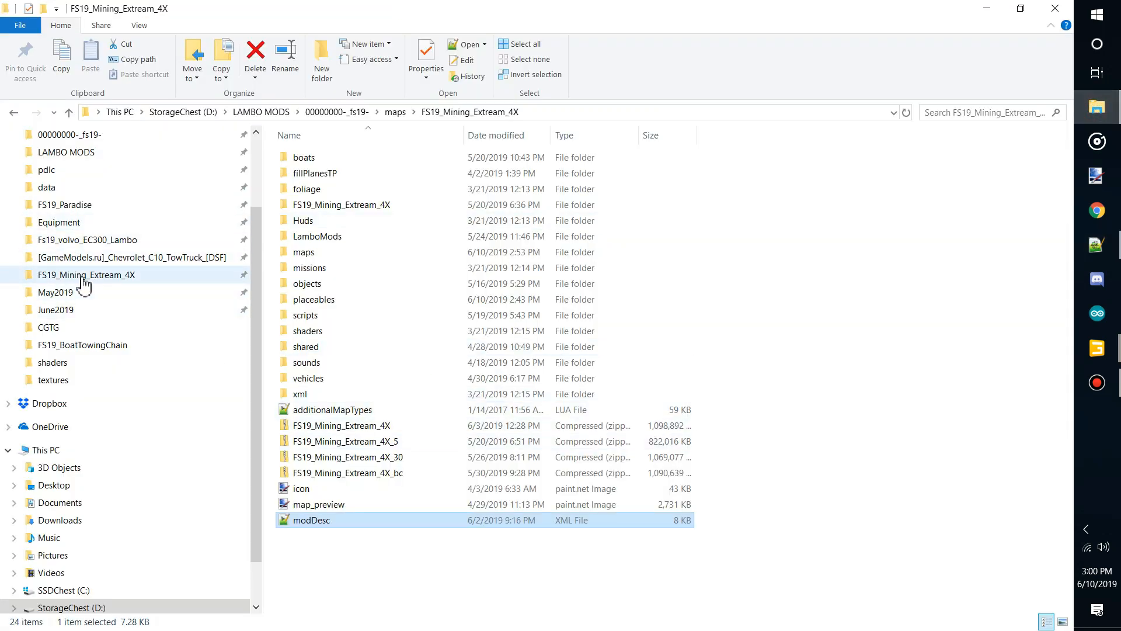
pyautogui.click(84, 279)
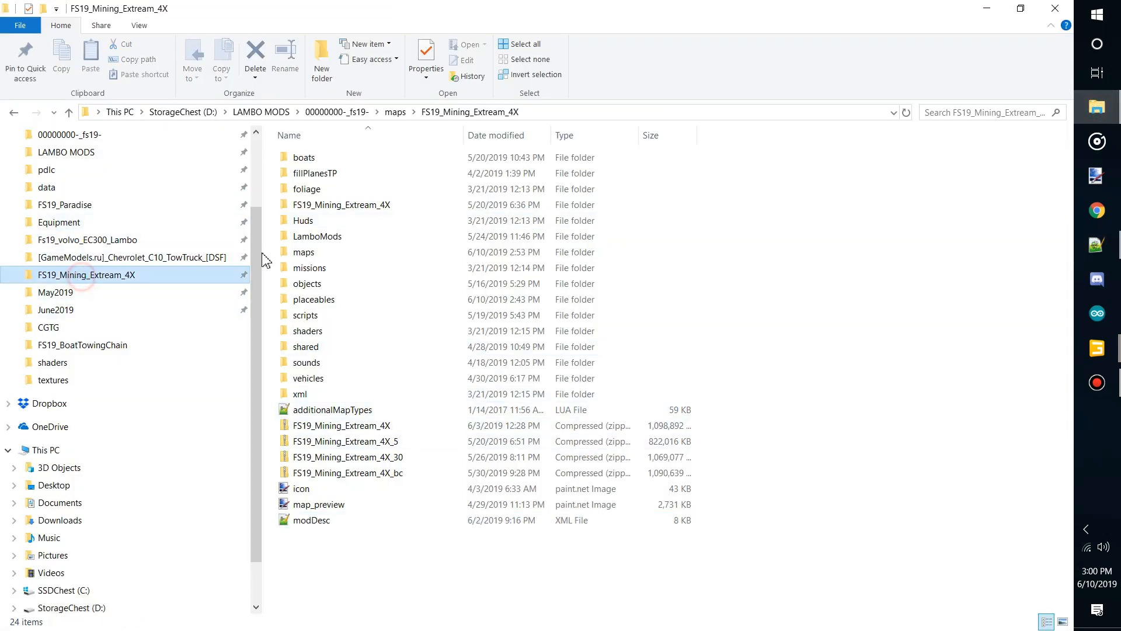
pyautogui.doubleClick(318, 299)
pyautogui.doubleClick(339, 188)
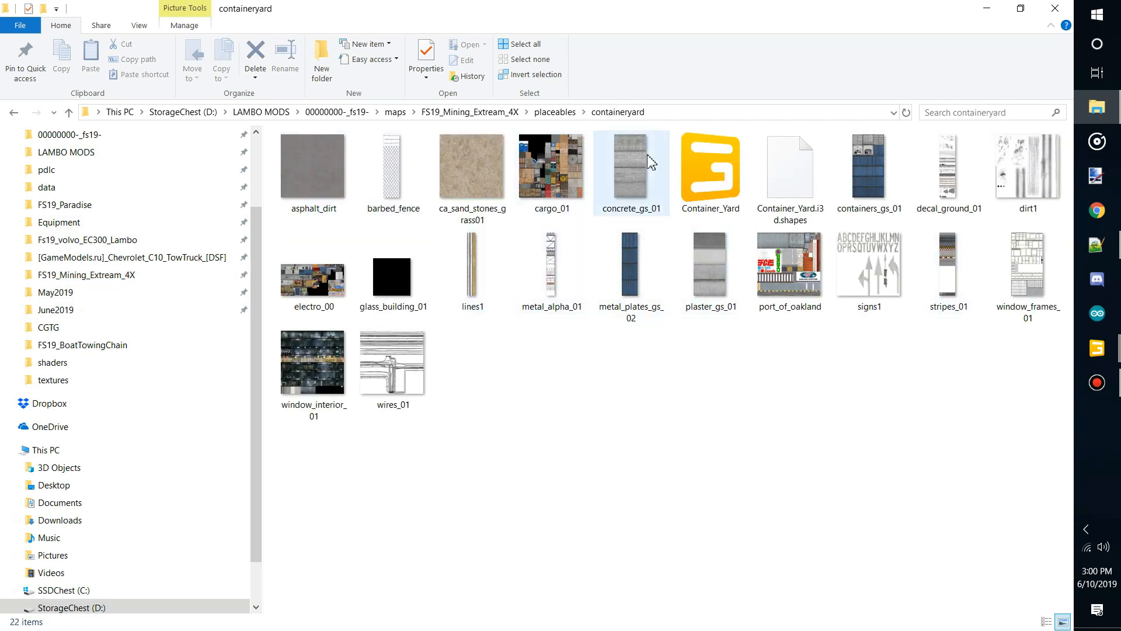
# - Switch to the map in GIANTS Editor and inspect the dock area beneath the container yard's crane
pyautogui.click(1095, 355)
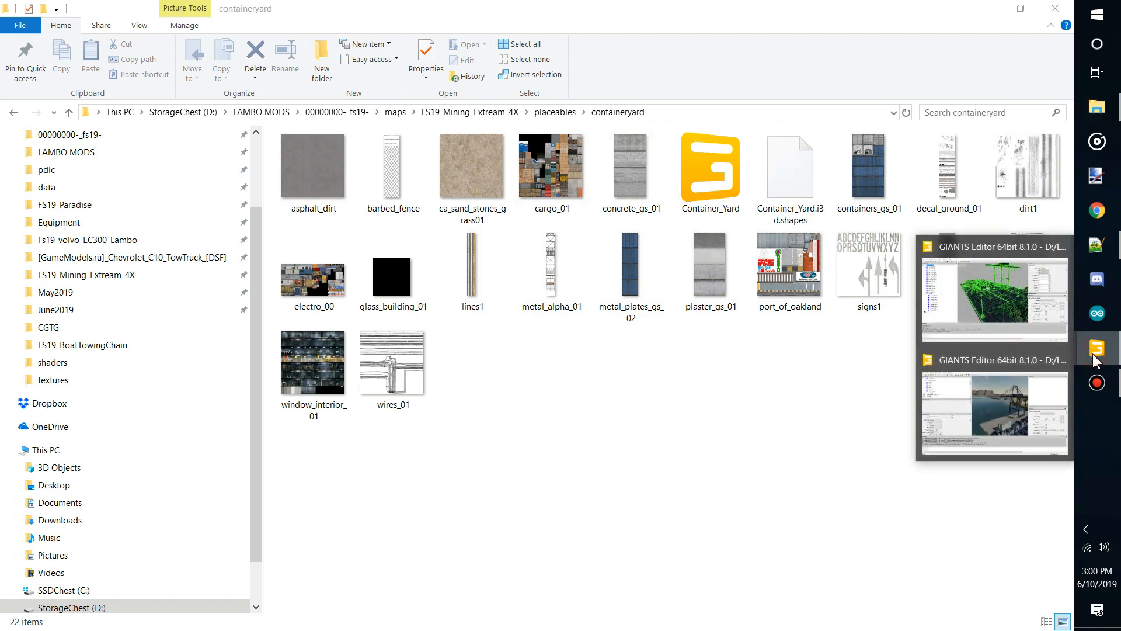
pyautogui.click(1010, 313)
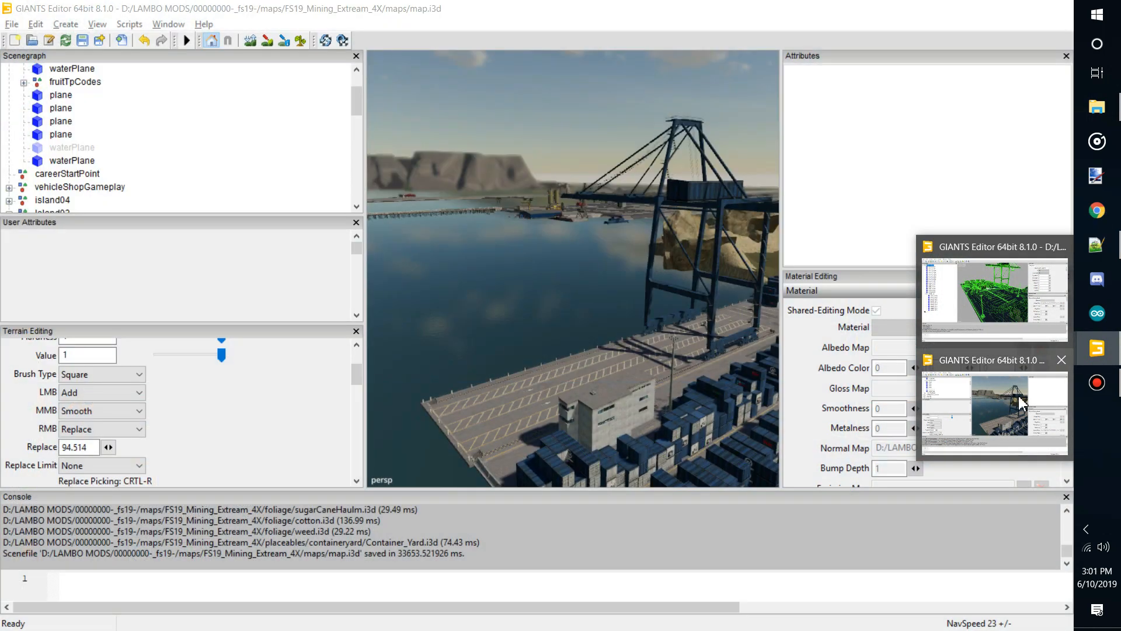
pyautogui.click(999, 409)
pyautogui.keyDown('alt'); pyautogui.moveTo(655, 351); pyautogui.dragTo(734, 364); pyautogui.keyUp('alt')
pyautogui.scroll(5, 734, 363)
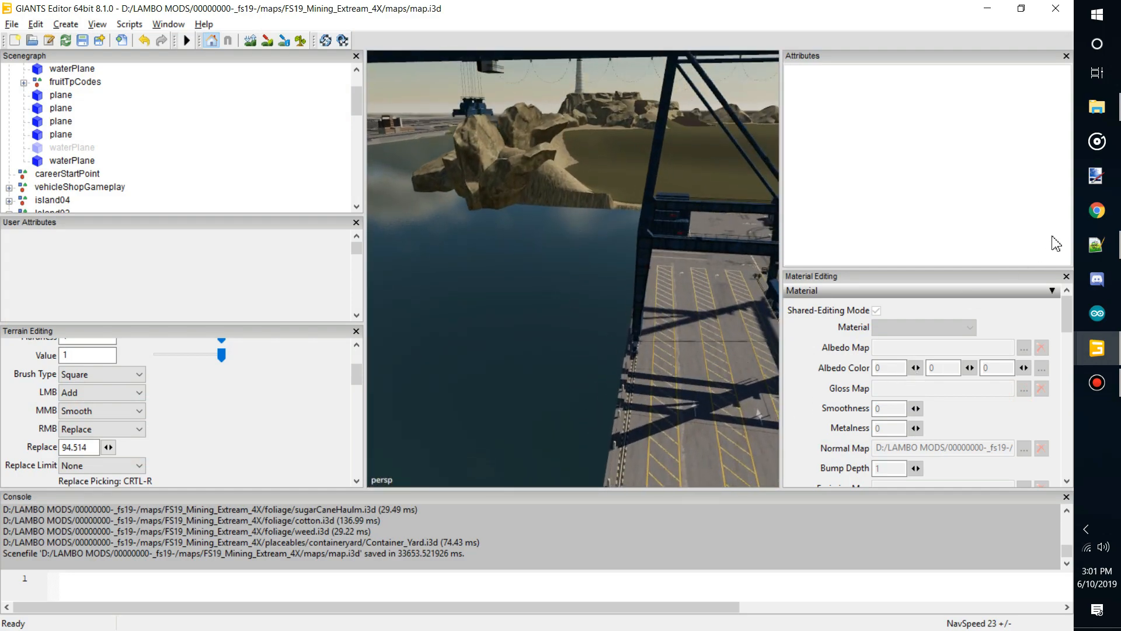
# - Switch to Notepad++, show WoodChips.xml and widen its pane
pyautogui.click(1096, 245)
pyautogui.scroll(-10, 841, 64)
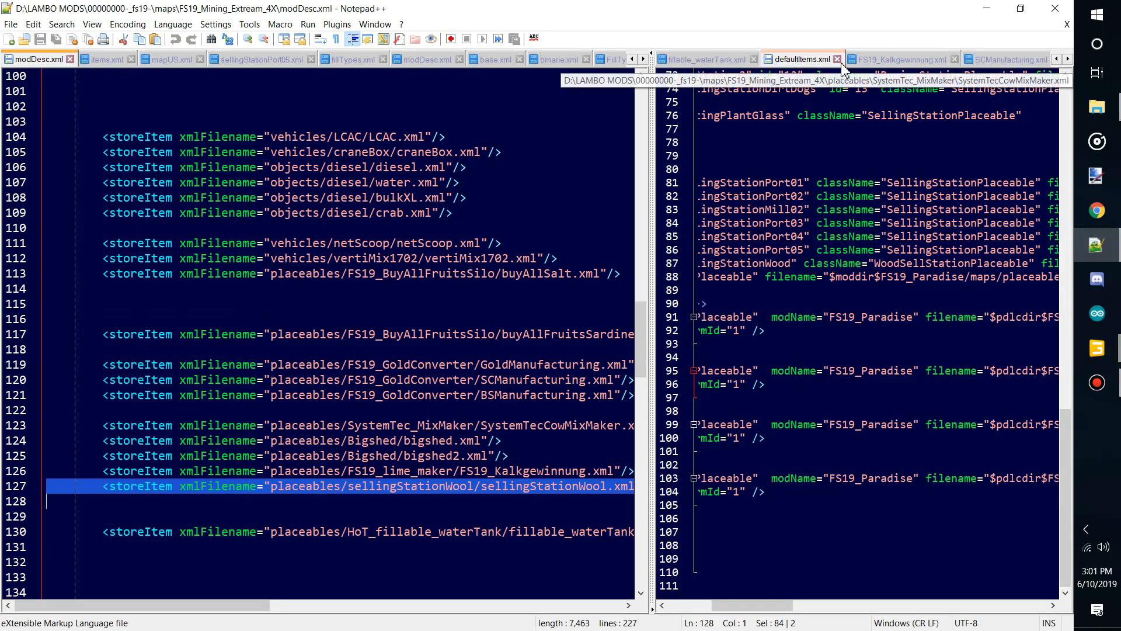
pyautogui.click(765, 61)
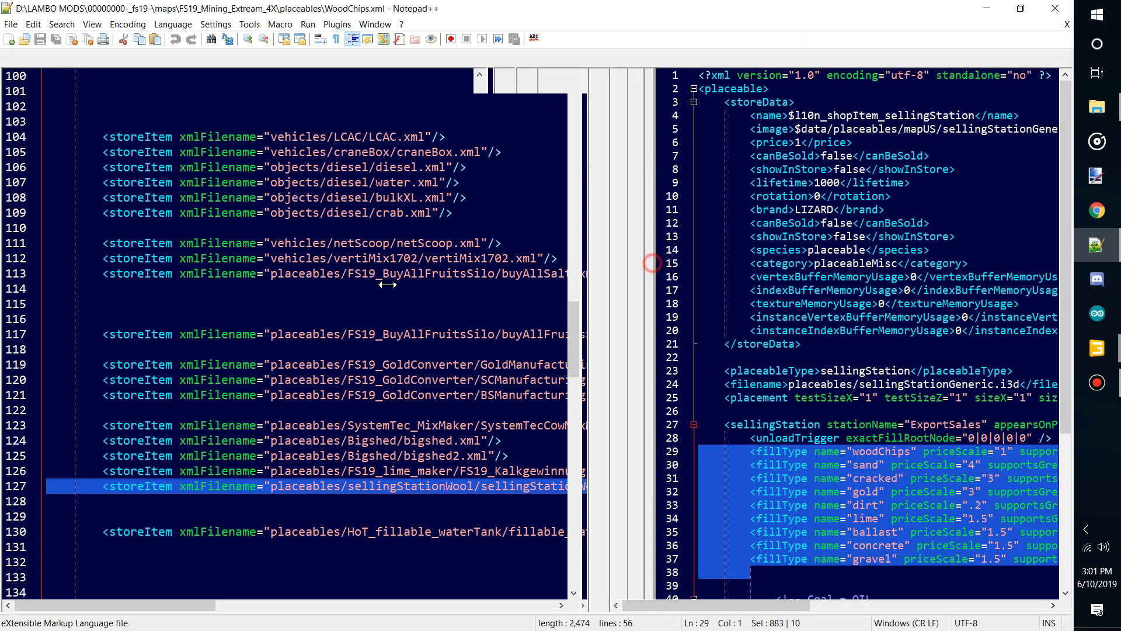
pyautogui.moveTo(651, 263); pyautogui.dragTo(166, 264)
# - Examine the store data, sellingStation settings and fillType entries in WoodChips.xml, and highlight its unloadTrigger line
pyautogui.scroll(-6, 591, 306)
pyautogui.scroll(6, 590, 306)
pyautogui.scroll(-2, 590, 306)
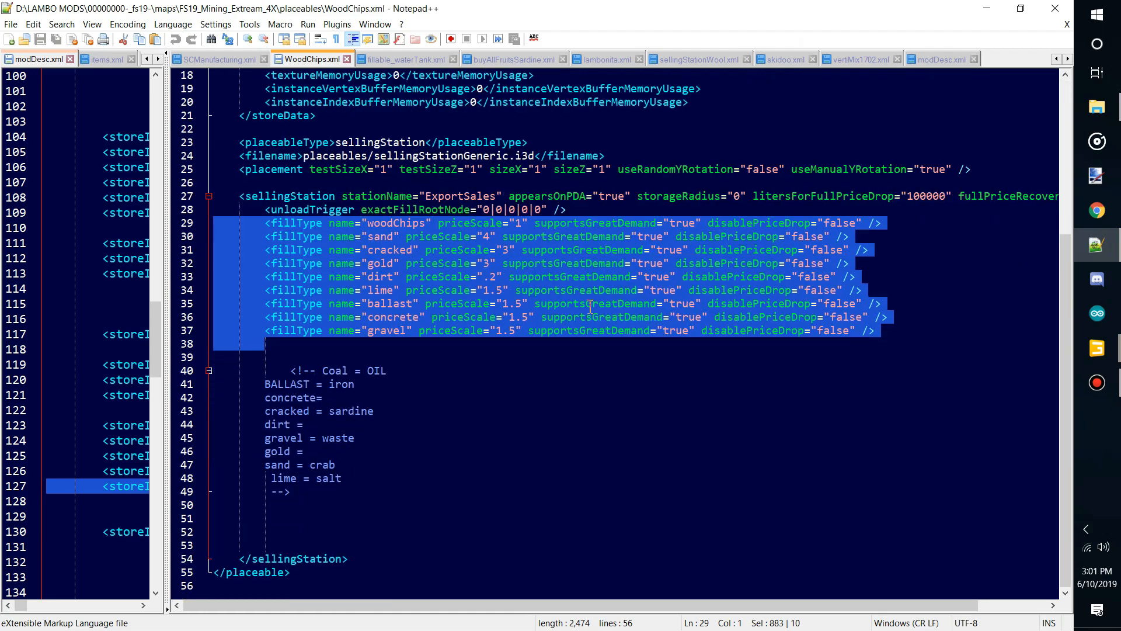
pyautogui.scroll(5, 591, 307)
pyautogui.scroll(1, 590, 307)
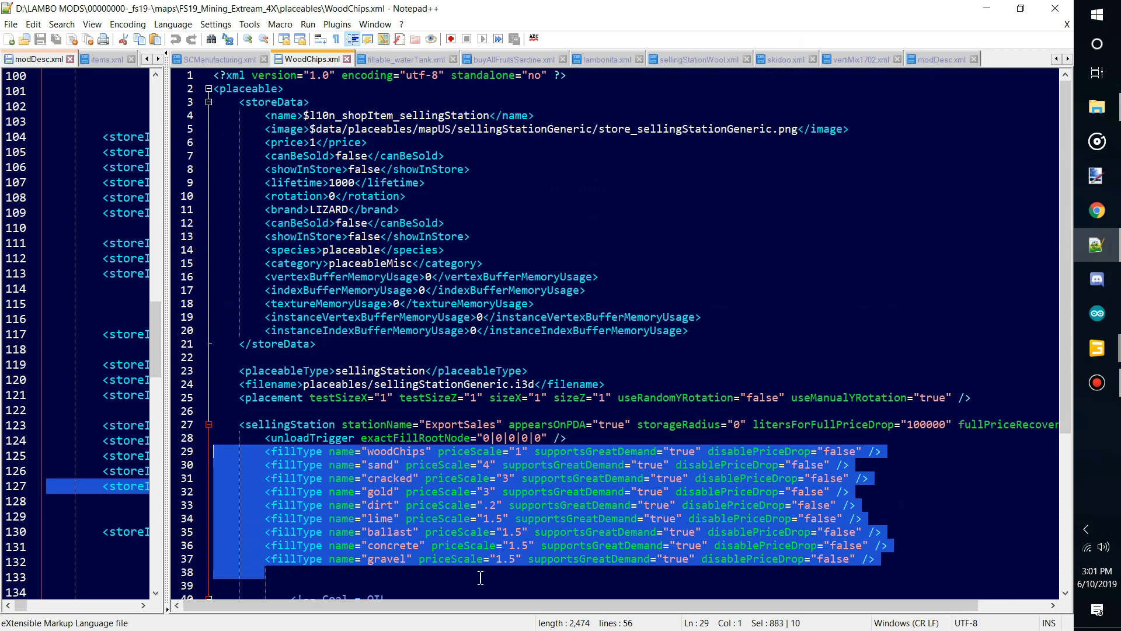
pyautogui.scroll(-4, 591, 499)
pyautogui.scroll(-2, 370, 354)
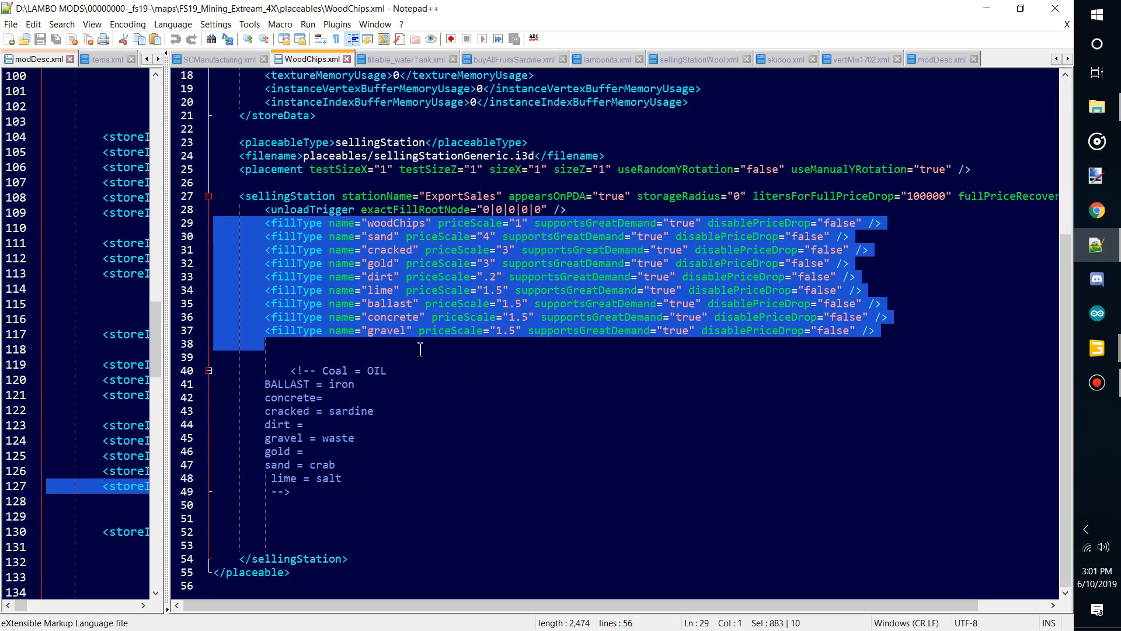
pyautogui.scroll(6, 384, 313)
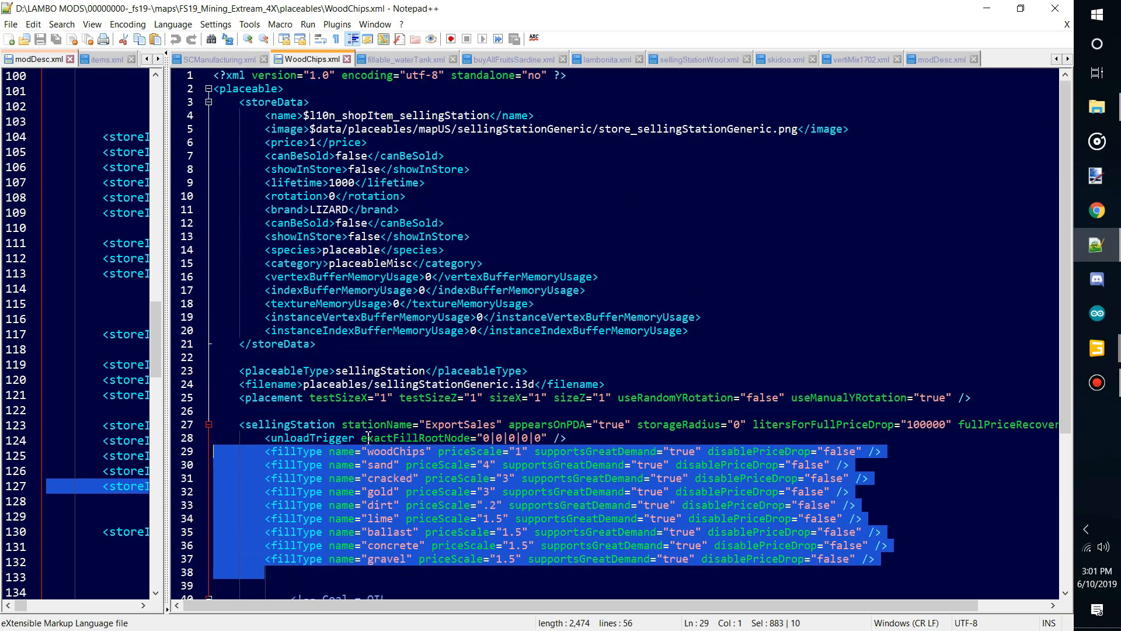
pyautogui.moveTo(590, 439); pyautogui.dragTo(252, 438)
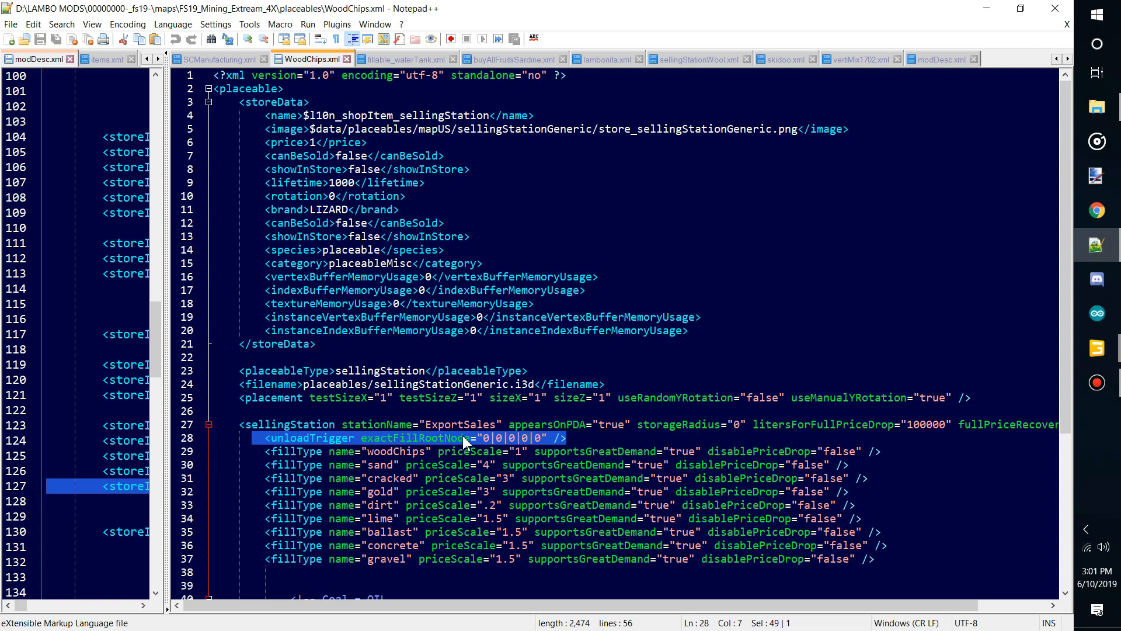
pyautogui.click(599, 453)
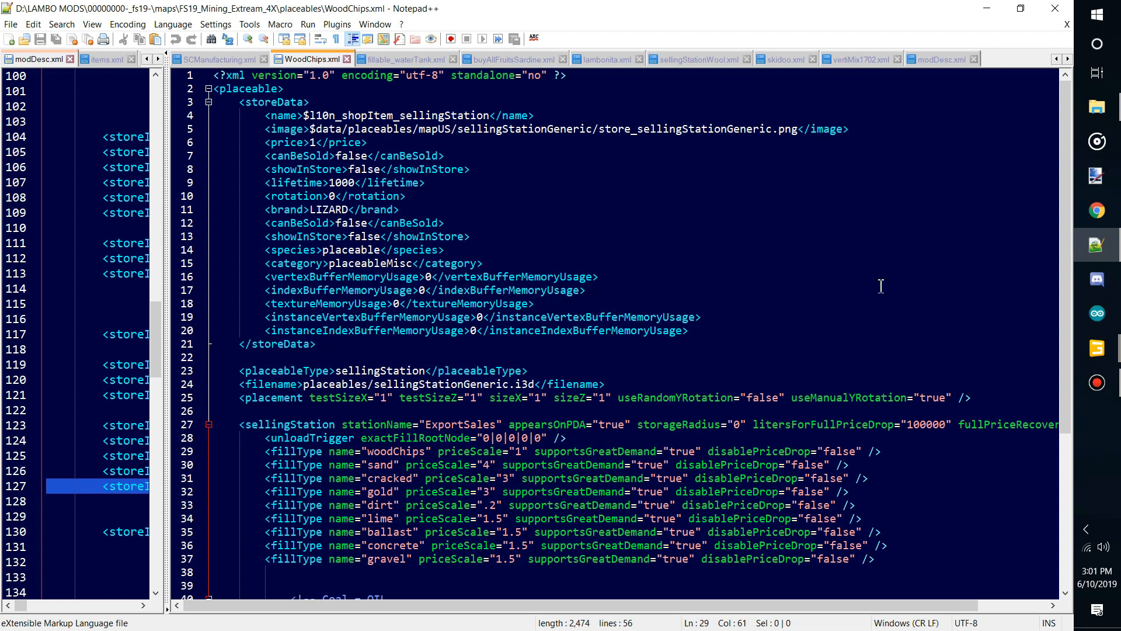
# - Switch to the map.i3d window in GIANTS Editor and examine the area from the dock crane to the yellow gantry structure with red loops
pyautogui.click(1100, 349)
pyautogui.moveTo(953, 354)
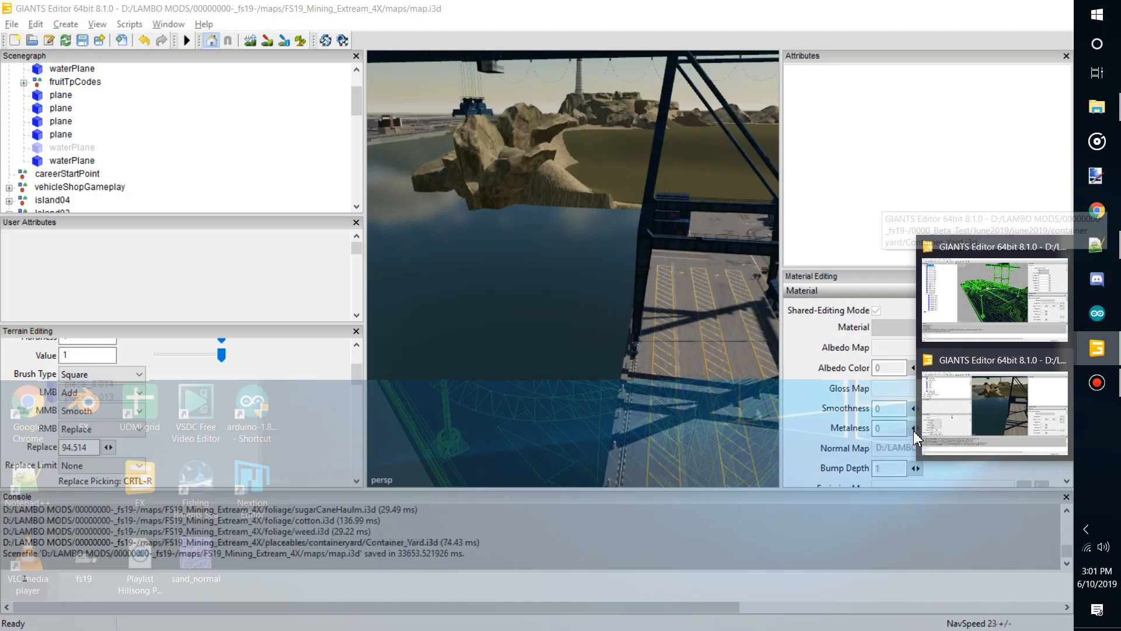
pyautogui.click(991, 400)
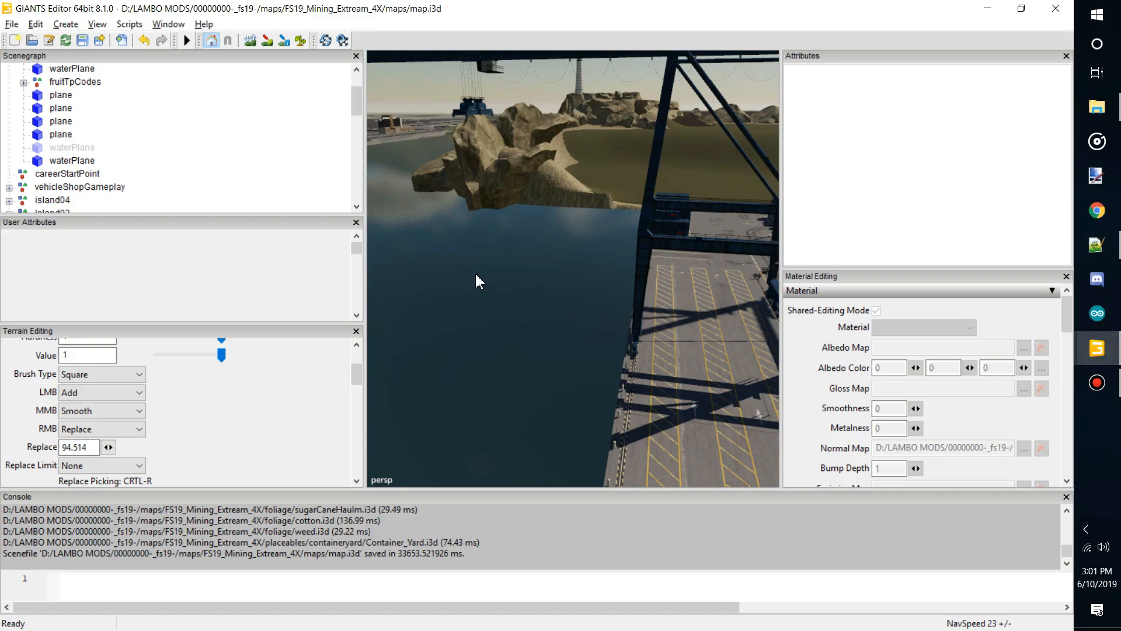
pyautogui.scroll(-5, 589, 244)
pyautogui.keyDown('alt'); pyautogui.moveTo(589, 245); pyautogui.dragTo(69, 293); pyautogui.keyUp('alt')
pyautogui.scroll(3, 495, 239)
pyautogui.scroll(3, 2, 273)
pyautogui.scroll(4, 40, 323)
pyautogui.keyDown('alt'); pyautogui.moveTo(598, 208); pyautogui.dragTo(969, 101); pyautogui.keyUp('alt')
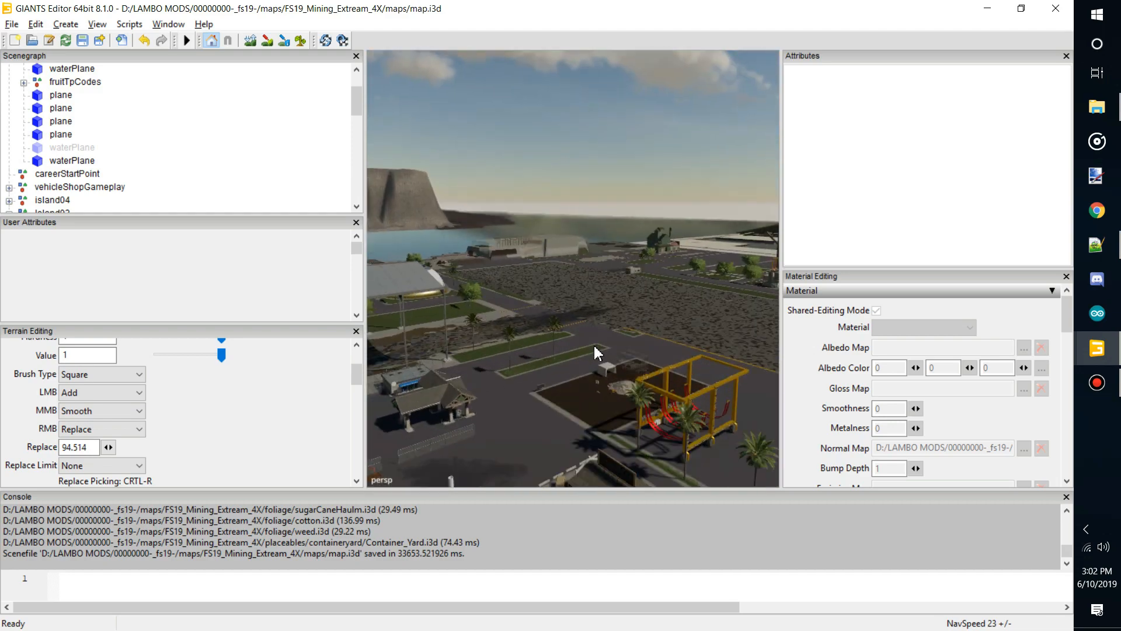
pyautogui.keyDown('alt'); pyautogui.moveTo(584, 404); pyautogui.dragTo(390, 367); pyautogui.keyUp('alt')
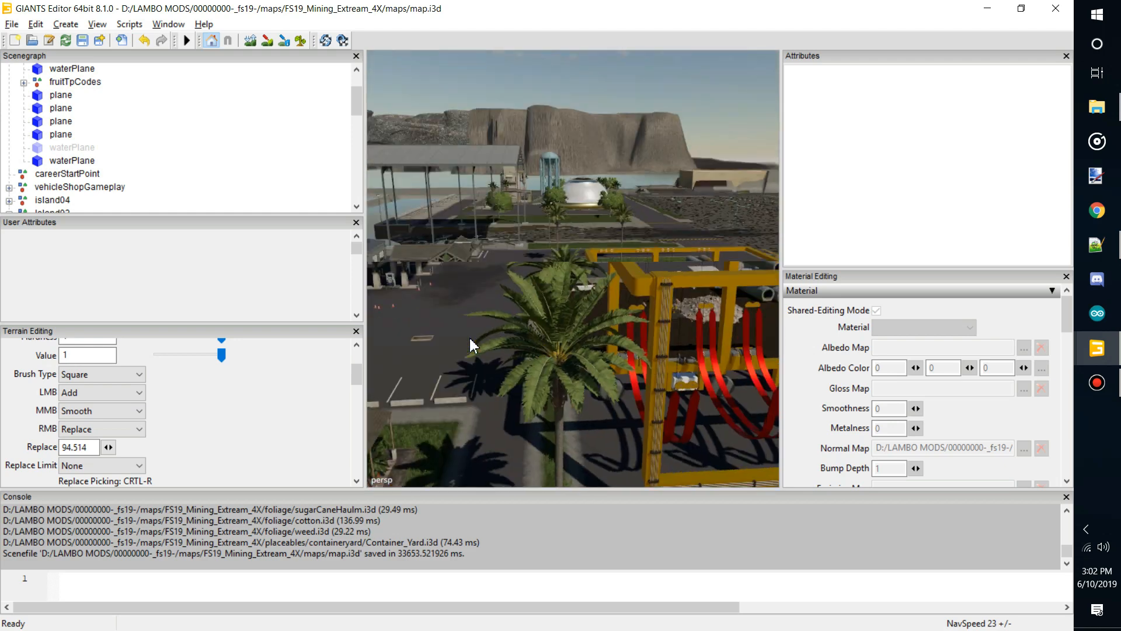
# - Survey the whole map from above, examining its separate islands, the rocky cliffs, and the harbour island with its docks and ships
pyautogui.keyDown('alt'); pyautogui.moveTo(473, 345); pyautogui.dragTo(333, 431); pyautogui.keyUp('alt')
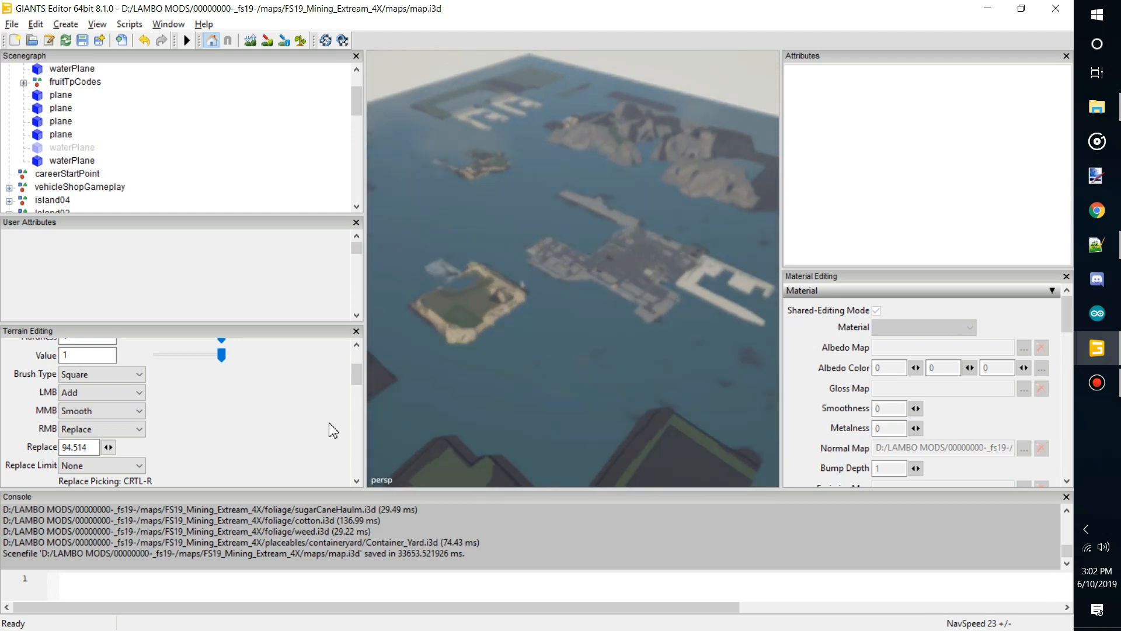
pyautogui.scroll(-3, 328, 424)
pyautogui.keyDown('alt'); pyautogui.moveTo(329, 423); pyautogui.dragTo(352, 433); pyautogui.keyUp('alt')
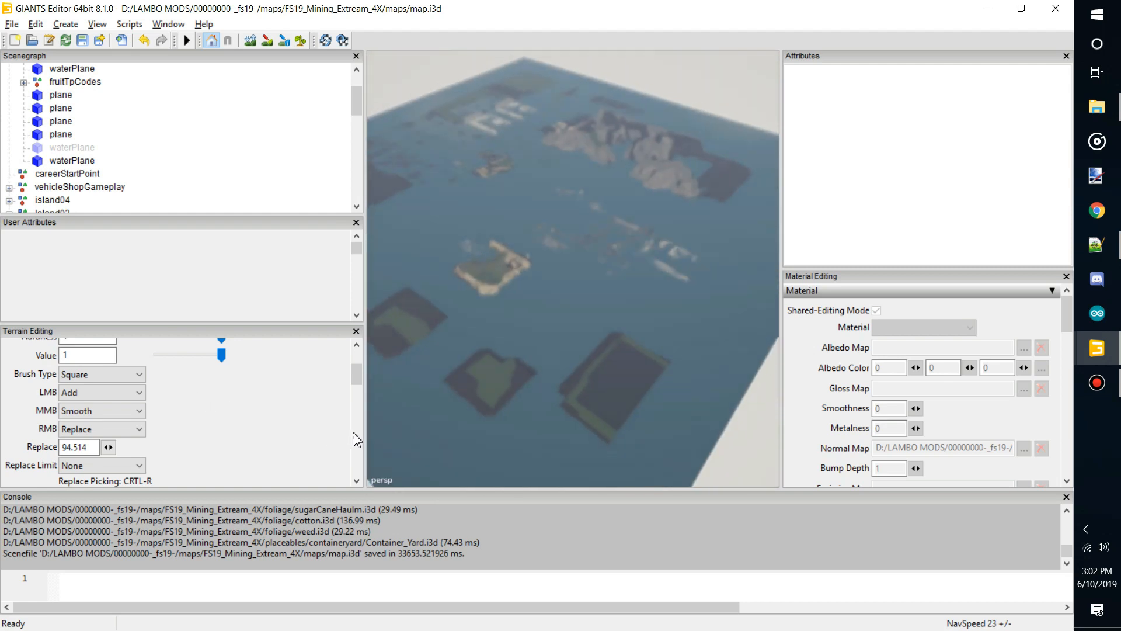
pyautogui.keyDown('alt'); pyautogui.moveTo(353, 441); pyautogui.dragTo(368, 402); pyautogui.keyUp('alt')
pyautogui.keyDown('alt'); pyautogui.moveTo(535, 408); pyautogui.dragTo(434, 380); pyautogui.keyUp('alt')
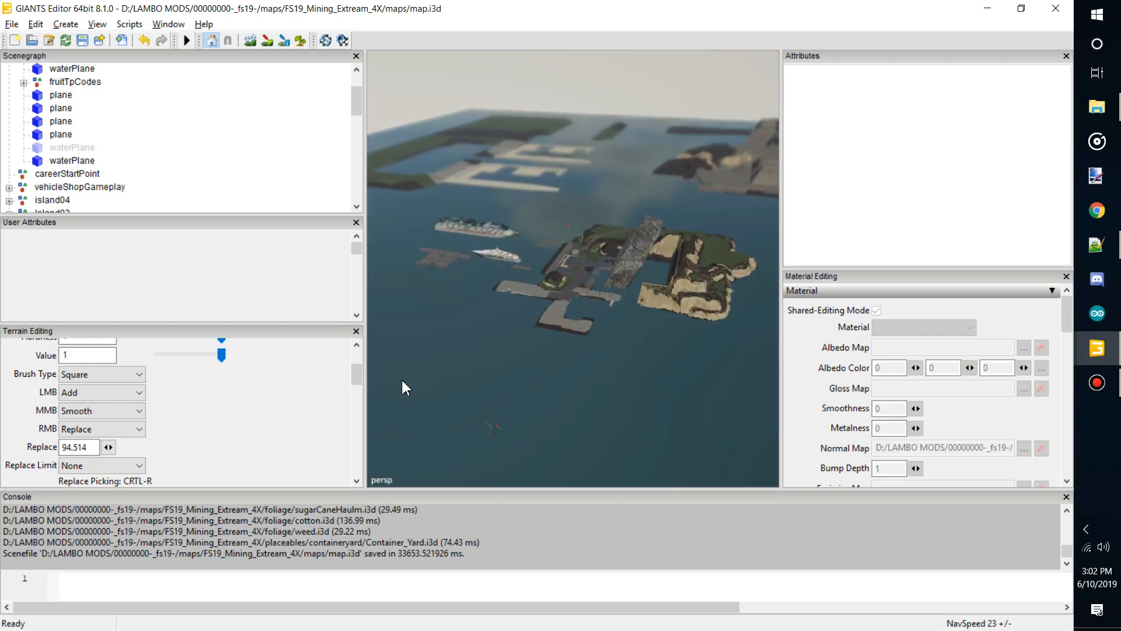
pyautogui.keyDown('alt'); pyautogui.moveTo(366, 380); pyautogui.dragTo(415, 319); pyautogui.keyUp('alt')
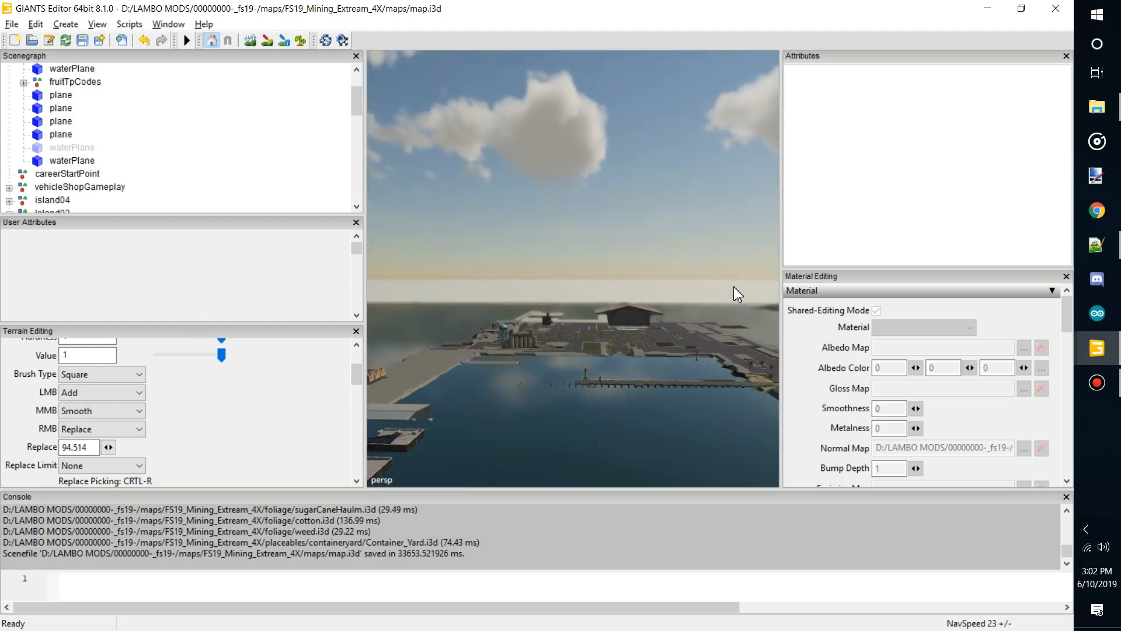
pyautogui.keyDown('alt'); pyautogui.moveTo(741, 317); pyautogui.dragTo(1041, 372); pyautogui.keyUp('alt')
pyautogui.keyDown('alt'); pyautogui.moveTo(444, 327); pyautogui.dragTo(617, 308, button='middle'); pyautogui.keyUp('alt')
pyautogui.keyDown('alt'); pyautogui.moveTo(605, 343); pyautogui.dragTo(709, 506); pyautogui.keyUp('alt')
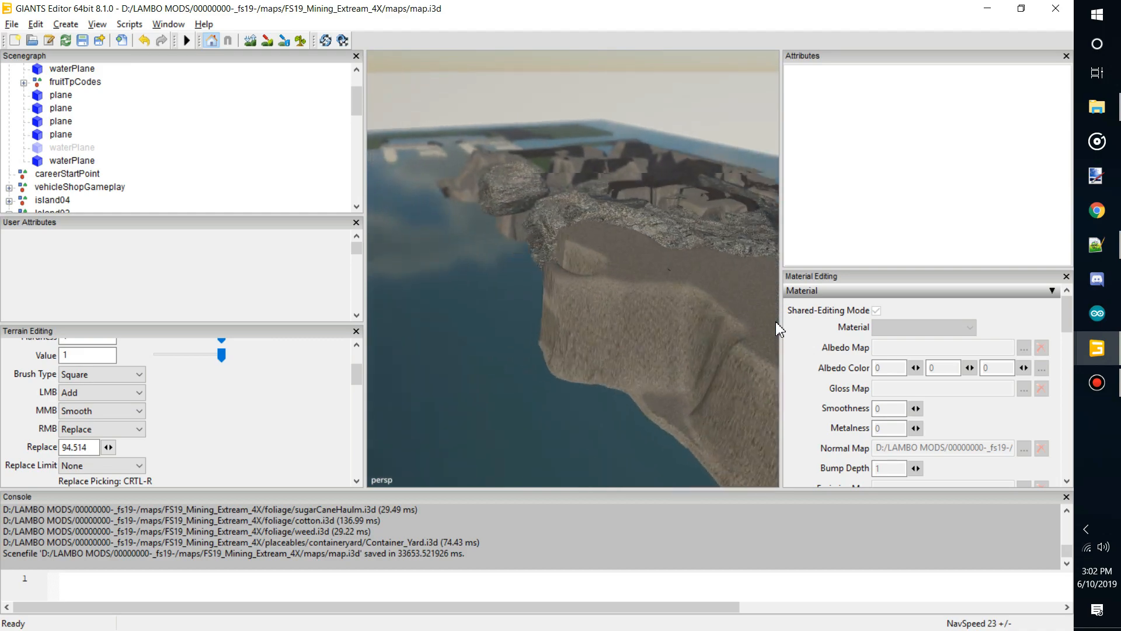
pyautogui.moveTo(805, 311)
pyautogui.keyDown('alt'); pyautogui.mouseDown()
pyautogui.moveTo(940, 290)
pyautogui.moveTo(996, 256)
pyautogui.moveTo(923, 327)
pyautogui.moveTo(909, 266)
pyautogui.moveTo(1018, 256)
pyautogui.moveTo(928, 310)
pyautogui.moveTo(845, 313)
pyautogui.moveTo(553, 288)
pyautogui.moveTo(370, 243)
pyautogui.moveTo(667, 270)
pyautogui.moveTo(601, 286)
pyautogui.moveTo(751, 381)
pyautogui.moveTo(831, 327)
pyautogui.moveTo(795, 324)
pyautogui.mouseUp(); pyautogui.keyUp('alt')
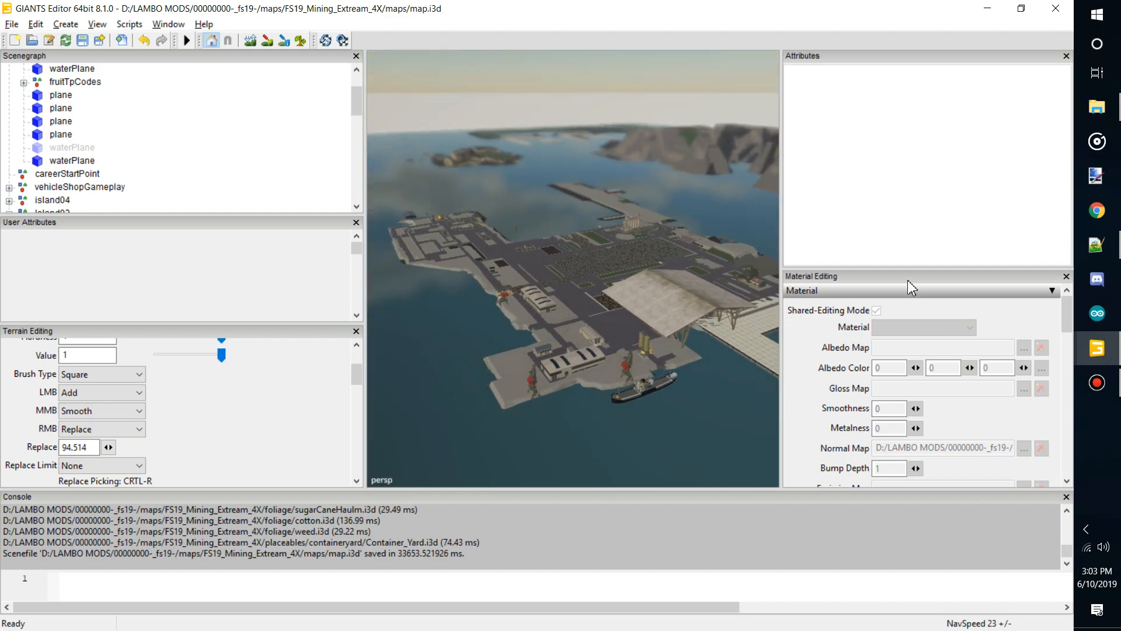